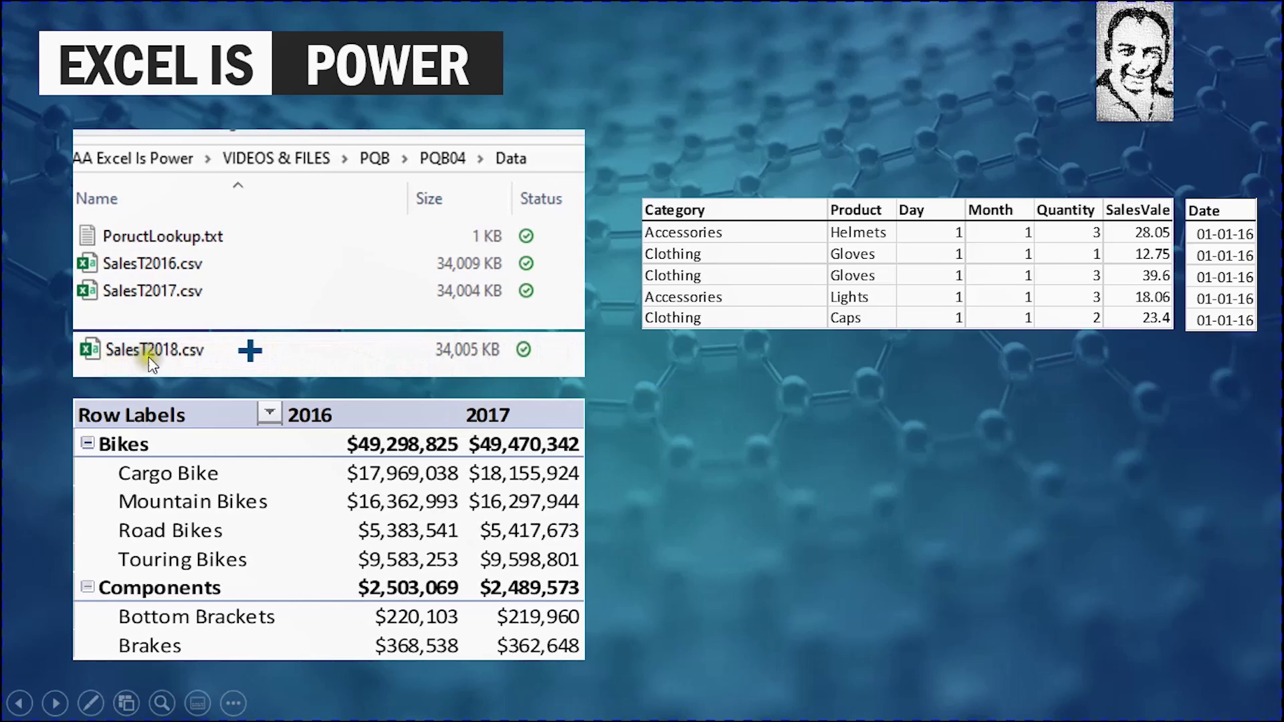
{"action": "left_click", "coordinate": [588, 497]}
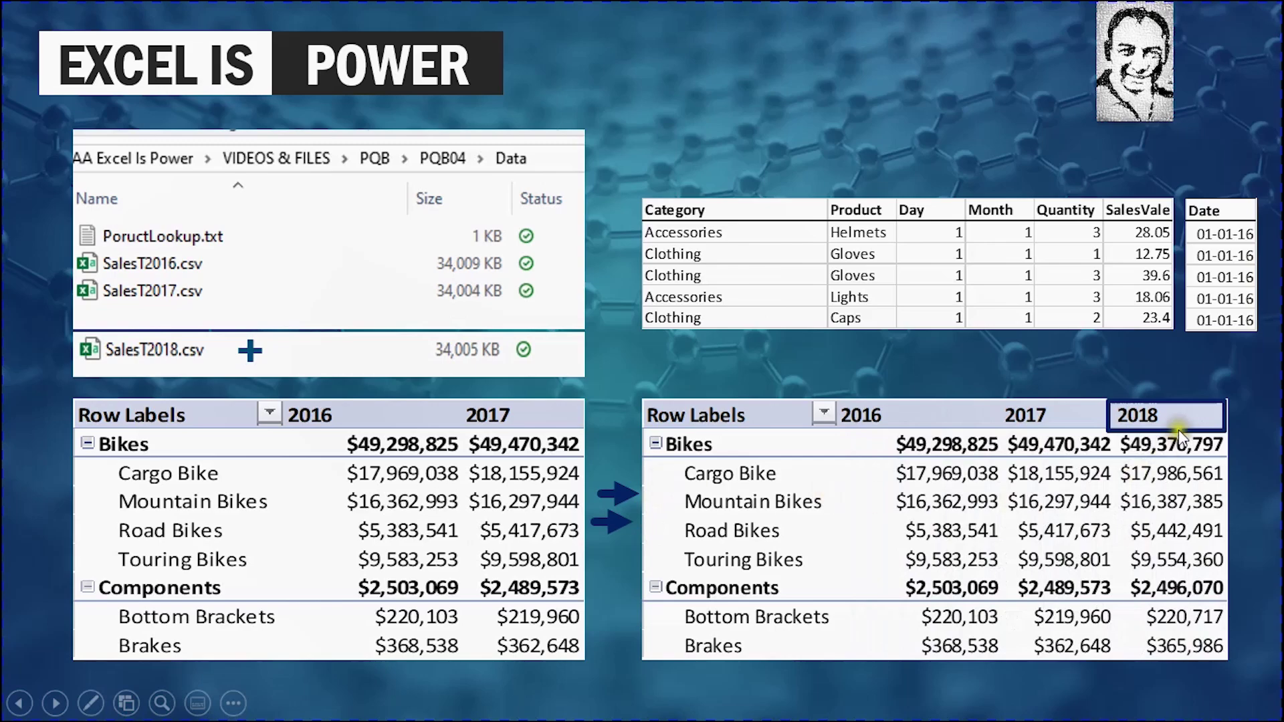
{"action": "left_click", "coordinate": [1166, 539]}
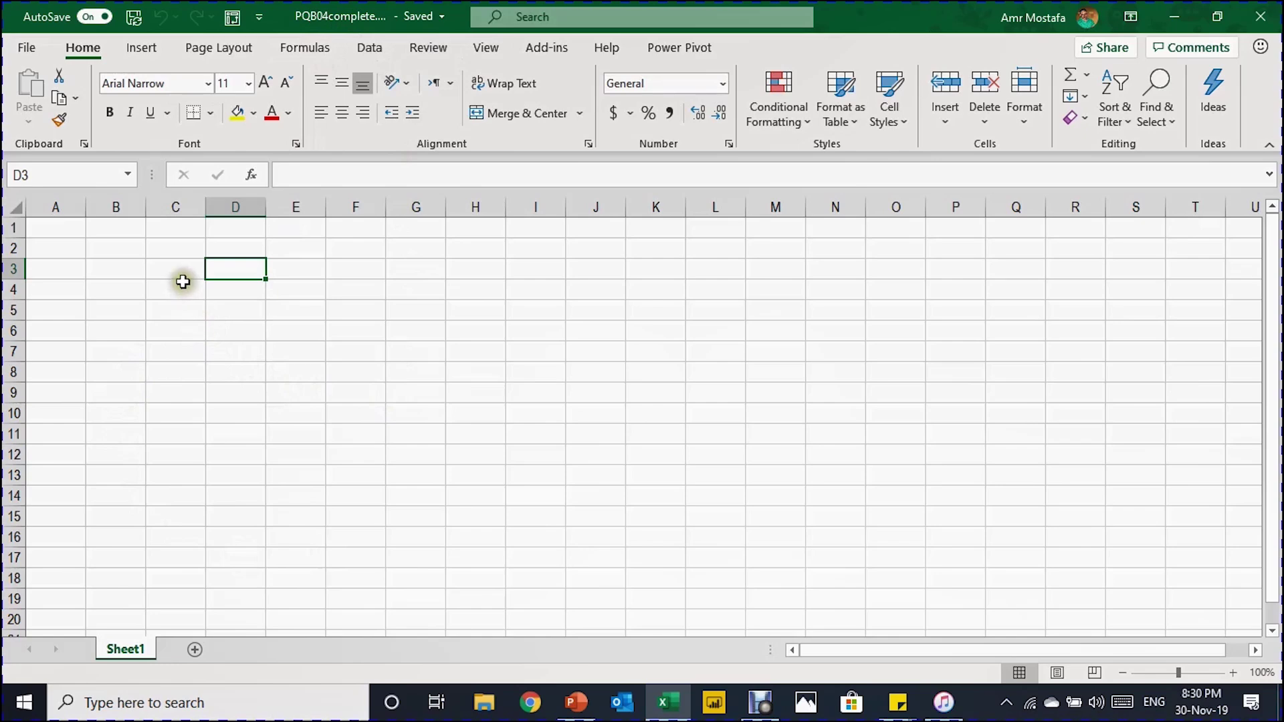
Get data from the PQB\PQB04\Data folder and open its file list for transformation in the Power Query Editor
{"action": "left_click", "coordinate": [179, 290]}
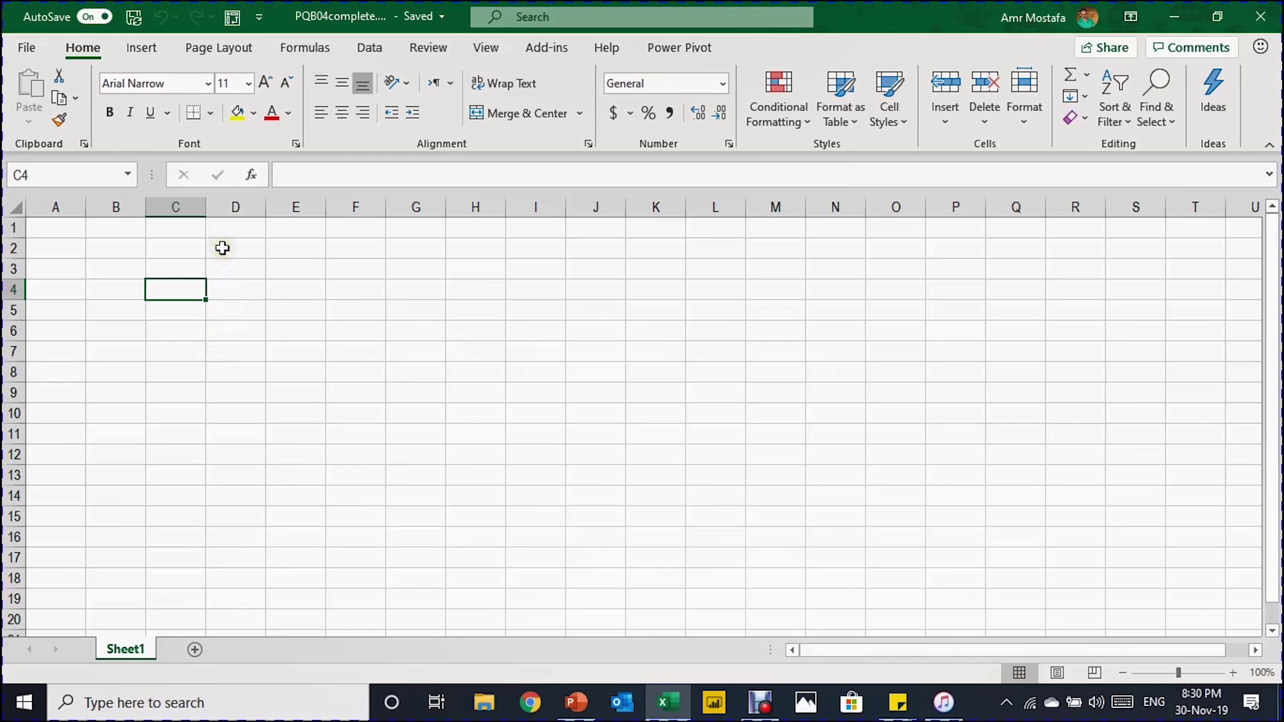
{"action": "left_click", "coordinate": [370, 48]}
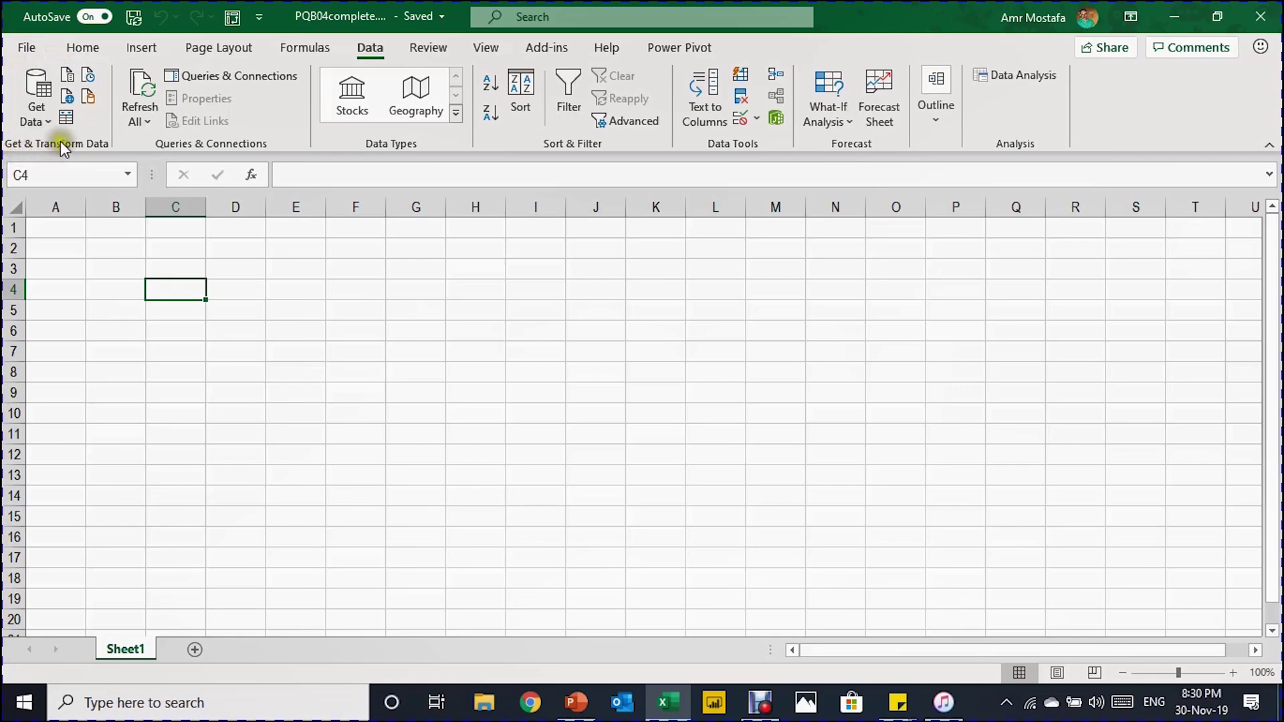
{"action": "left_click", "coordinate": [38, 122]}
{"action": "mouse_move", "coordinate": [64, 150]}
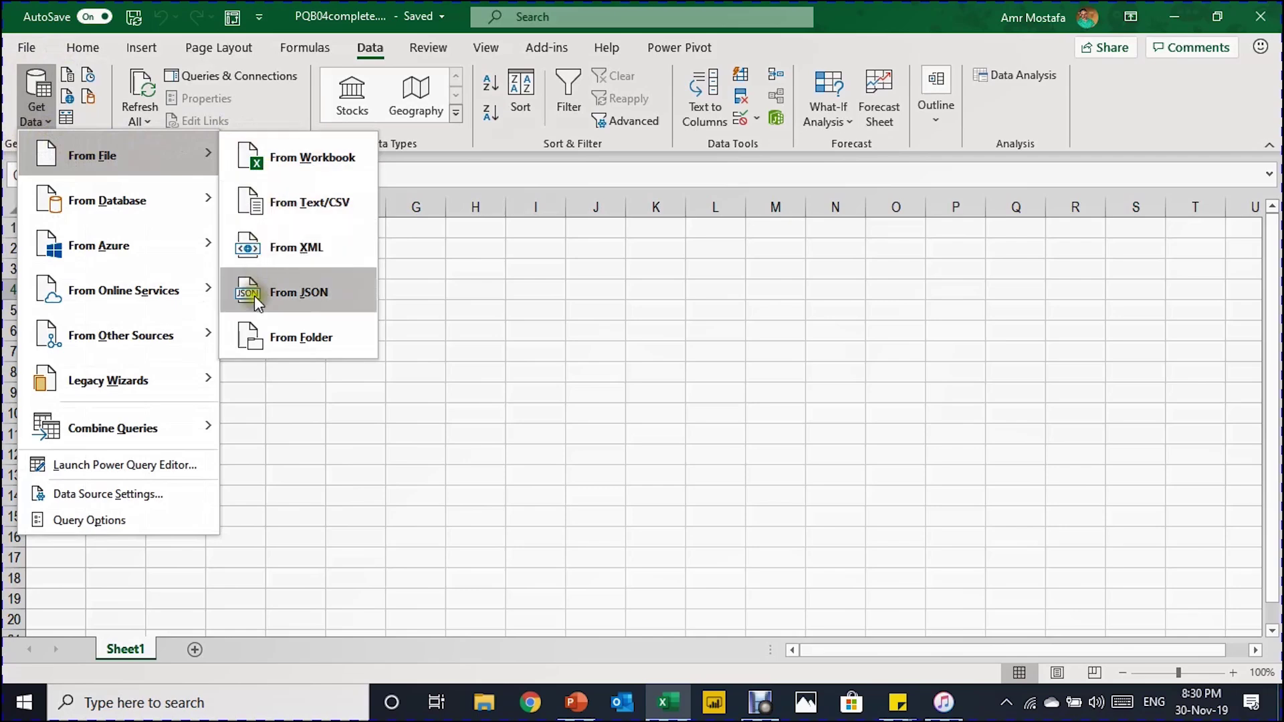
{"action": "left_click", "coordinate": [305, 348]}
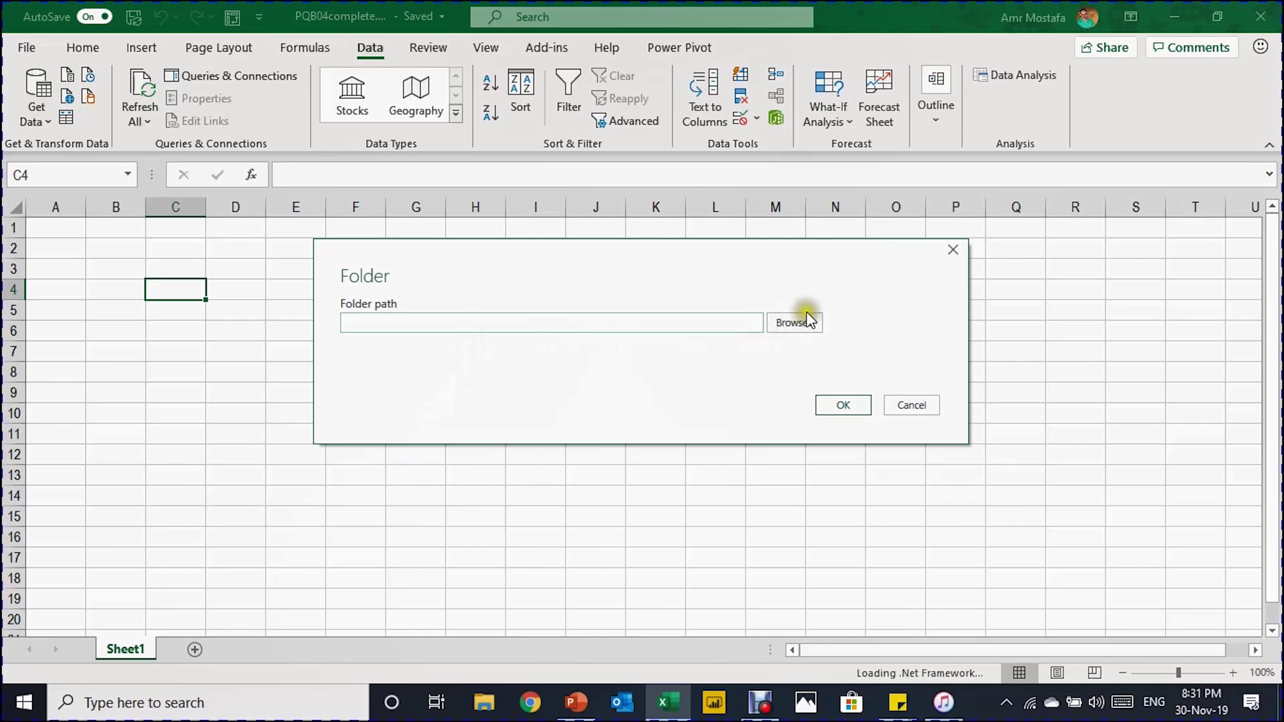
{"action": "left_click", "coordinate": [789, 325]}
{"action": "left_click", "coordinate": [398, 319]}
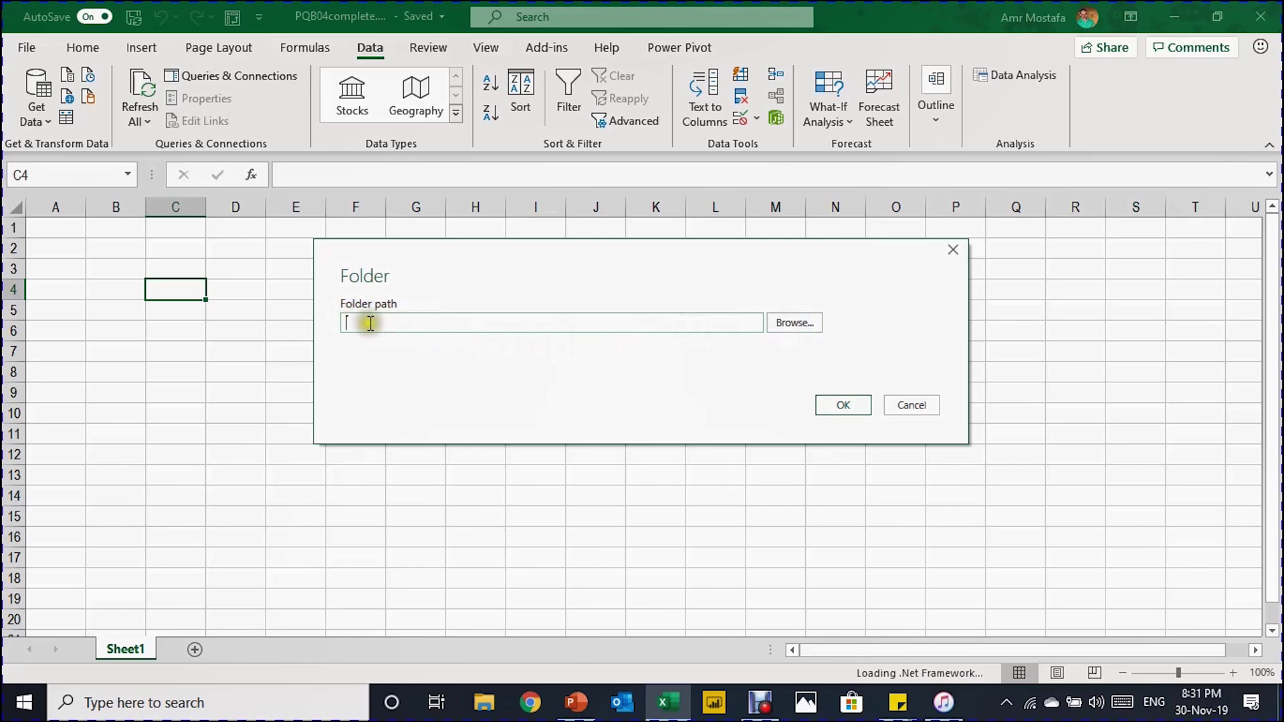
{"action": "type", "text": "C:\\Users\\amram\\OneDrive\\AAA Excel Is Power\\VIDEOS & FILES\\PQB\\PQB04\\Data"}
{"action": "left_click", "coordinate": [826, 409]}
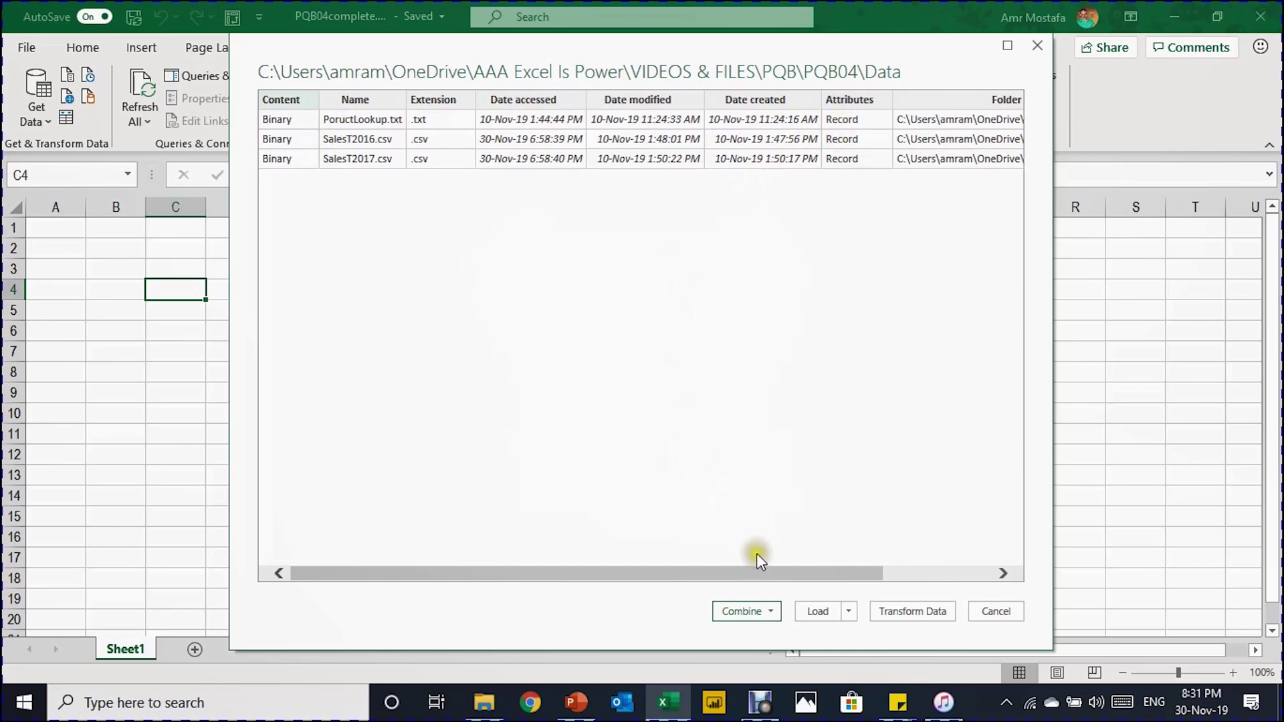
{"action": "left_click_drag", "start_coordinate": [751, 577], "coordinate": [648, 600]}
{"action": "left_click", "coordinate": [920, 614]}
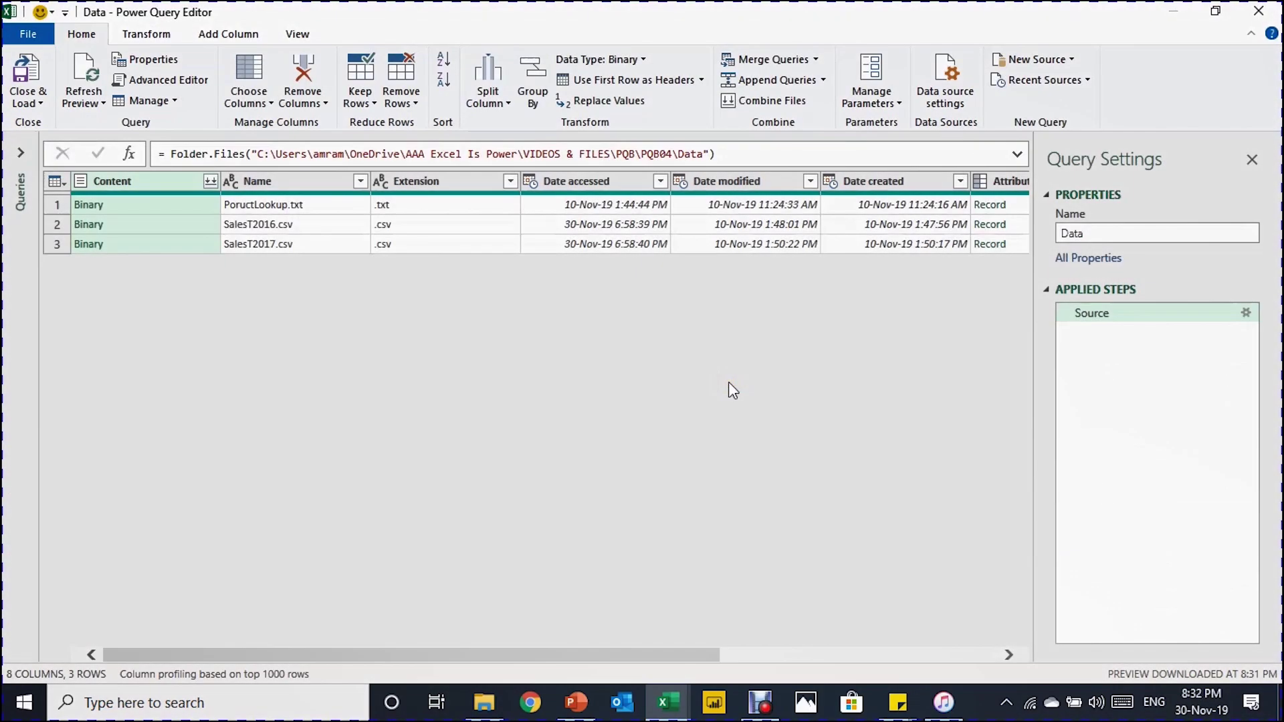
Filter the Extension column to keep only .csv files, and compare the Source and Filtered Rows query steps
{"action": "left_click", "coordinate": [572, 355]}
{"action": "left_click", "coordinate": [438, 182]}
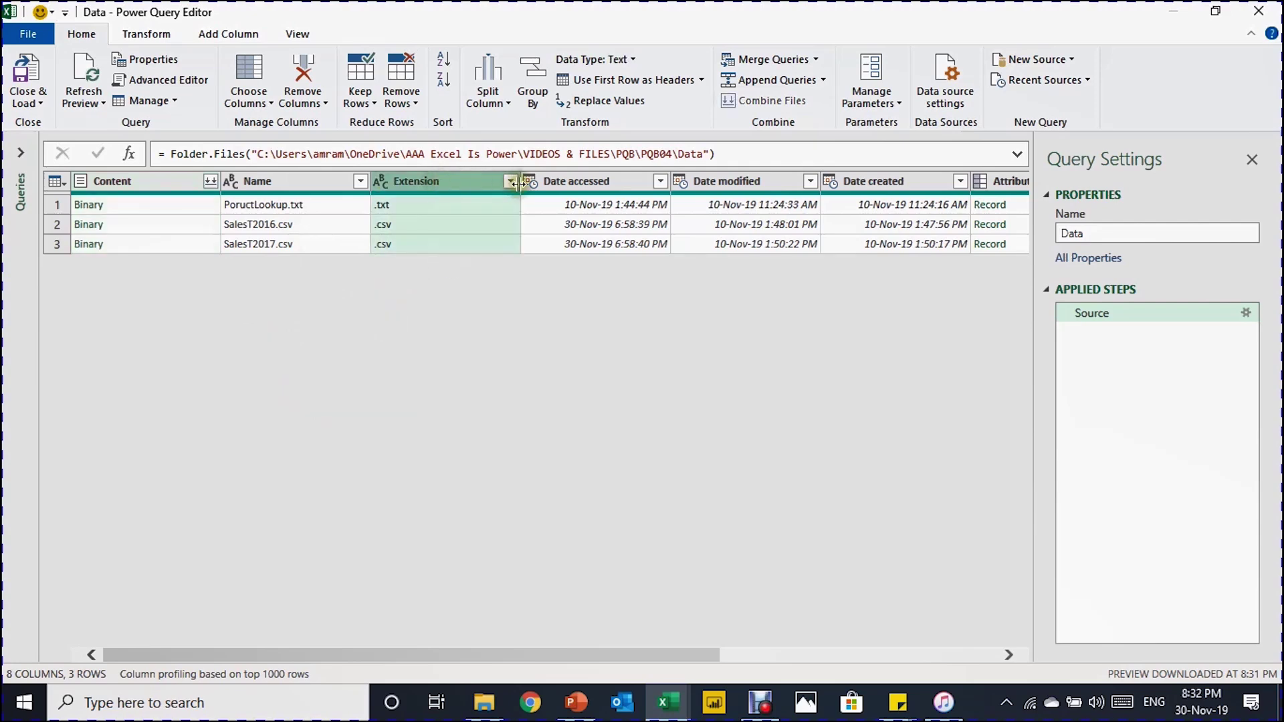
{"action": "left_click", "coordinate": [513, 182]}
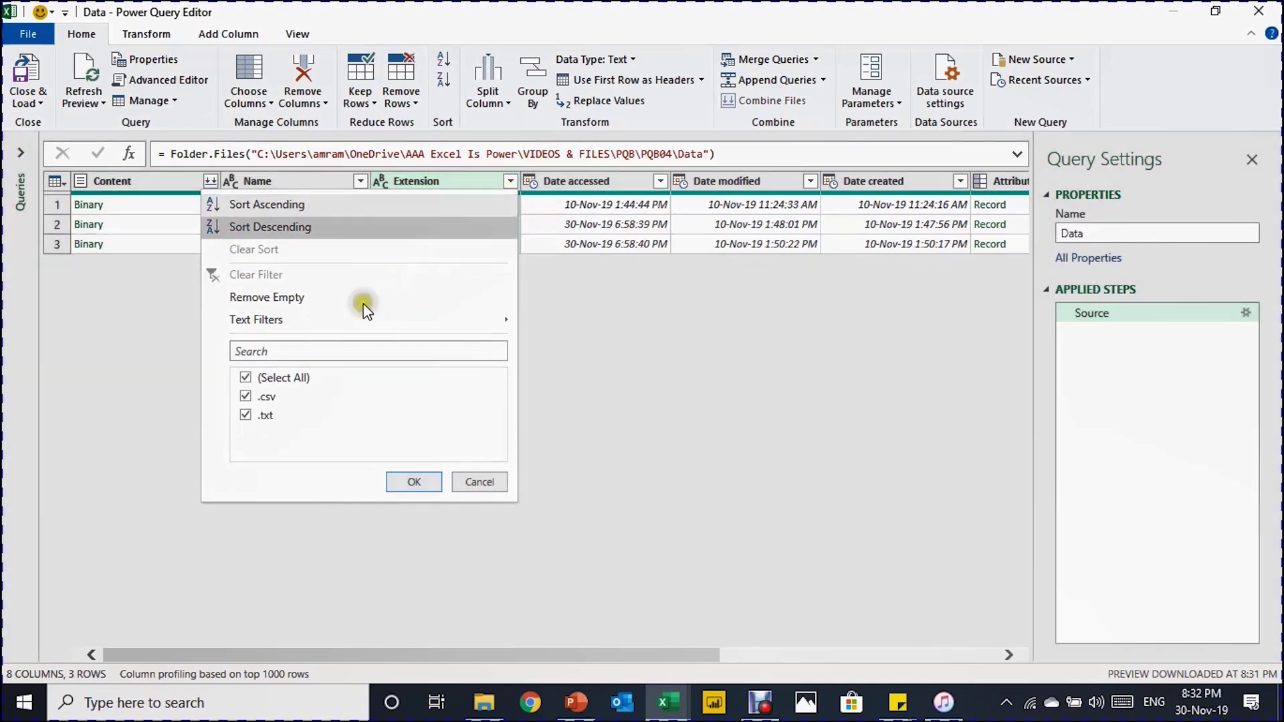
{"action": "left_click", "coordinate": [245, 415]}
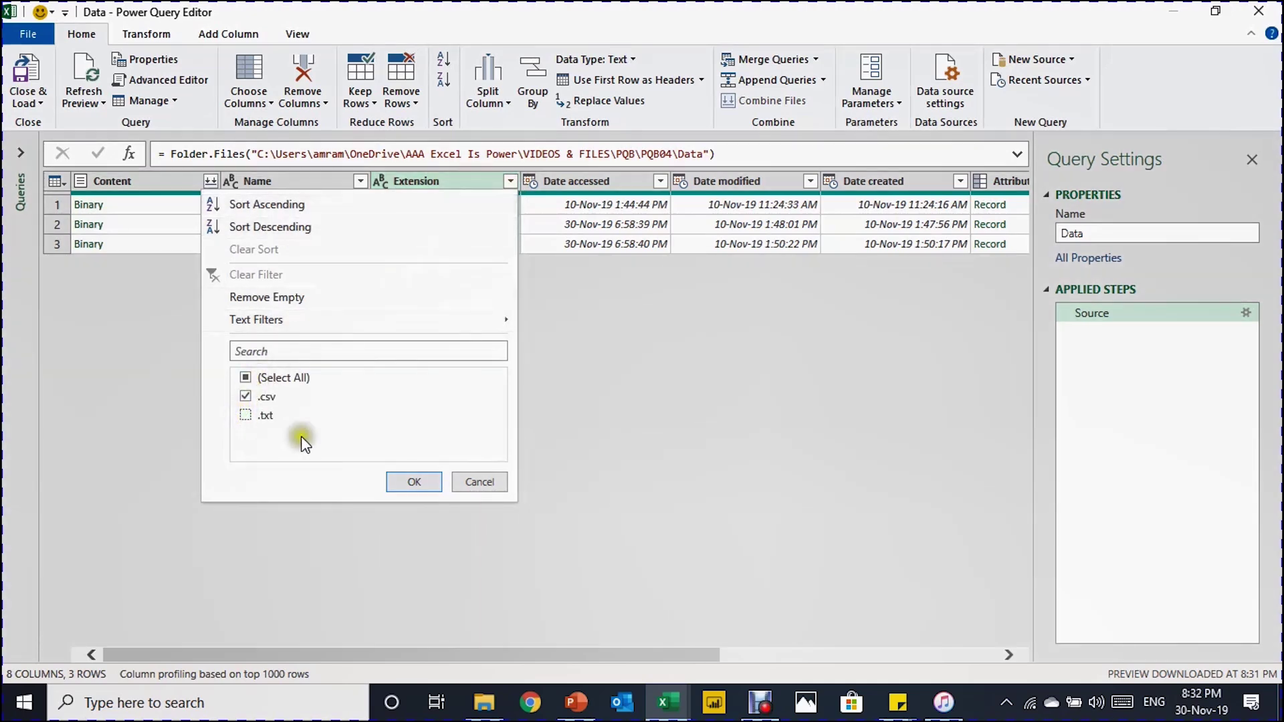
{"action": "left_click", "coordinate": [412, 482]}
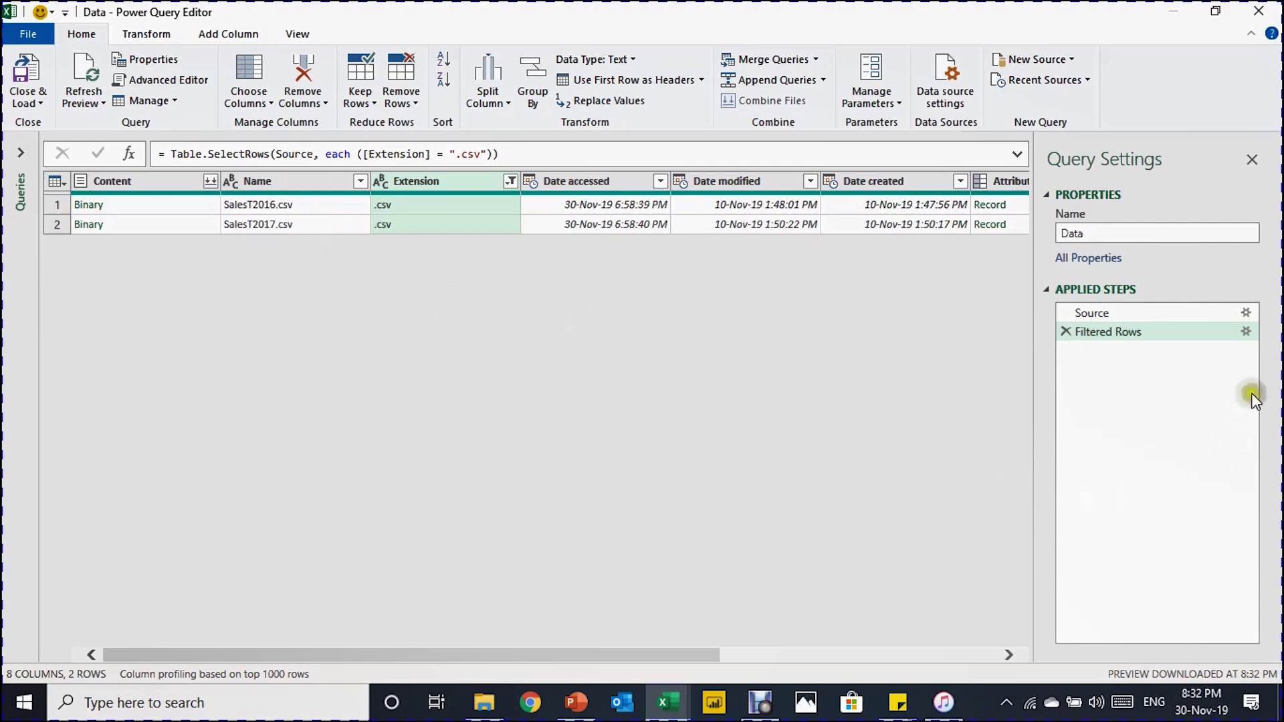
{"action": "left_click", "coordinate": [1122, 314]}
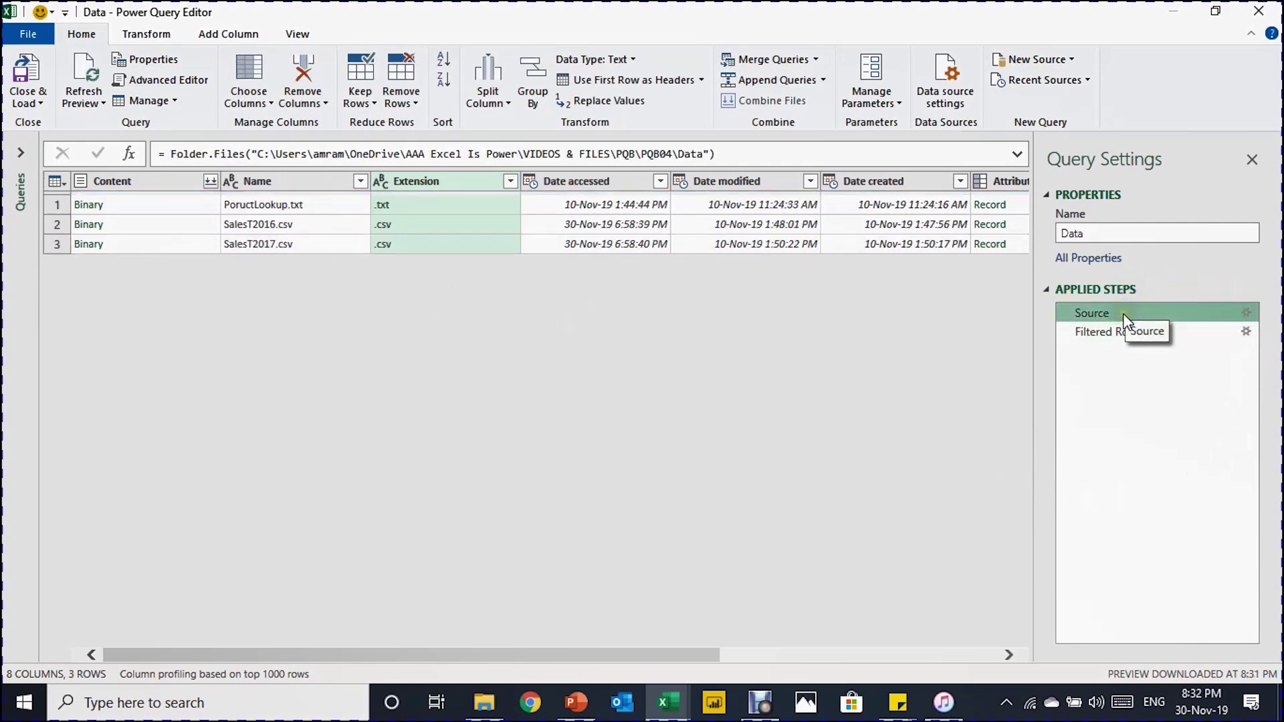
{"action": "left_click", "coordinate": [1123, 334]}
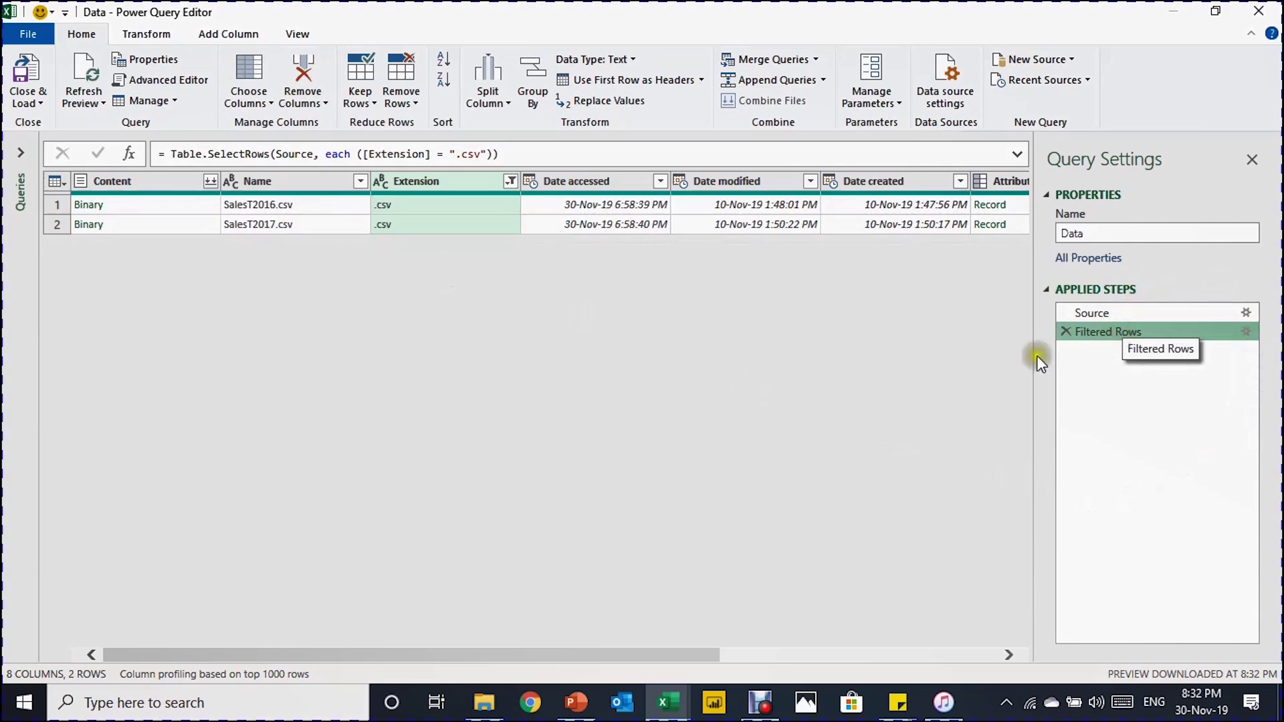
Split the Name column by positions 6,10 and remove the automatic Changed Type step from the query
{"action": "left_click", "coordinate": [289, 189]}
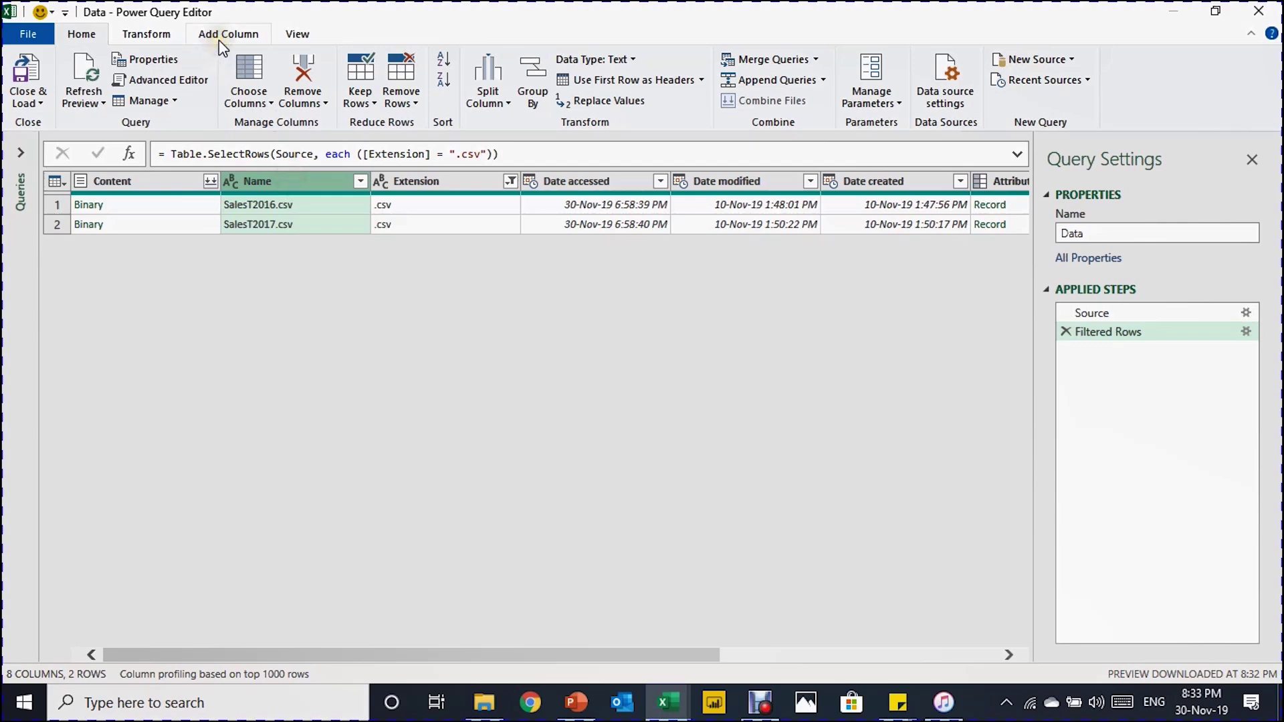
{"action": "left_click", "coordinate": [130, 37]}
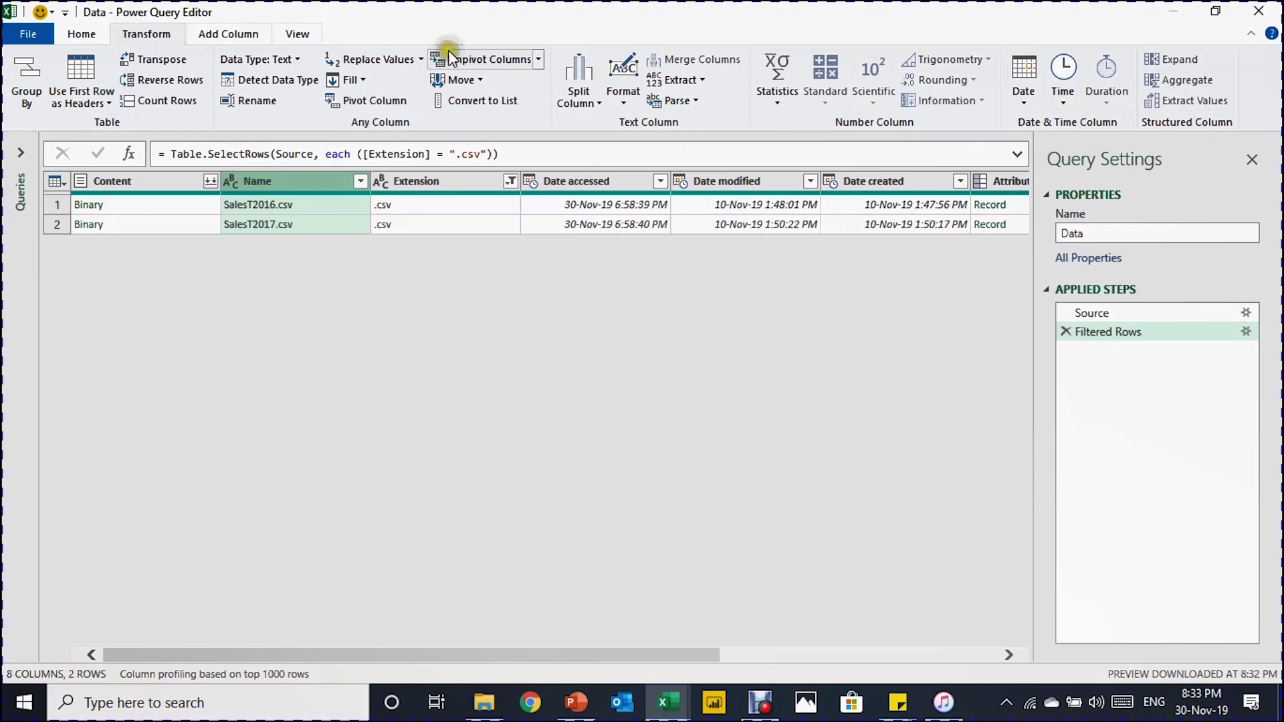
{"action": "left_click", "coordinate": [581, 100]}
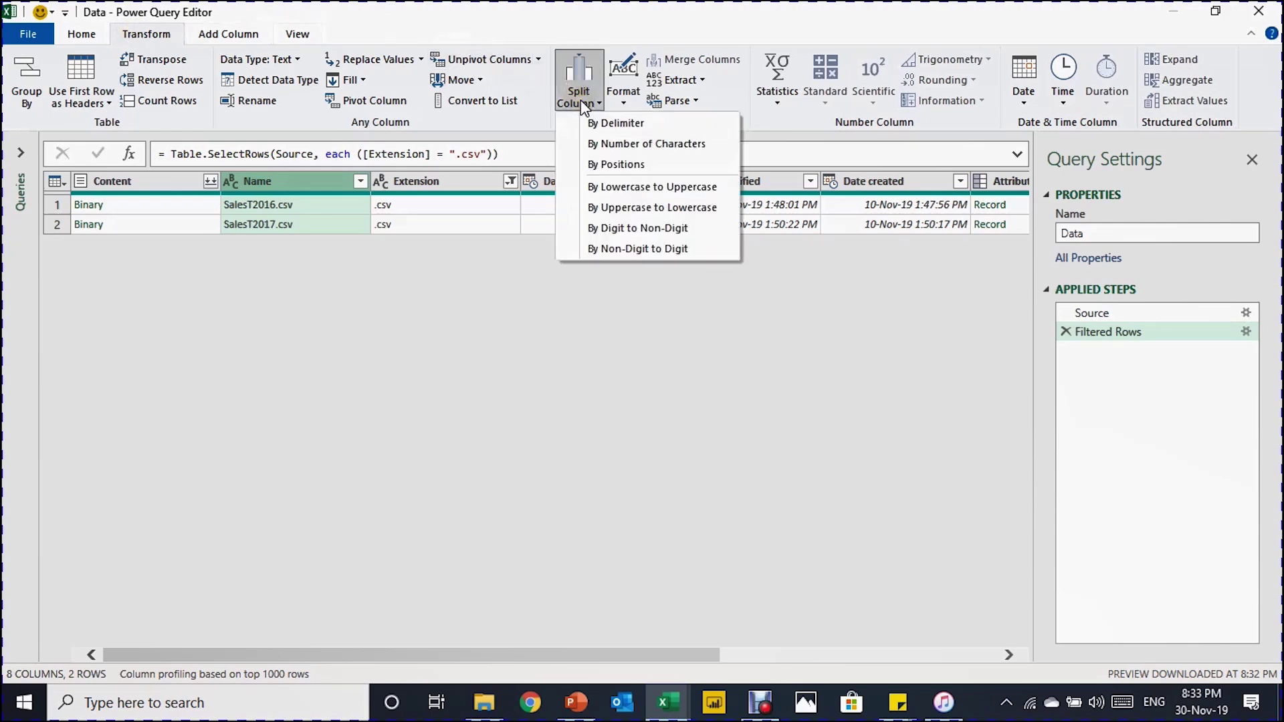
{"action": "left_click", "coordinate": [622, 166]}
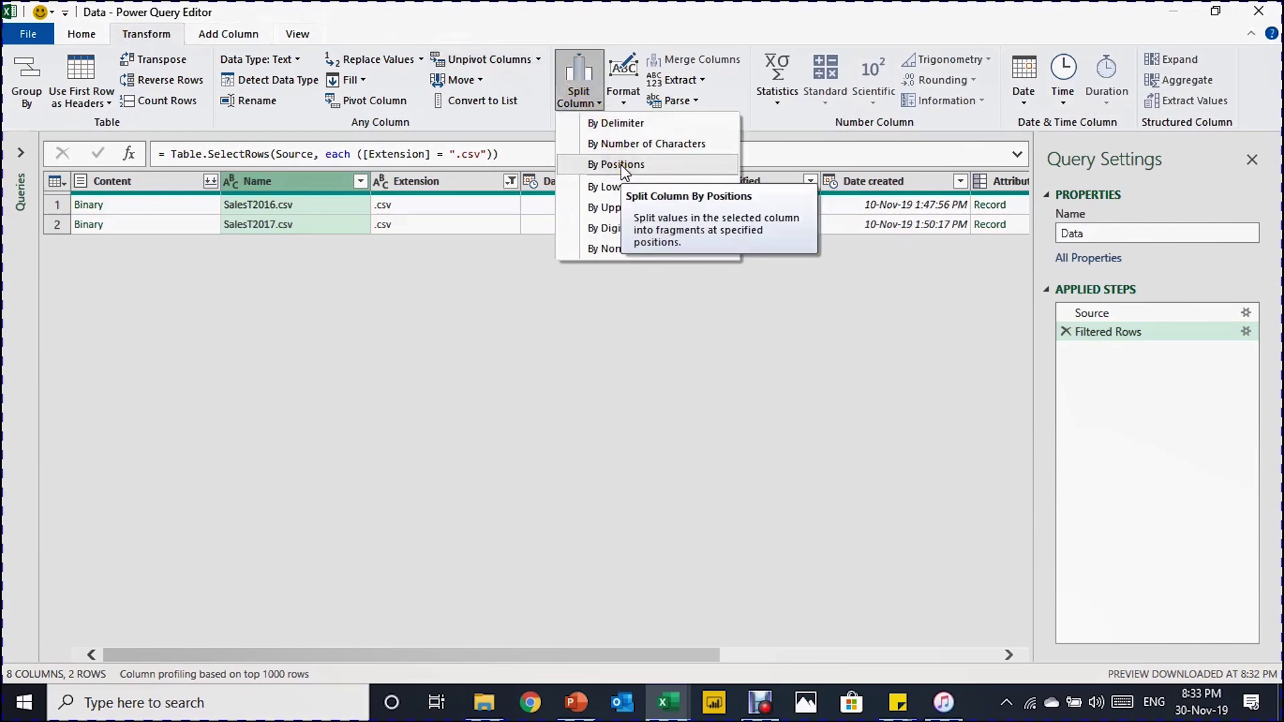
{"action": "left_click", "coordinate": [621, 165]}
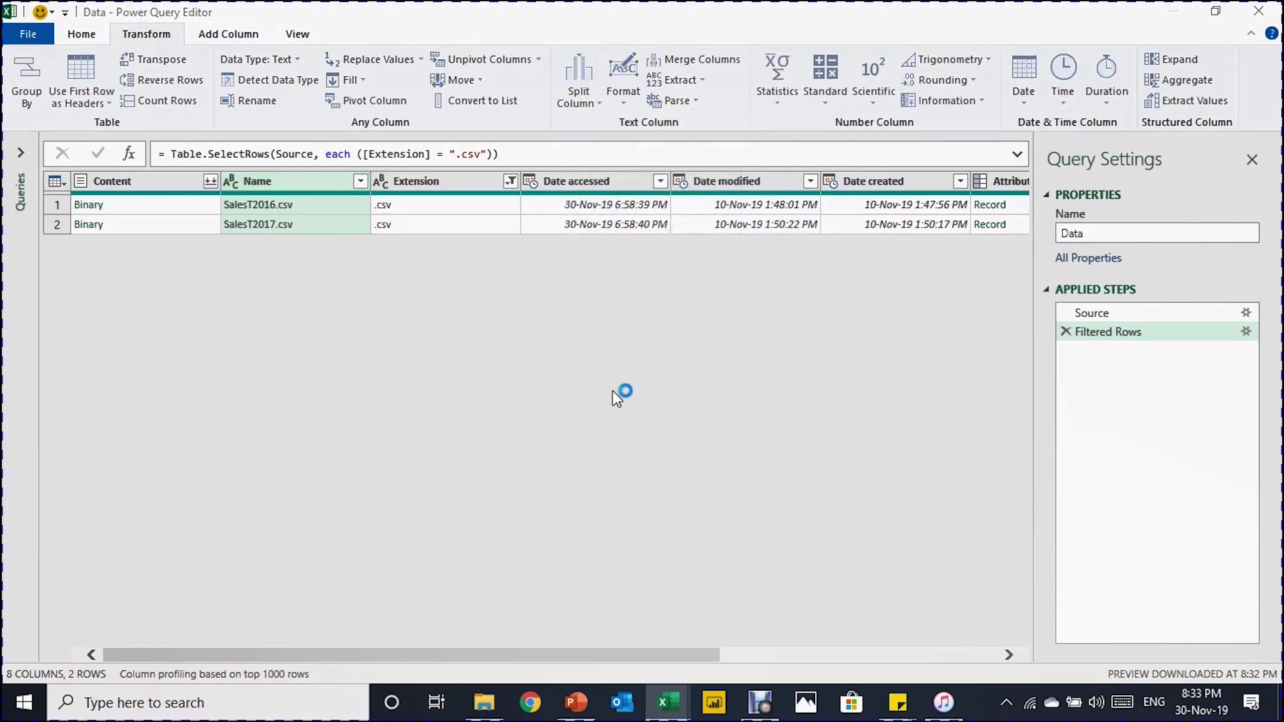
{"action": "left_click", "coordinate": [636, 310]}
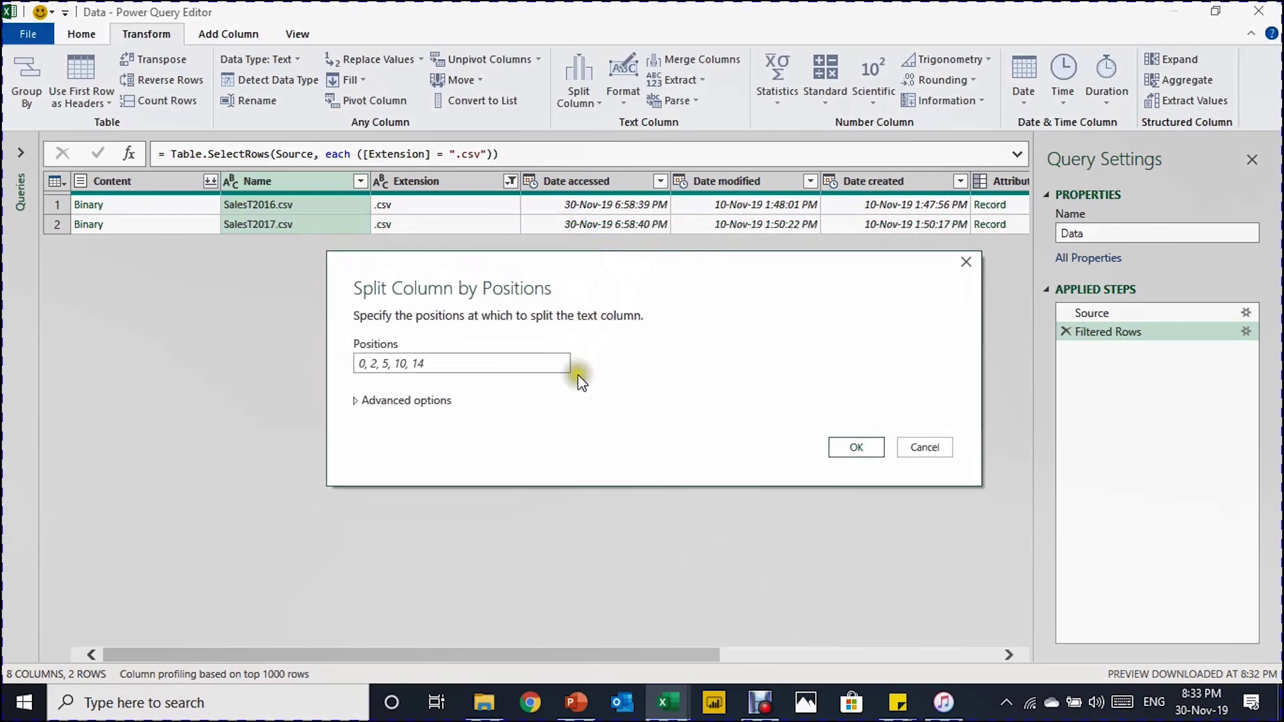
{"action": "left_click", "coordinate": [436, 361]}
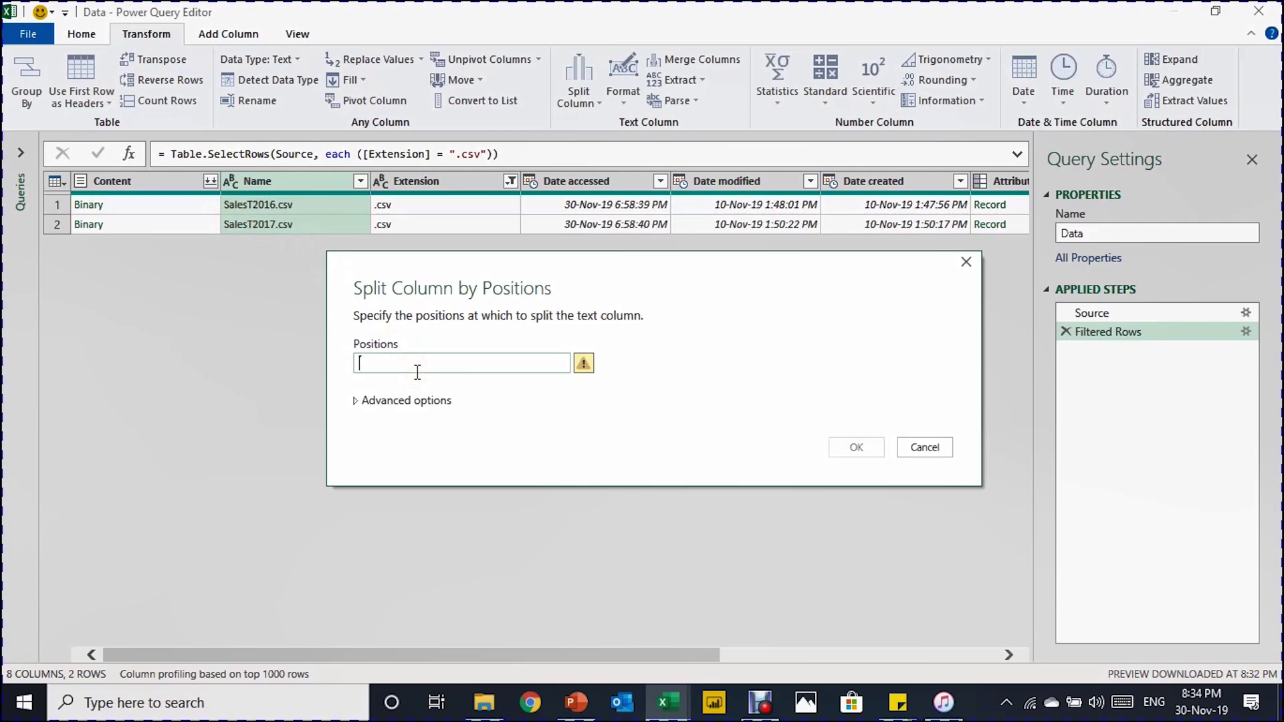
{"action": "type", "text": "6"}
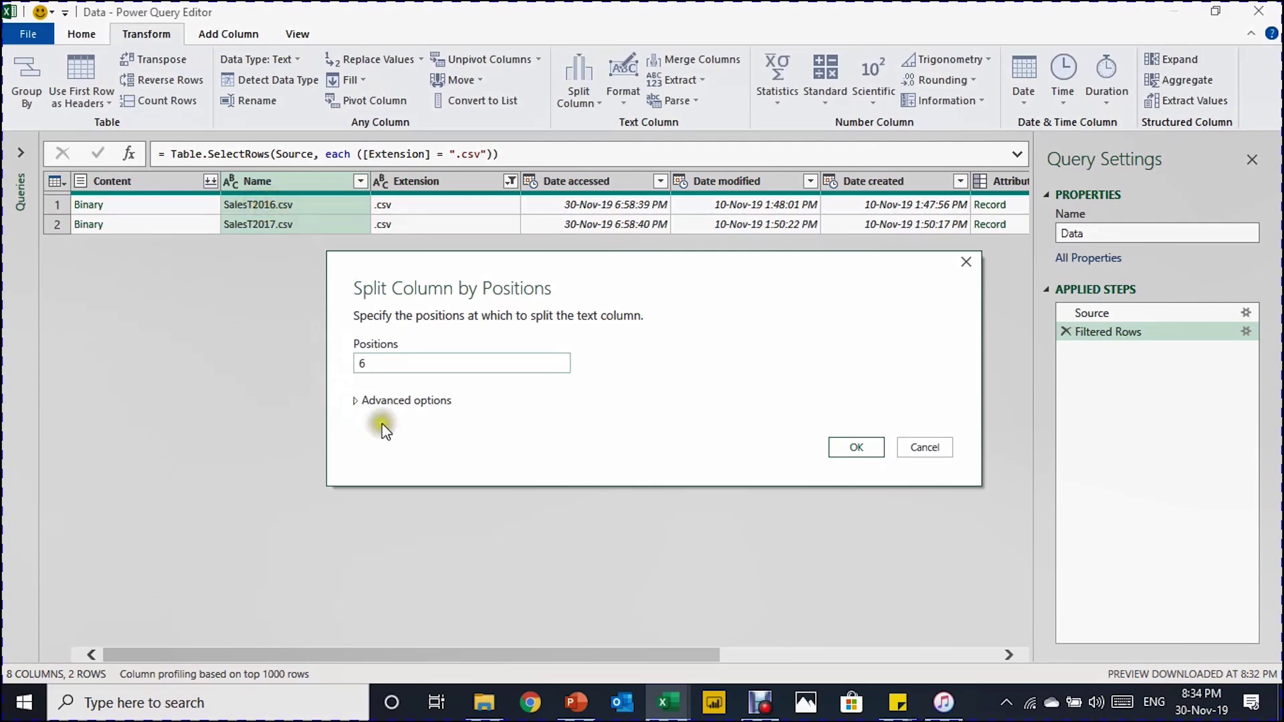
{"action": "type", "text": ",10"}
{"action": "left_click", "coordinate": [869, 448]}
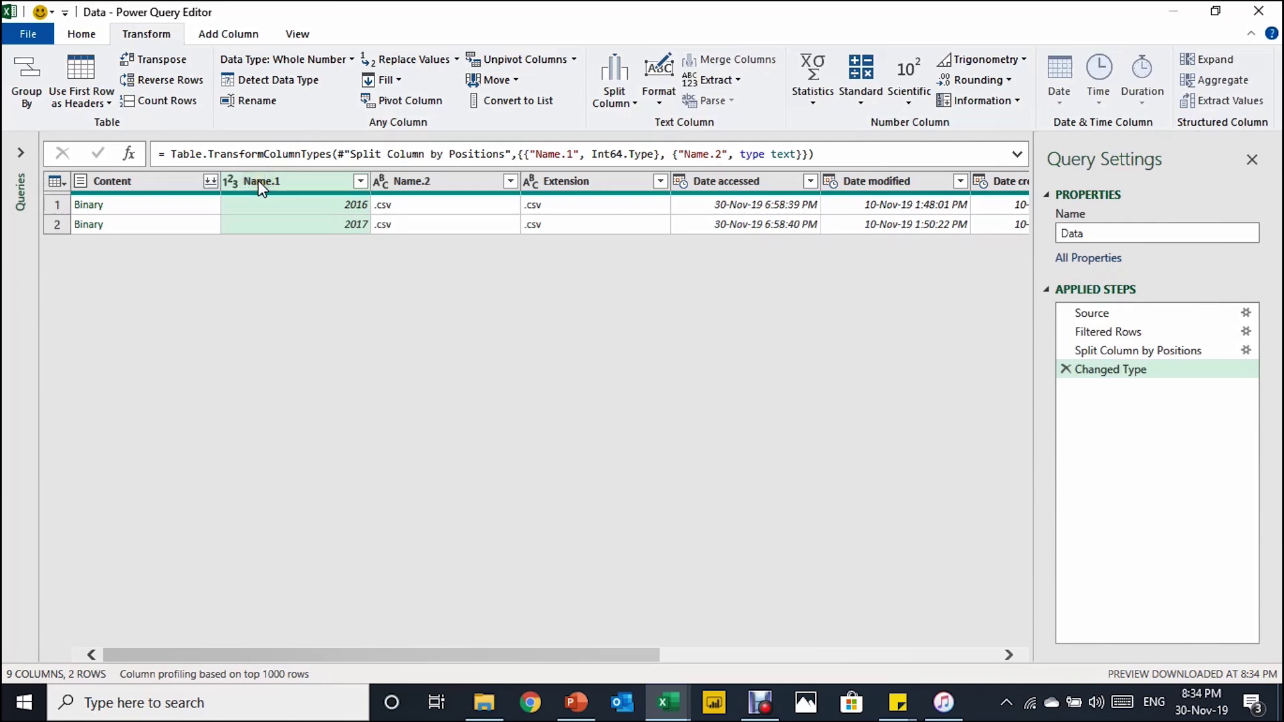
{"action": "left_click", "coordinate": [412, 187], "text": "ctrl"}
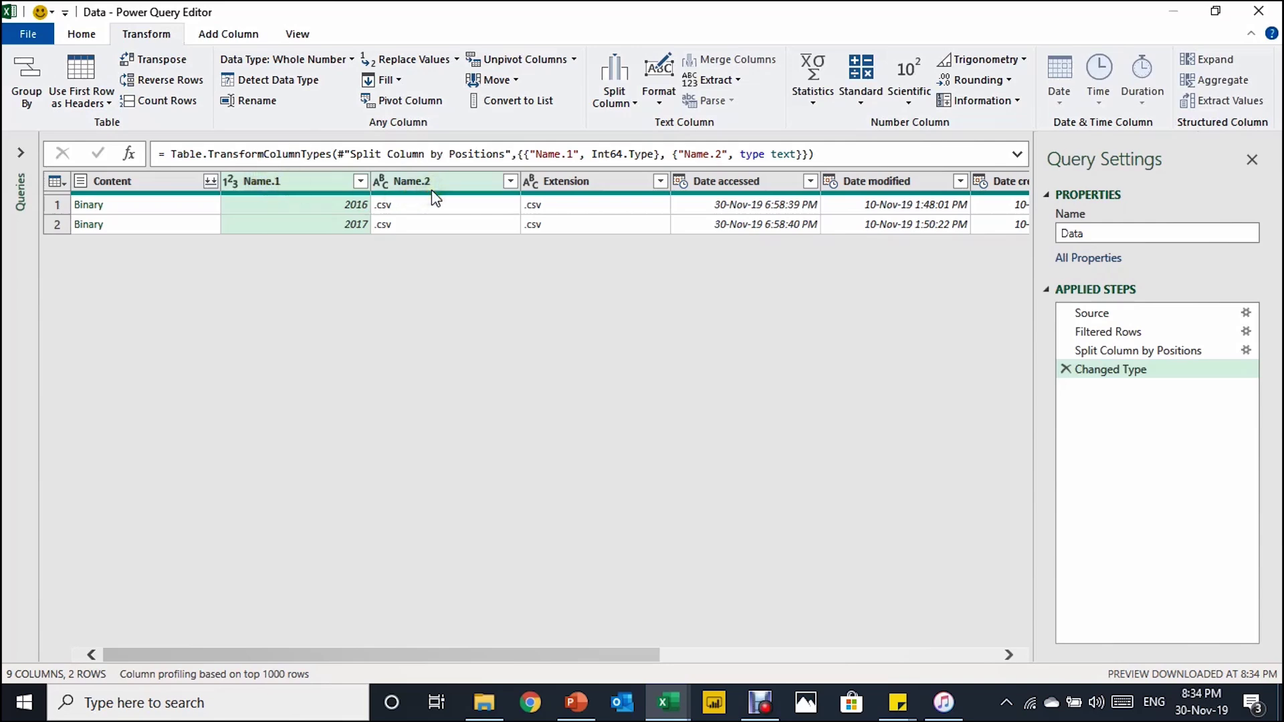
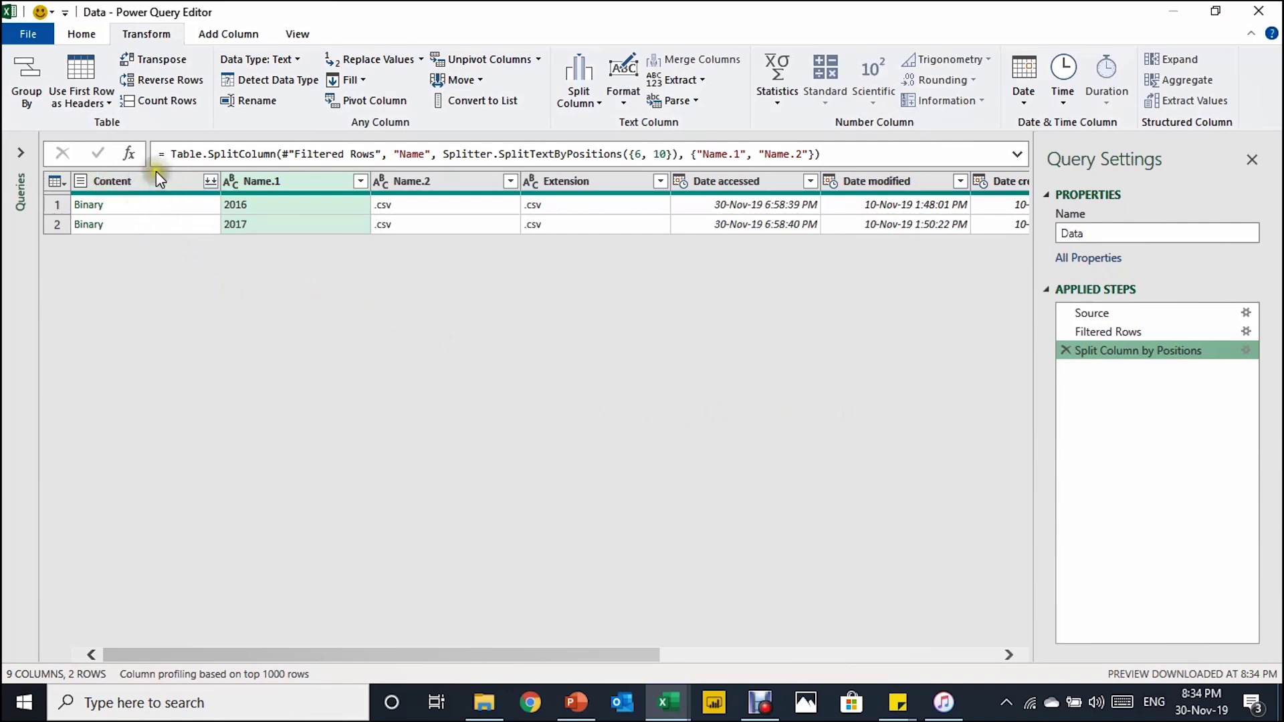
Preview the binary content of the 2016 file in the Content column
{"action": "left_click", "coordinate": [195, 209]}
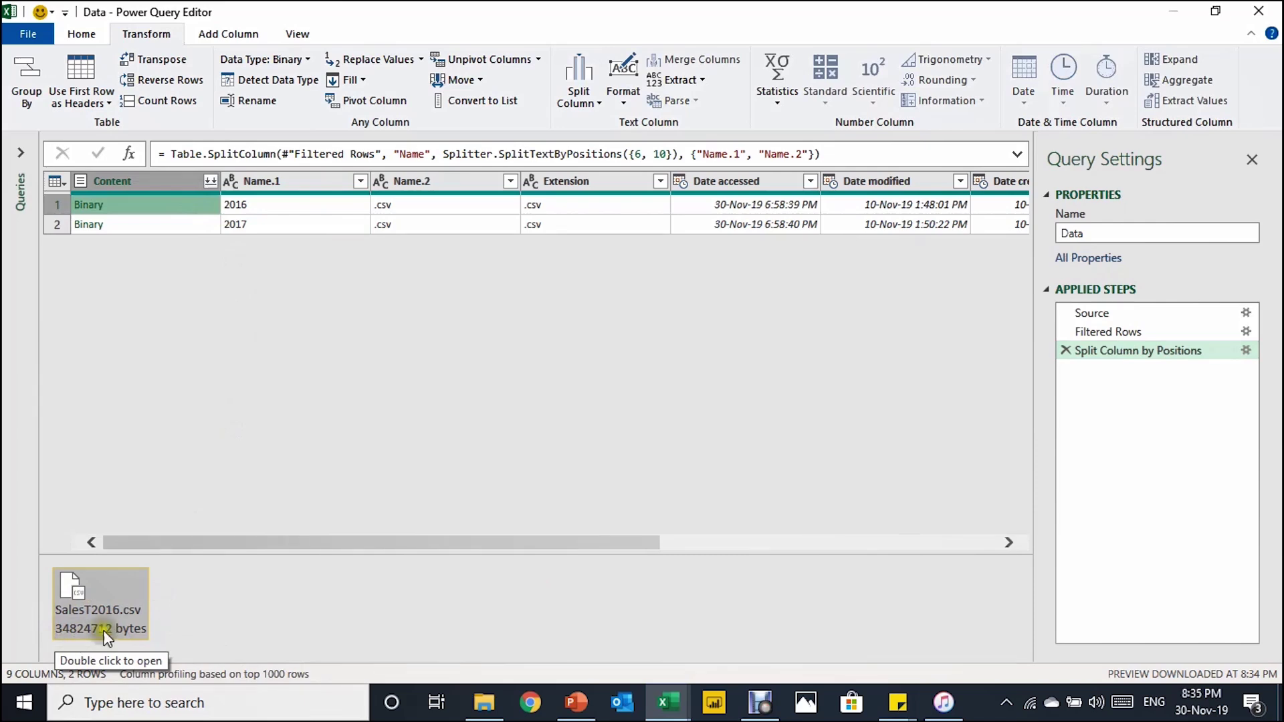
{"action": "double_click", "coordinate": [122, 589]}
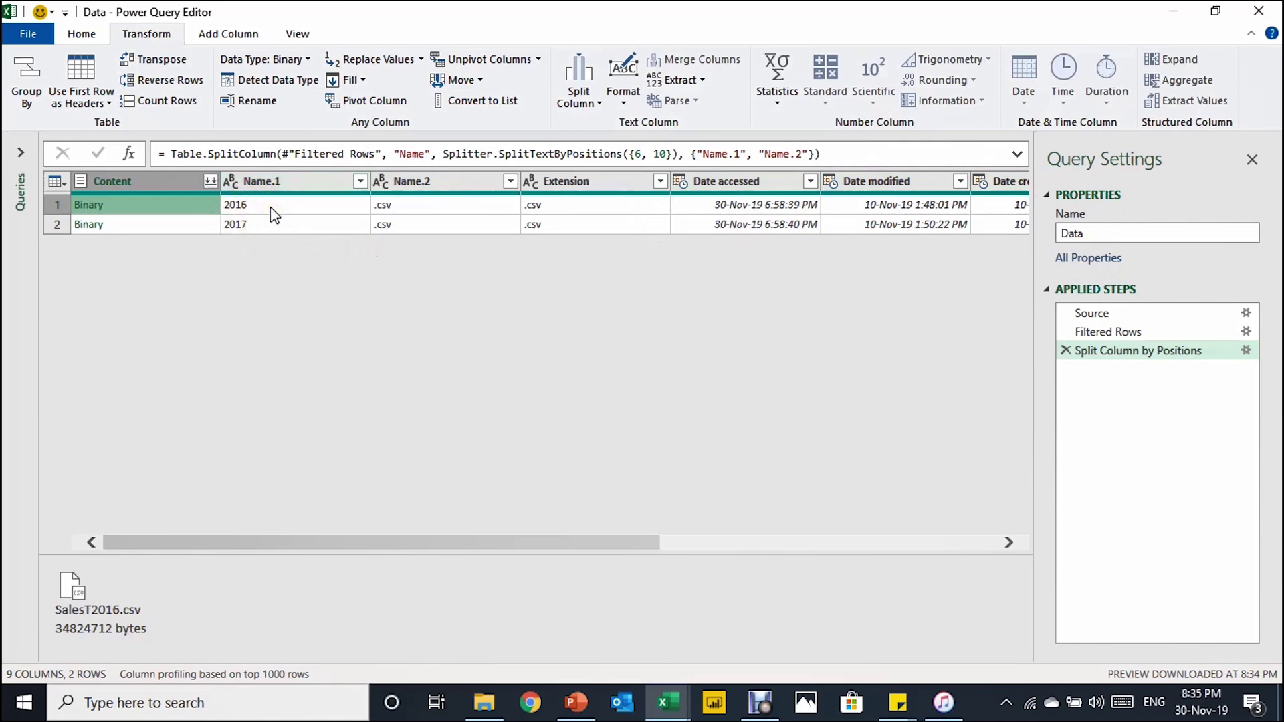
{"action": "left_click", "coordinate": [274, 256]}
Add a custom column named Custom with the formula Csv.Document([Content])
{"action": "left_click", "coordinate": [244, 32]}
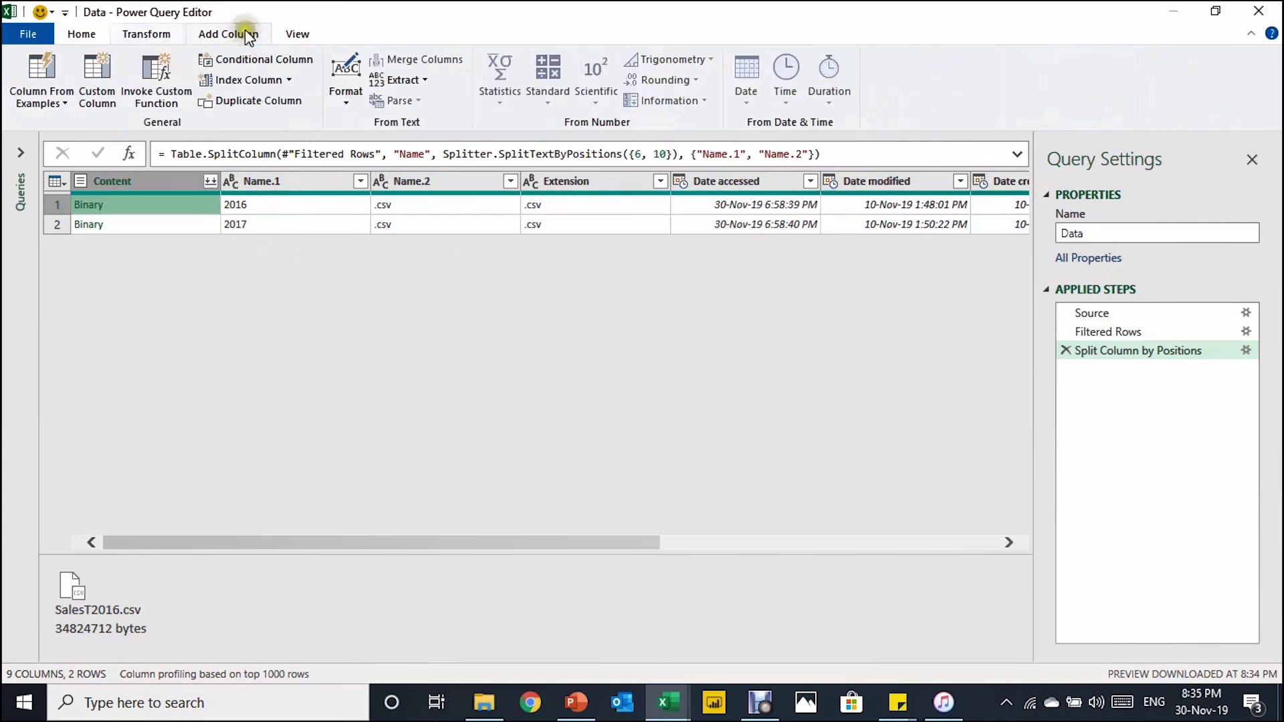
{"action": "left_click", "coordinate": [96, 84]}
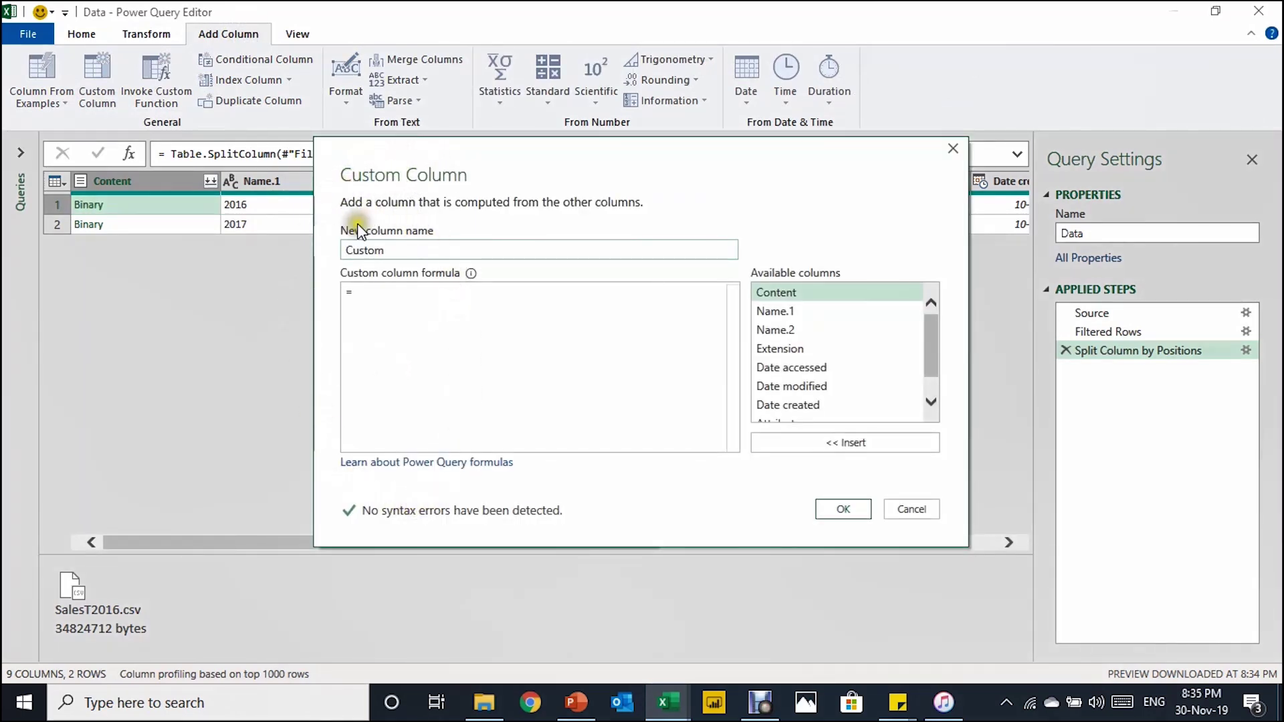
{"action": "left_click", "coordinate": [403, 250]}
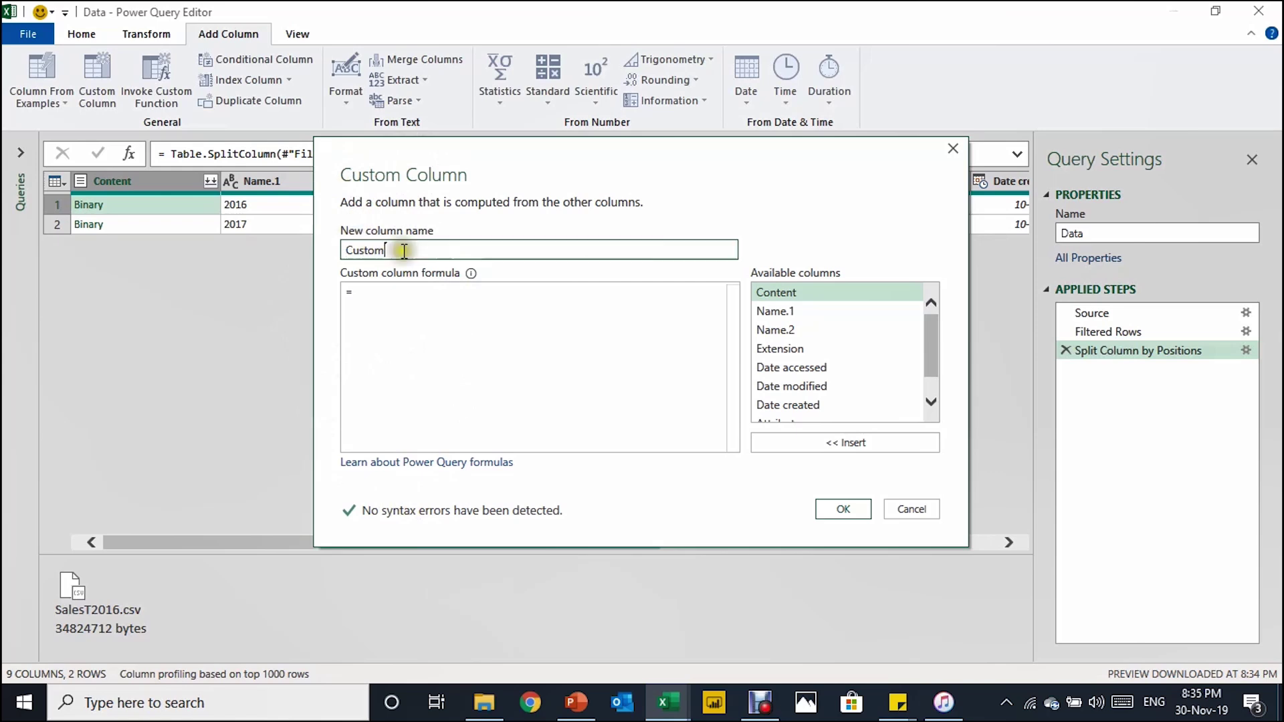
{"action": "left_click", "coordinate": [400, 292]}
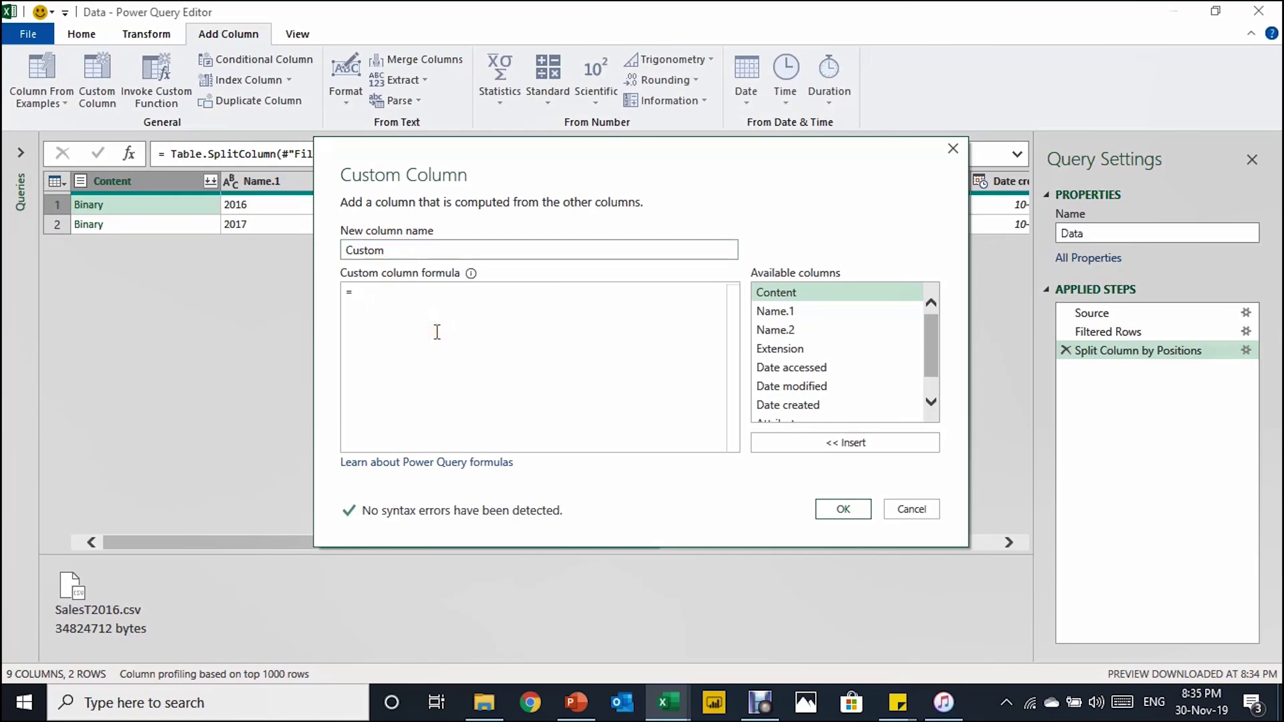
{"action": "type", "text": "CSv."}
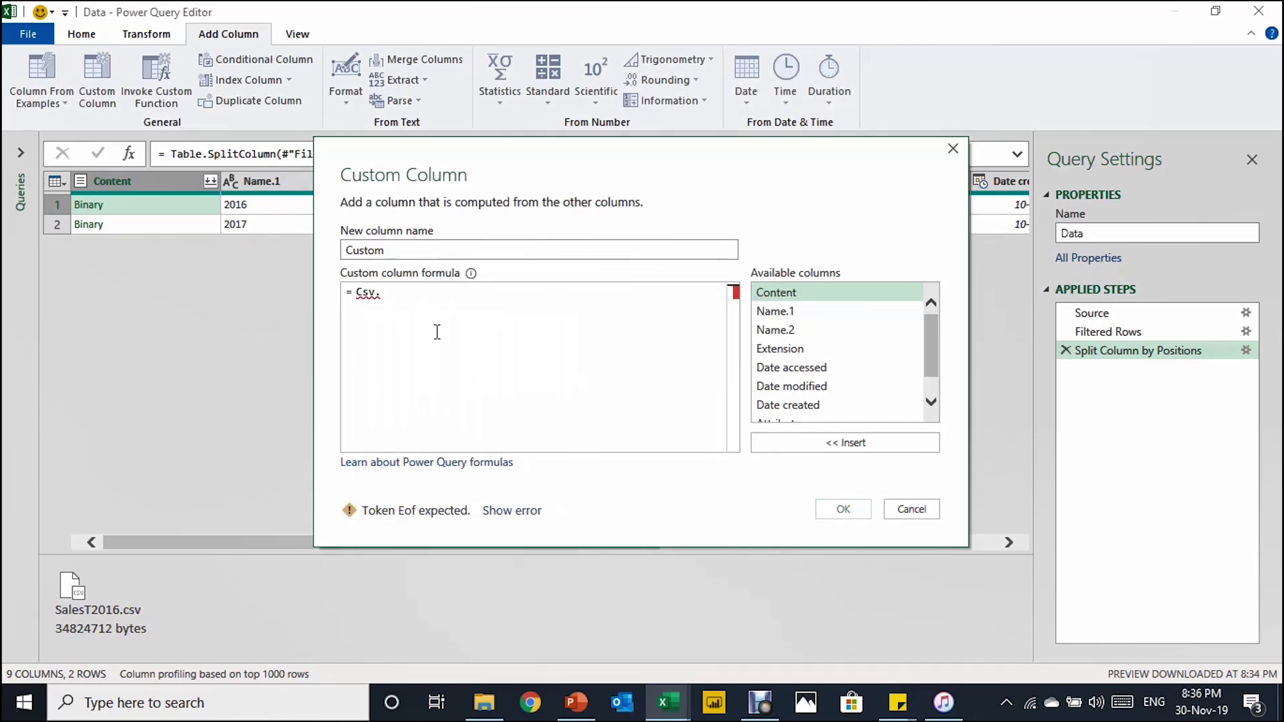
{"action": "type", "text": "Document"}
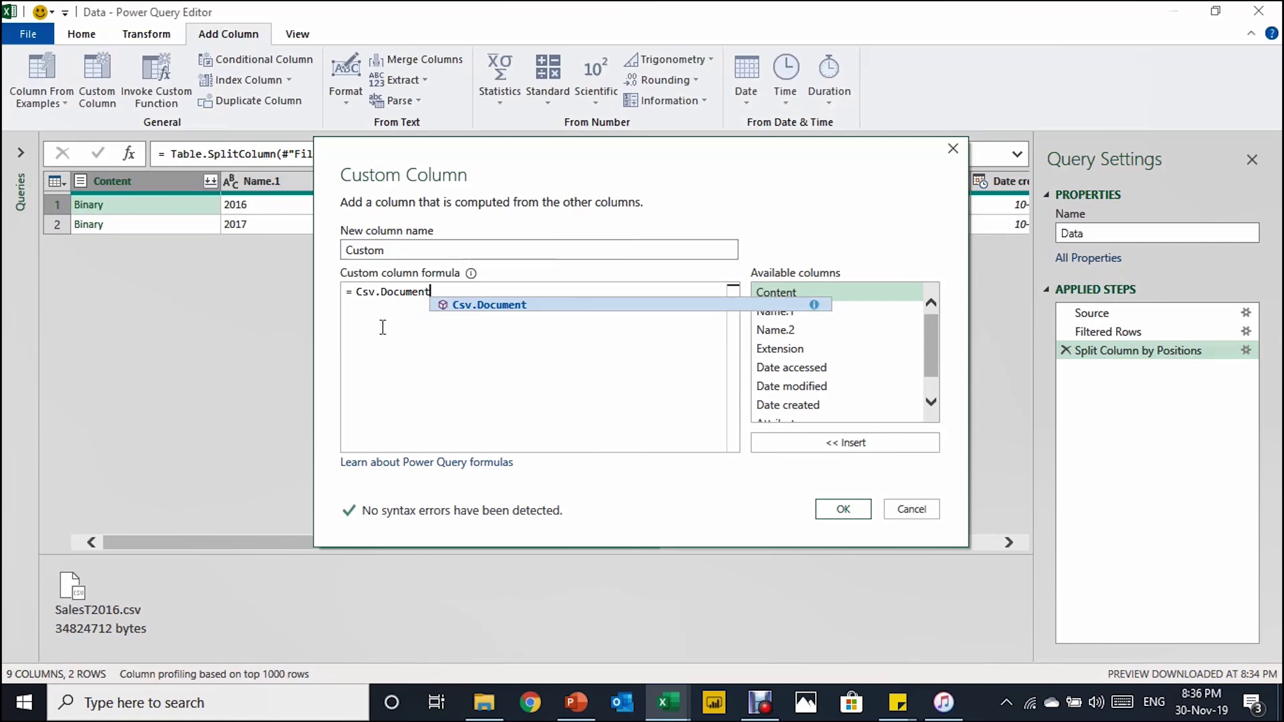
{"action": "type", "text": "("}
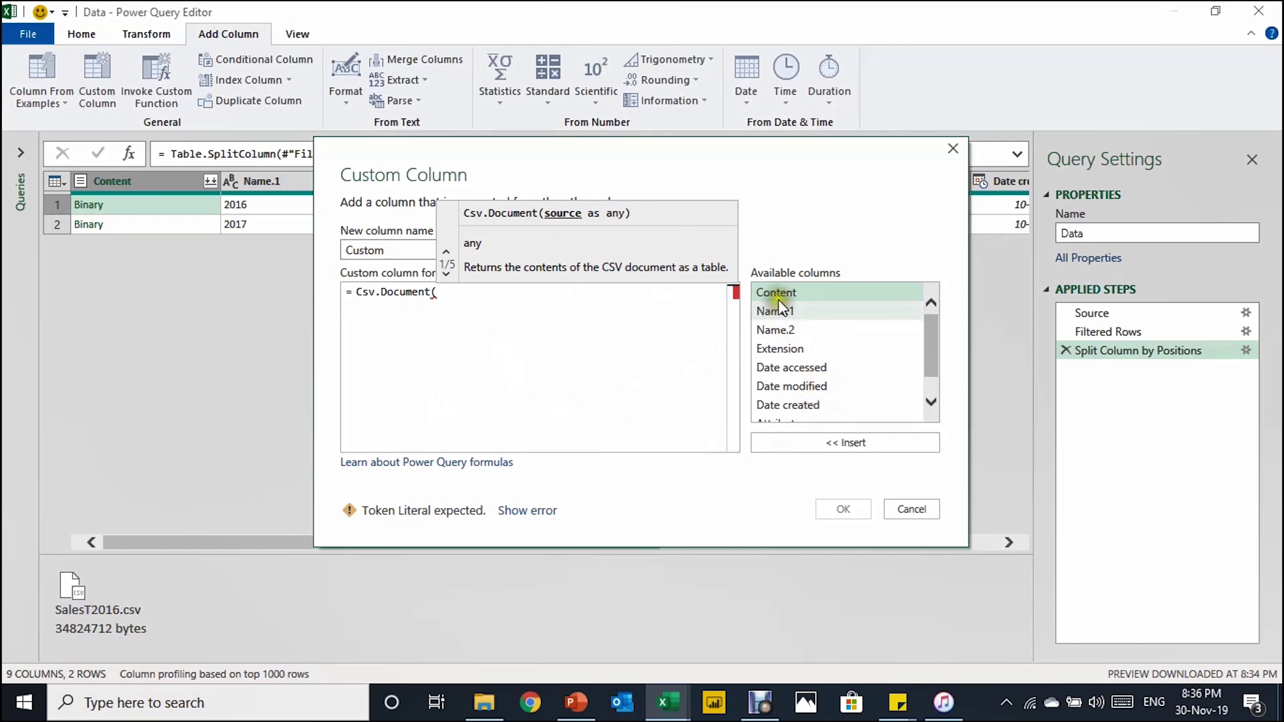
{"action": "left_click_drag", "start_coordinate": [931, 333], "coordinate": [846, 291]}
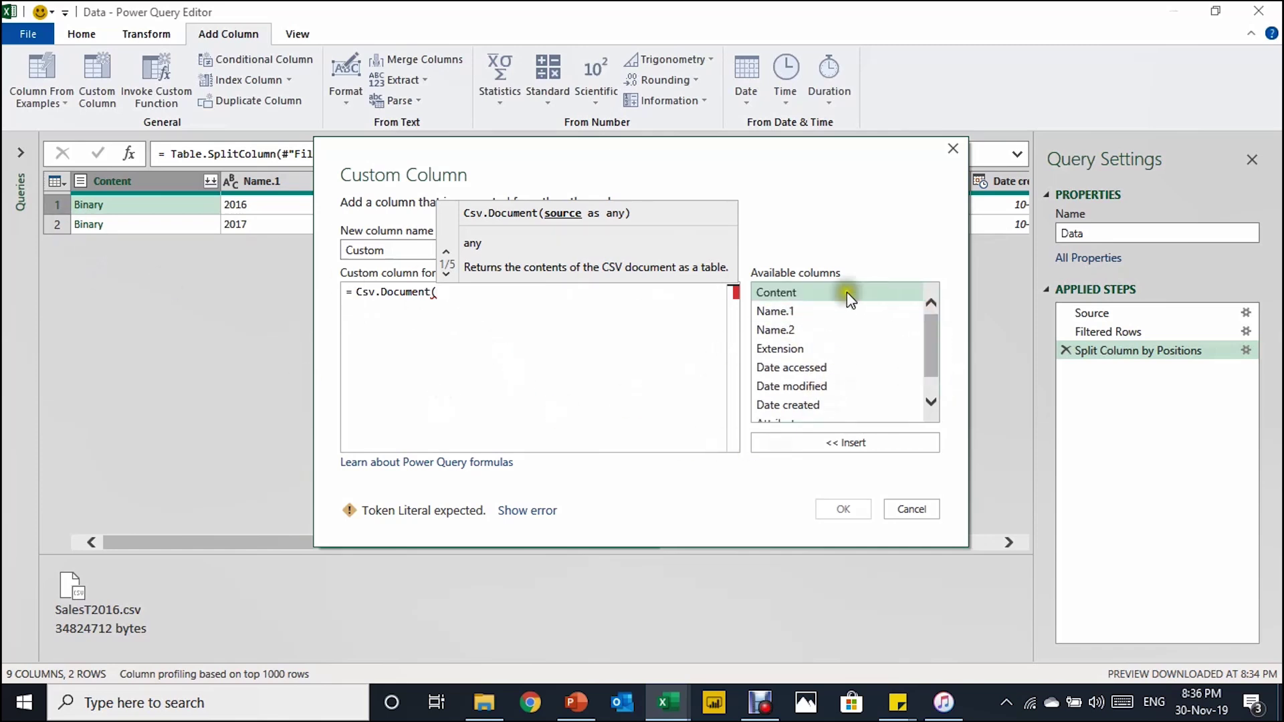
{"action": "left_click", "coordinate": [821, 291]}
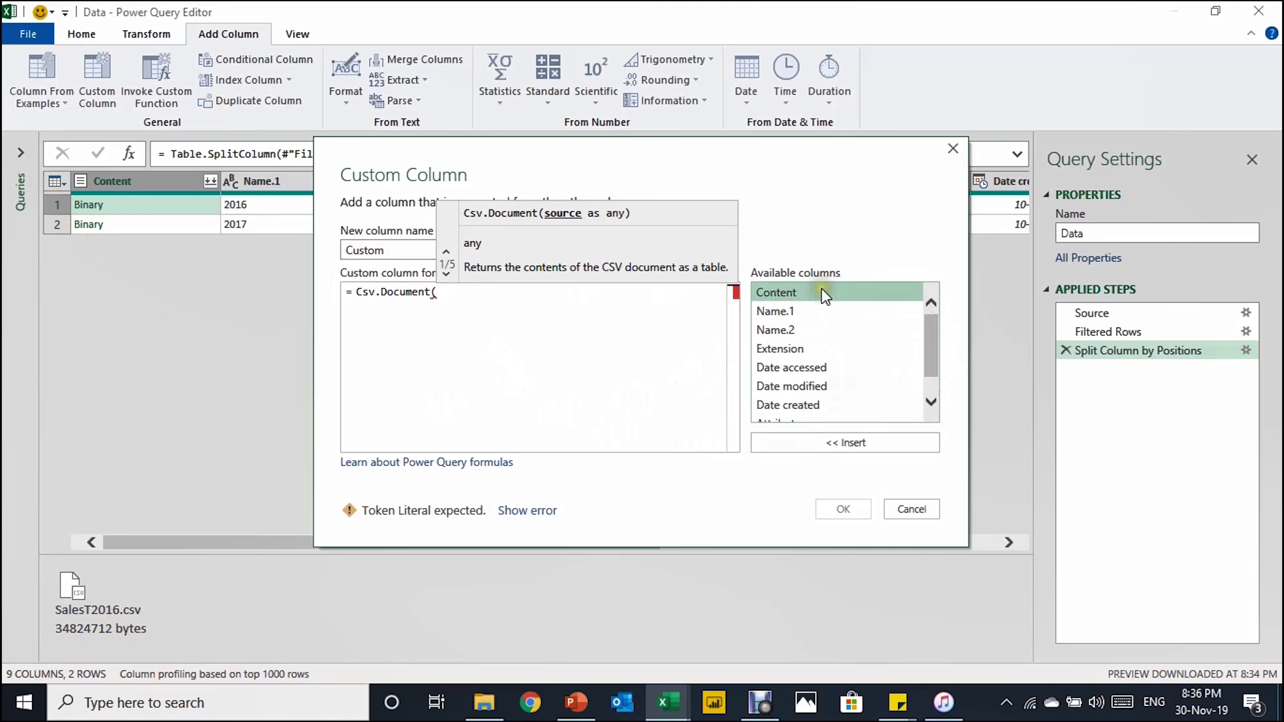
{"action": "left_click", "coordinate": [862, 444]}
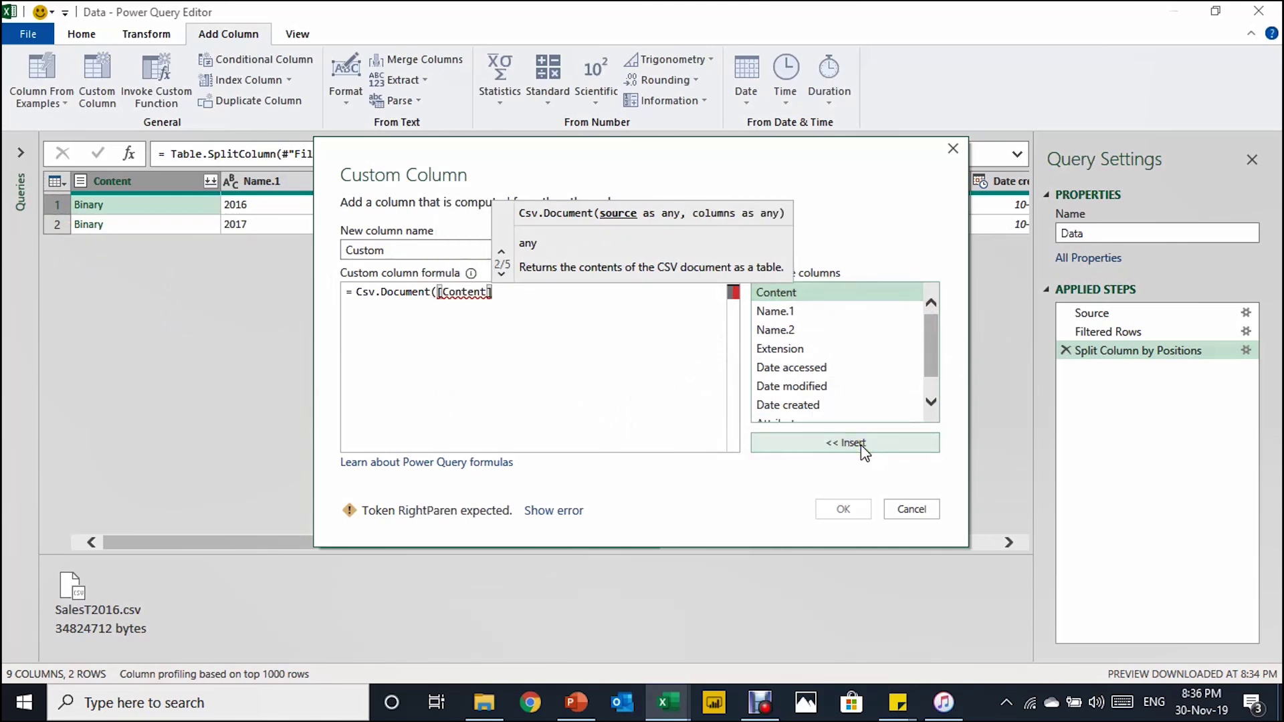
{"action": "type", "text": ")"}
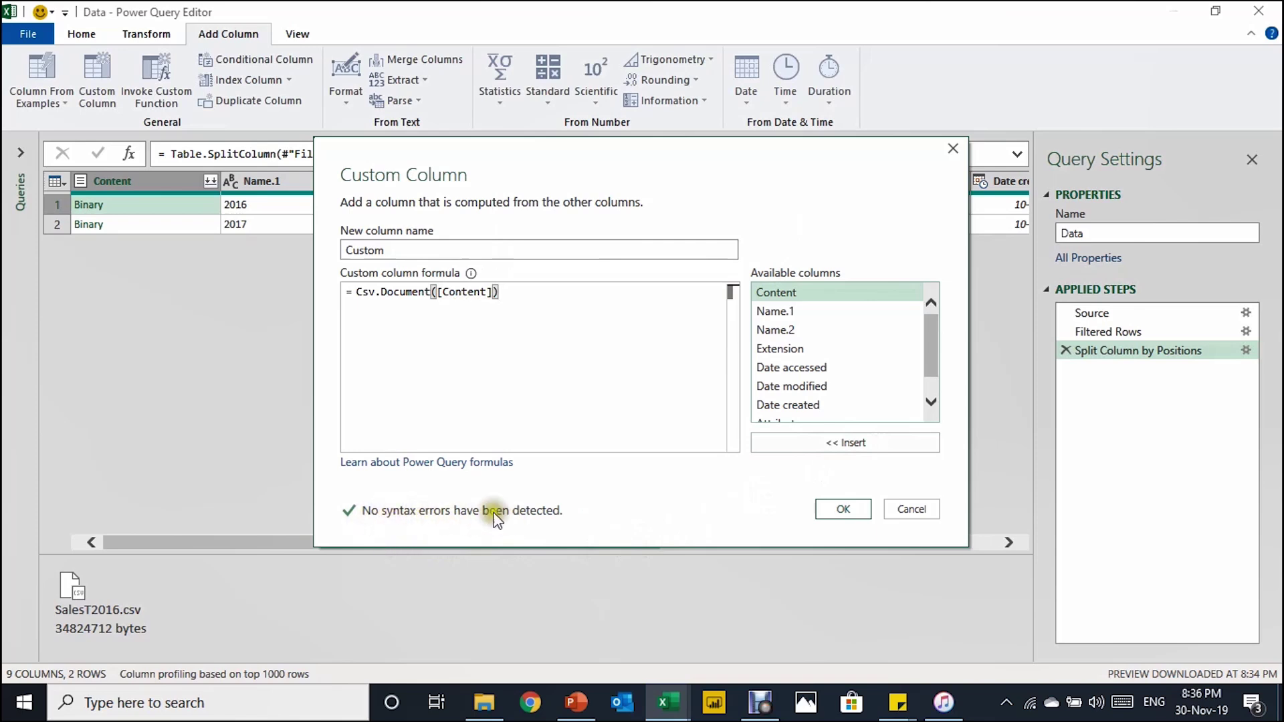
{"action": "left_click", "coordinate": [846, 510]}
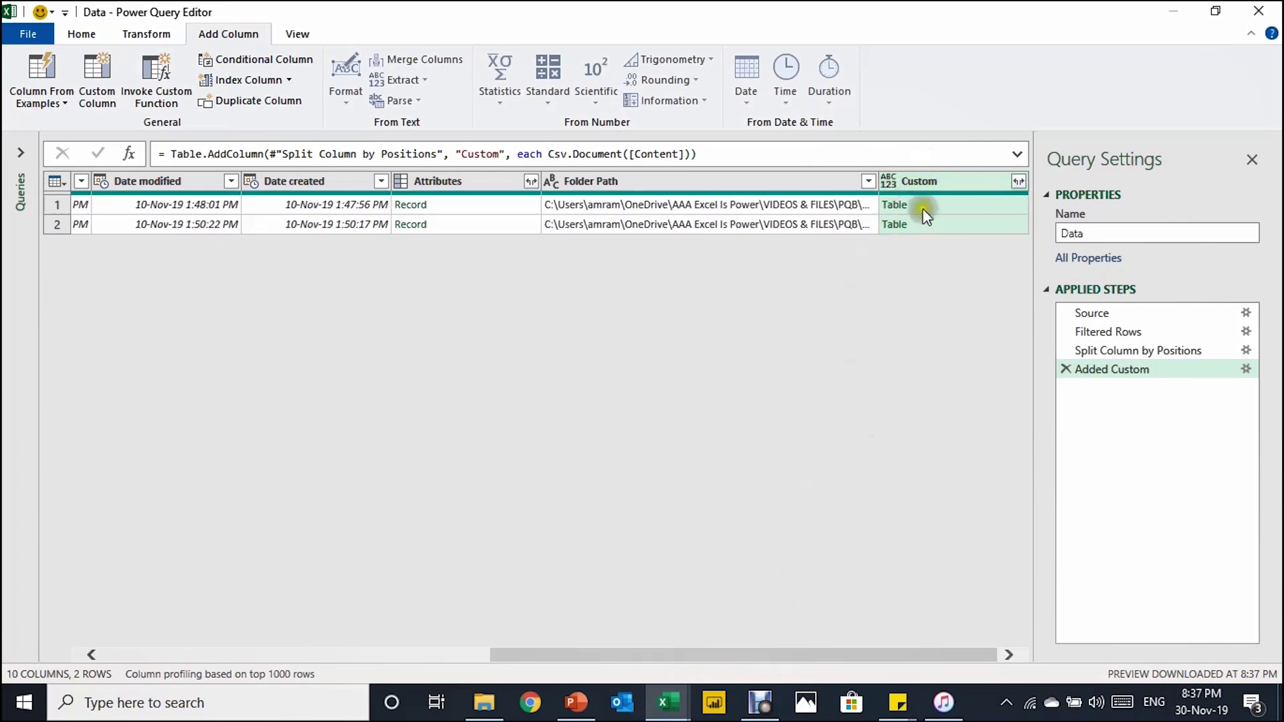
Preview the table held in the first row of the Custom column
{"action": "left_click", "coordinate": [989, 210]}
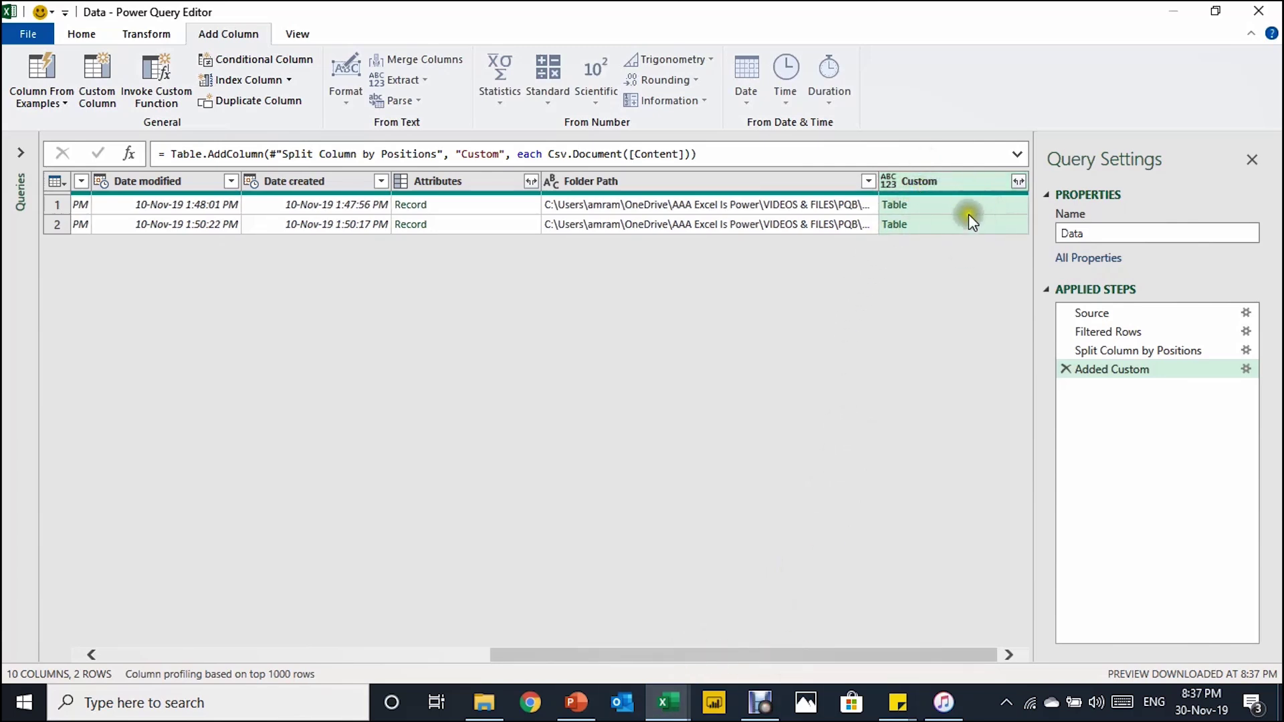
{"action": "left_click", "coordinate": [997, 209]}
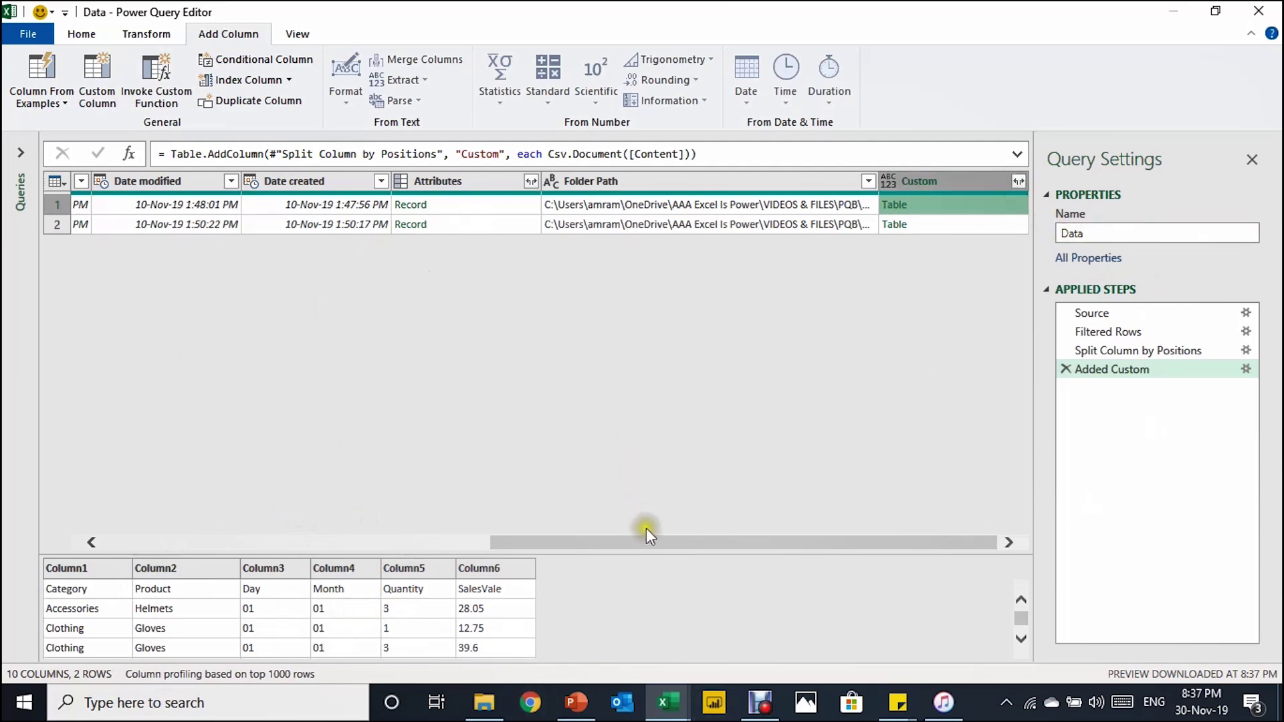
Remove all columns except Custom and Name.1, keeping Custom first
{"action": "left_click_drag", "start_coordinate": [646, 542], "coordinate": [231, 558]}
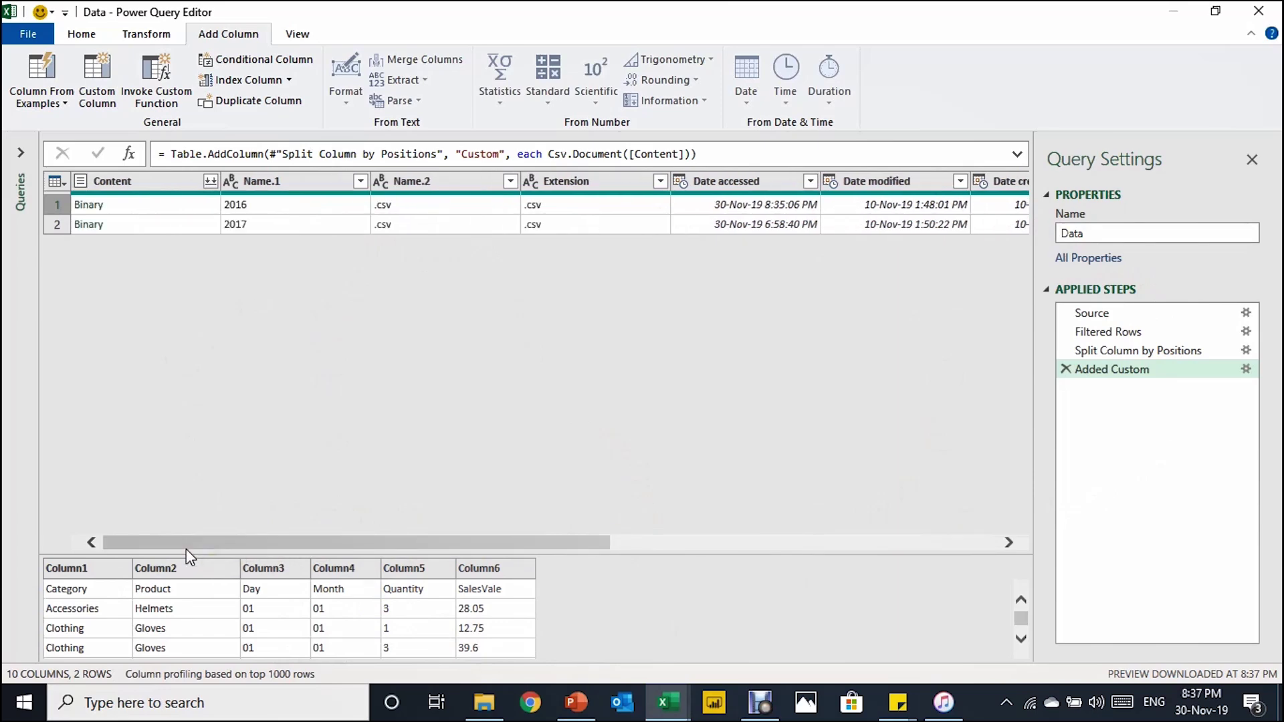
{"action": "left_click", "coordinate": [307, 178]}
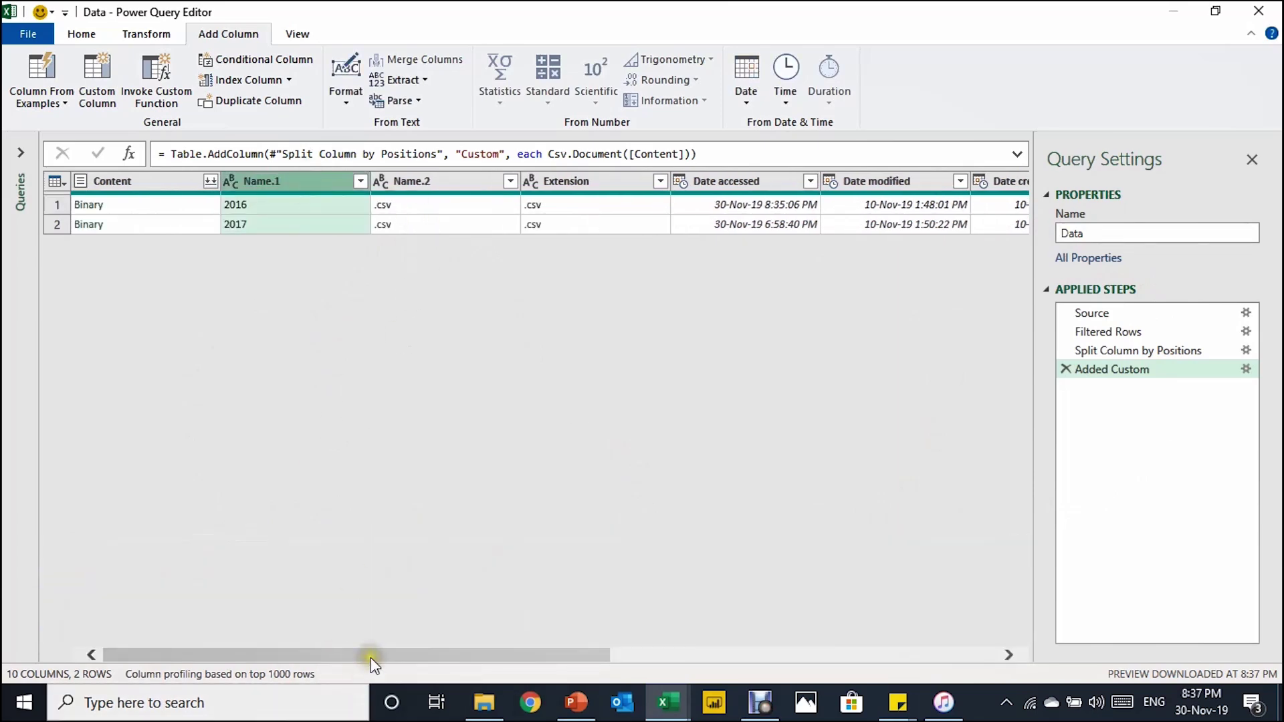
{"action": "left_click_drag", "start_coordinate": [370, 657], "coordinate": [897, 576]}
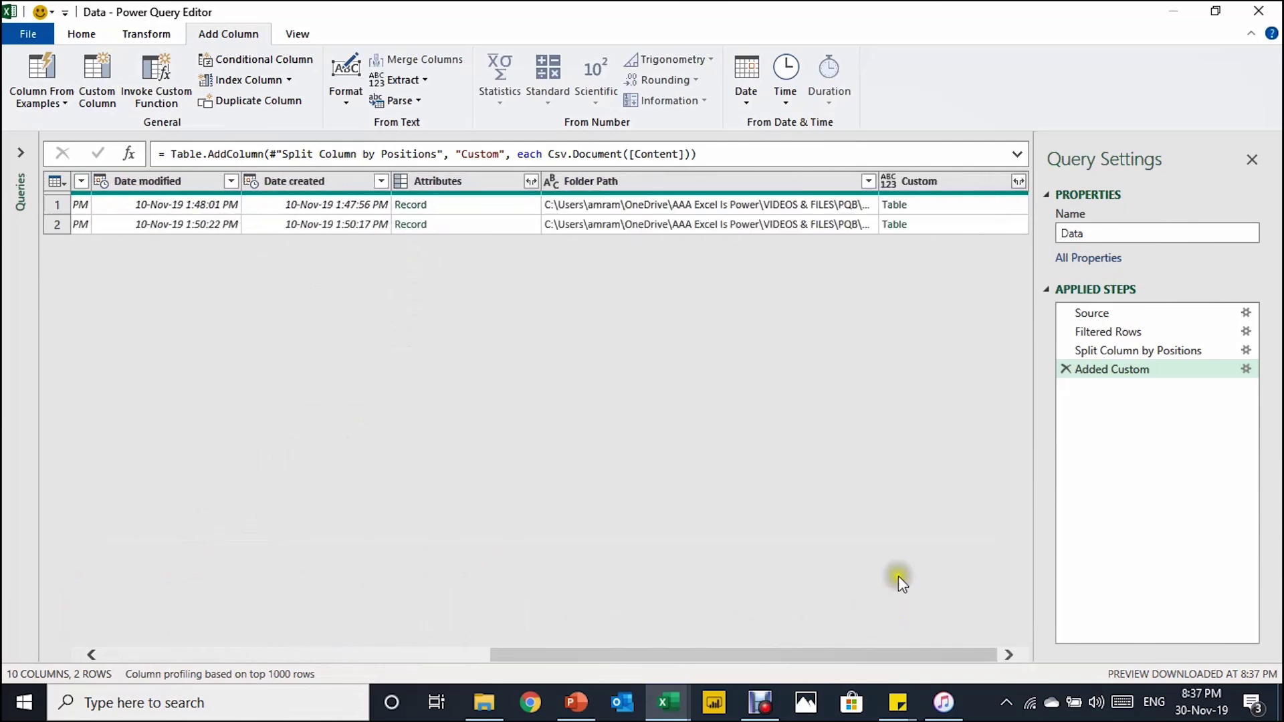
{"action": "left_click", "coordinate": [951, 184]}
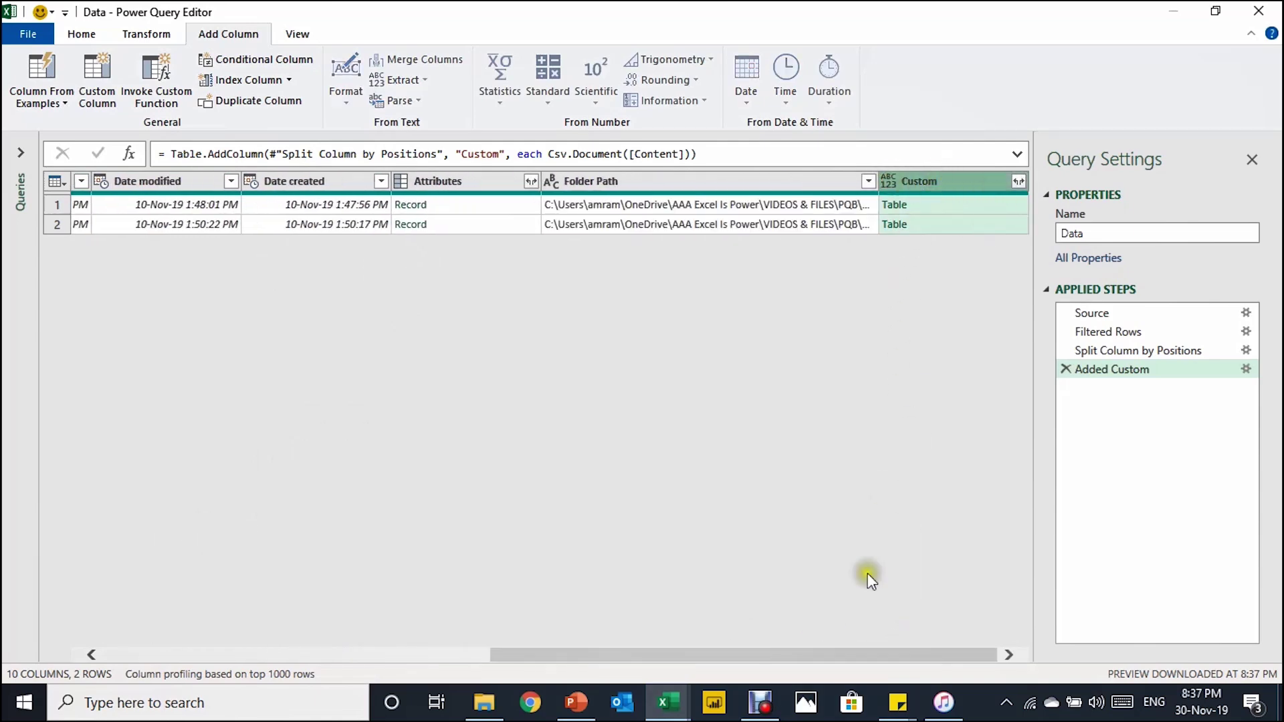
{"action": "left_click_drag", "start_coordinate": [829, 657], "coordinate": [270, 695]}
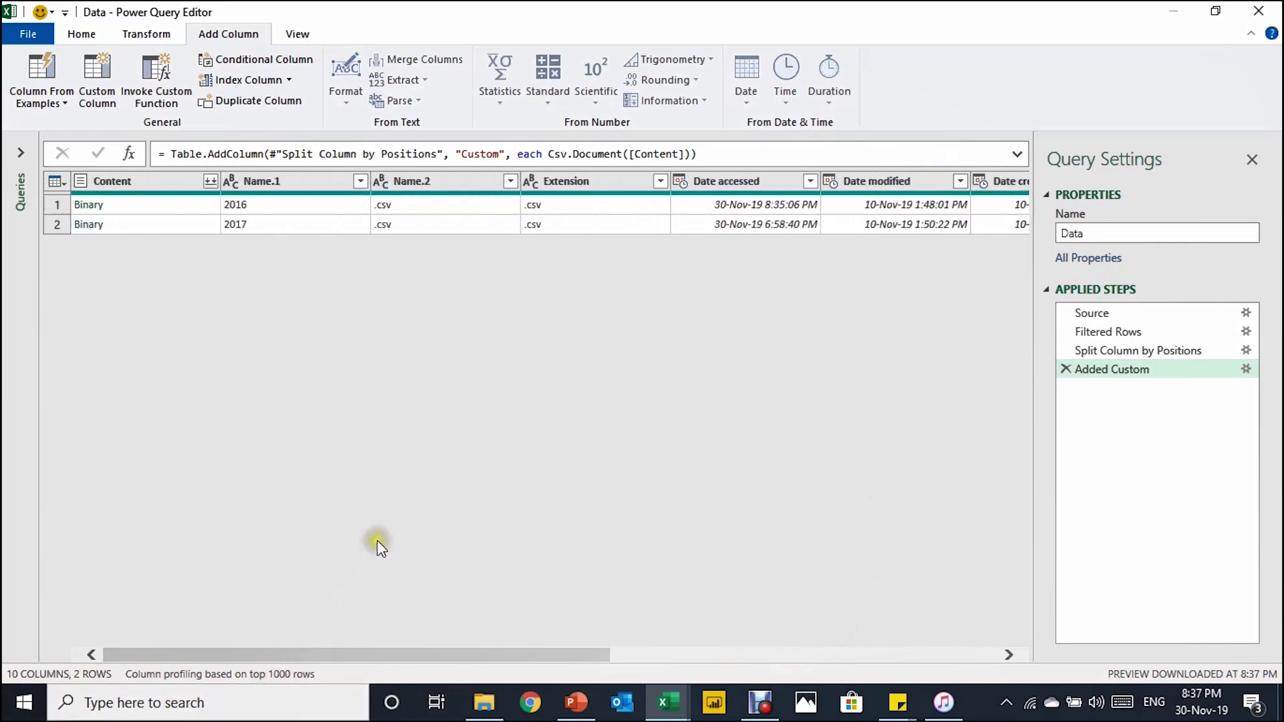
{"action": "left_click", "coordinate": [277, 181]}
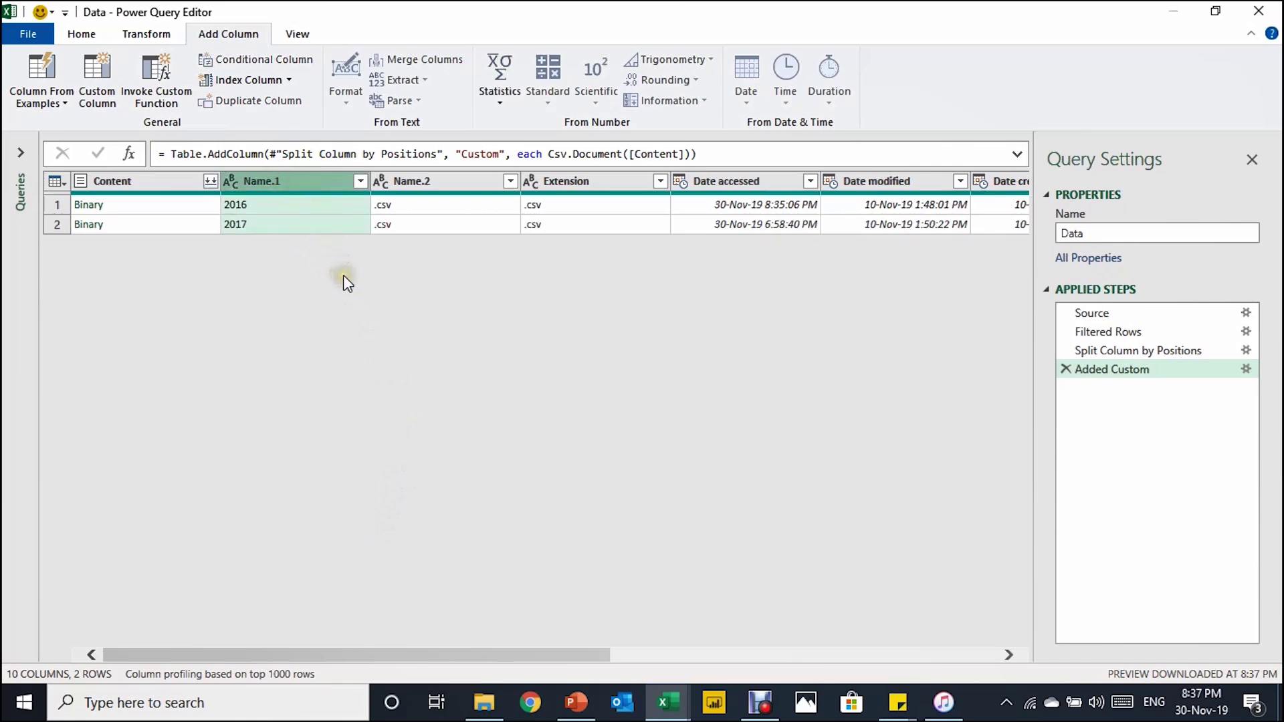
{"action": "right_click", "coordinate": [303, 183]}
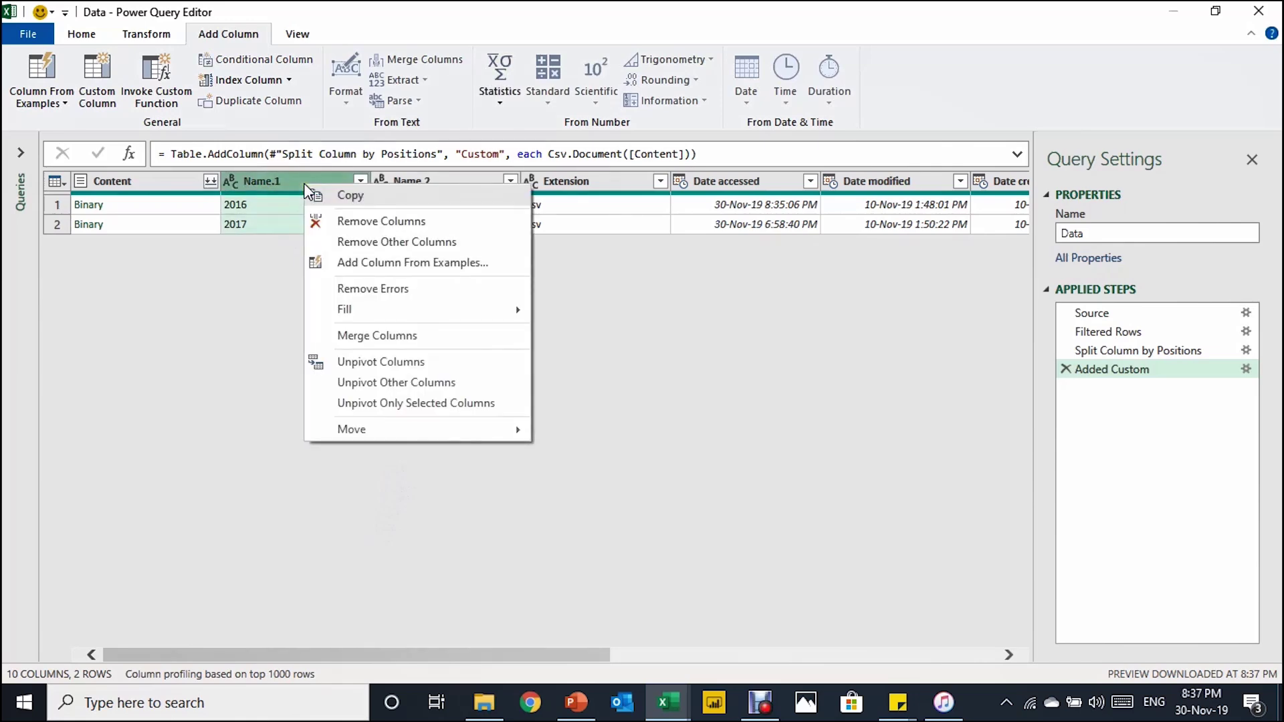
{"action": "left_click", "coordinate": [388, 242]}
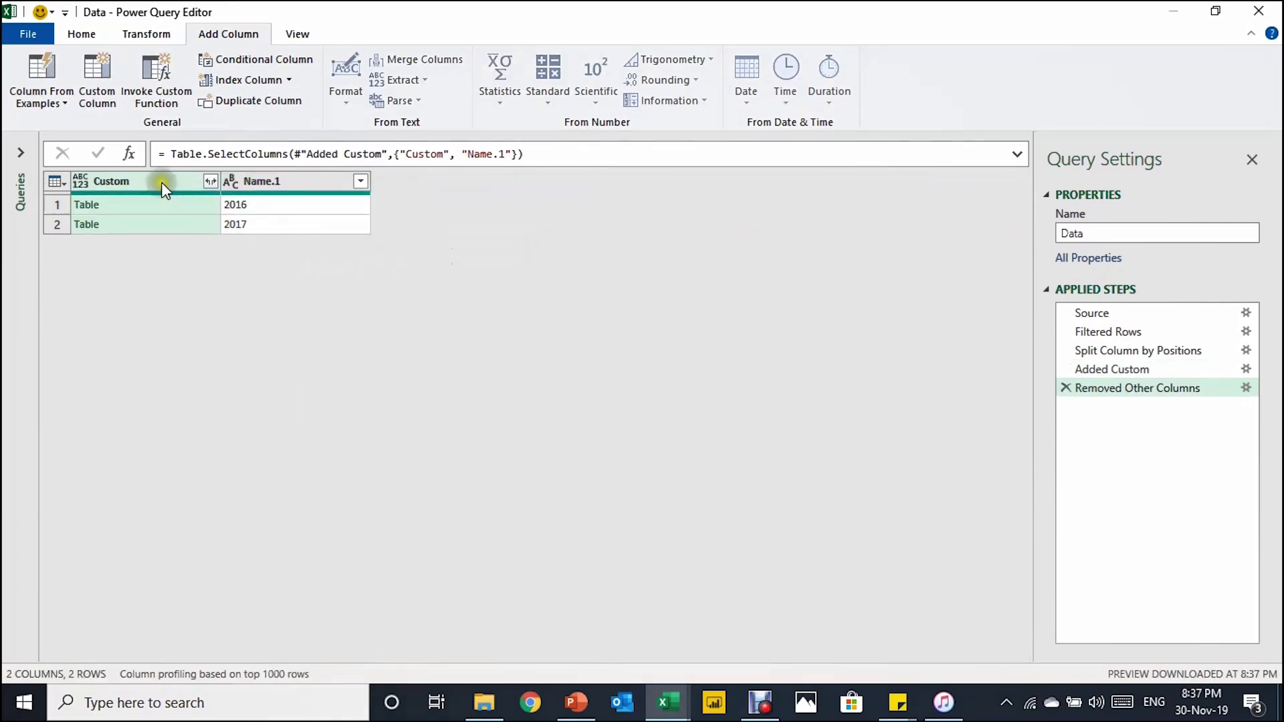
Expand Column1 through Column6 from the Custom column's tables without using the original column name as prefix
{"action": "left_click", "coordinate": [289, 206]}
{"action": "left_click", "coordinate": [210, 181]}
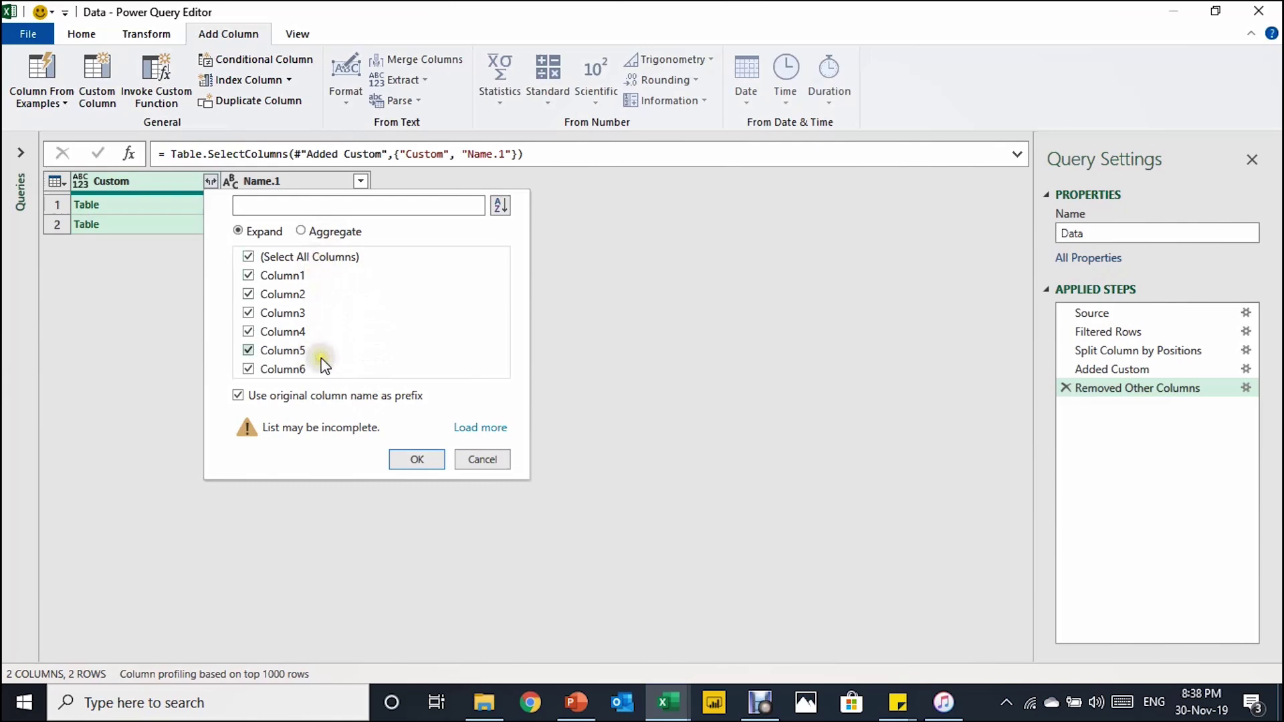
{"action": "left_click", "coordinate": [238, 395]}
{"action": "left_click", "coordinate": [419, 459]}
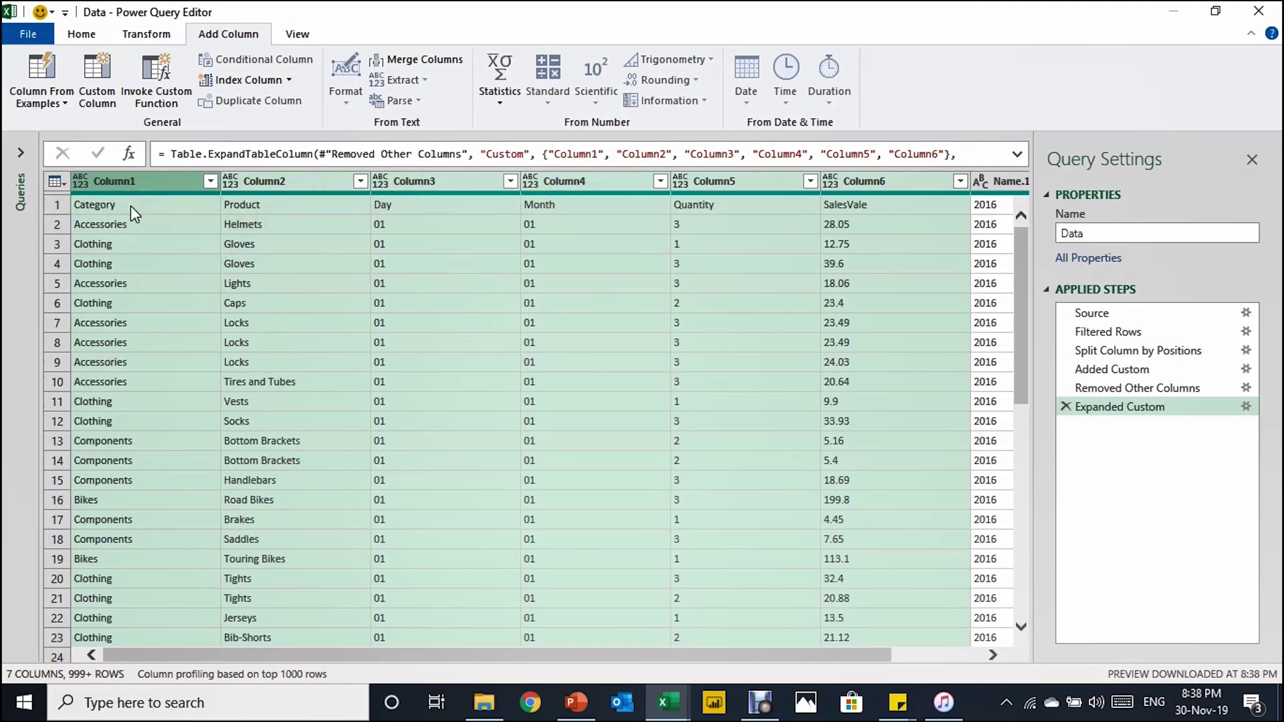
Promote the first row of the expanded table to column headers and check the resulting columns
{"action": "left_click", "coordinate": [83, 34]}
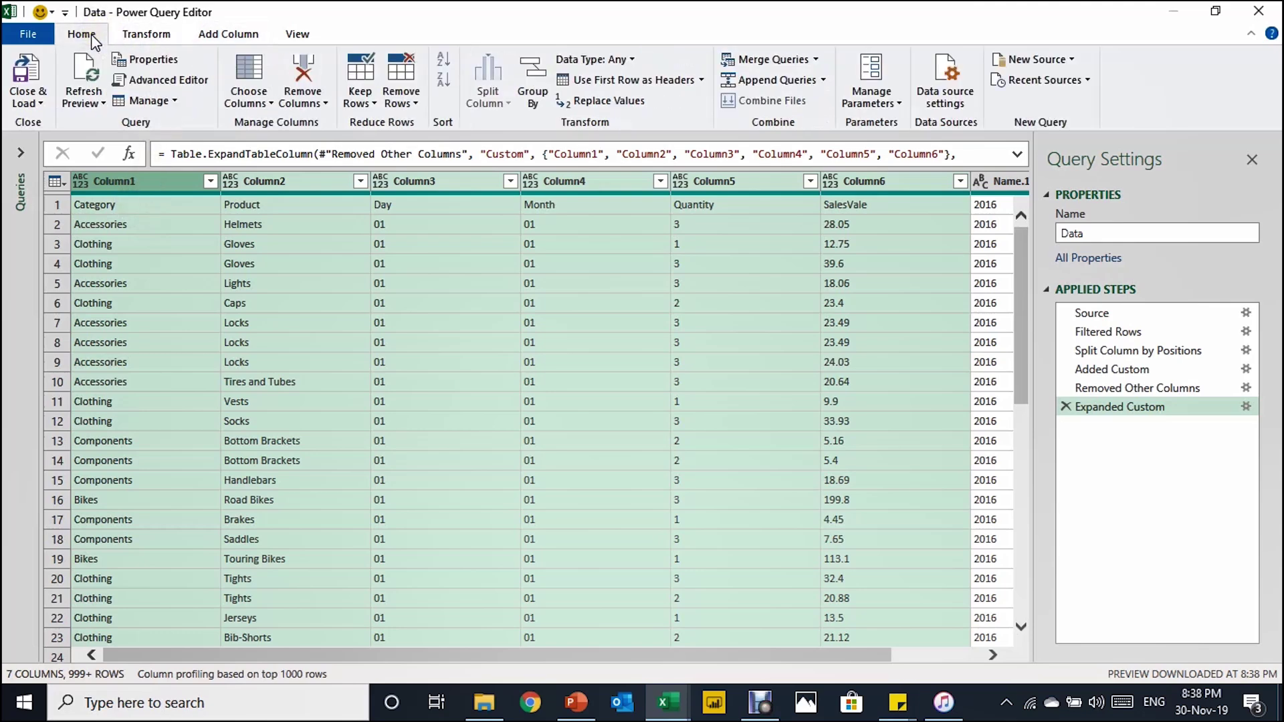
{"action": "left_click", "coordinate": [591, 79]}
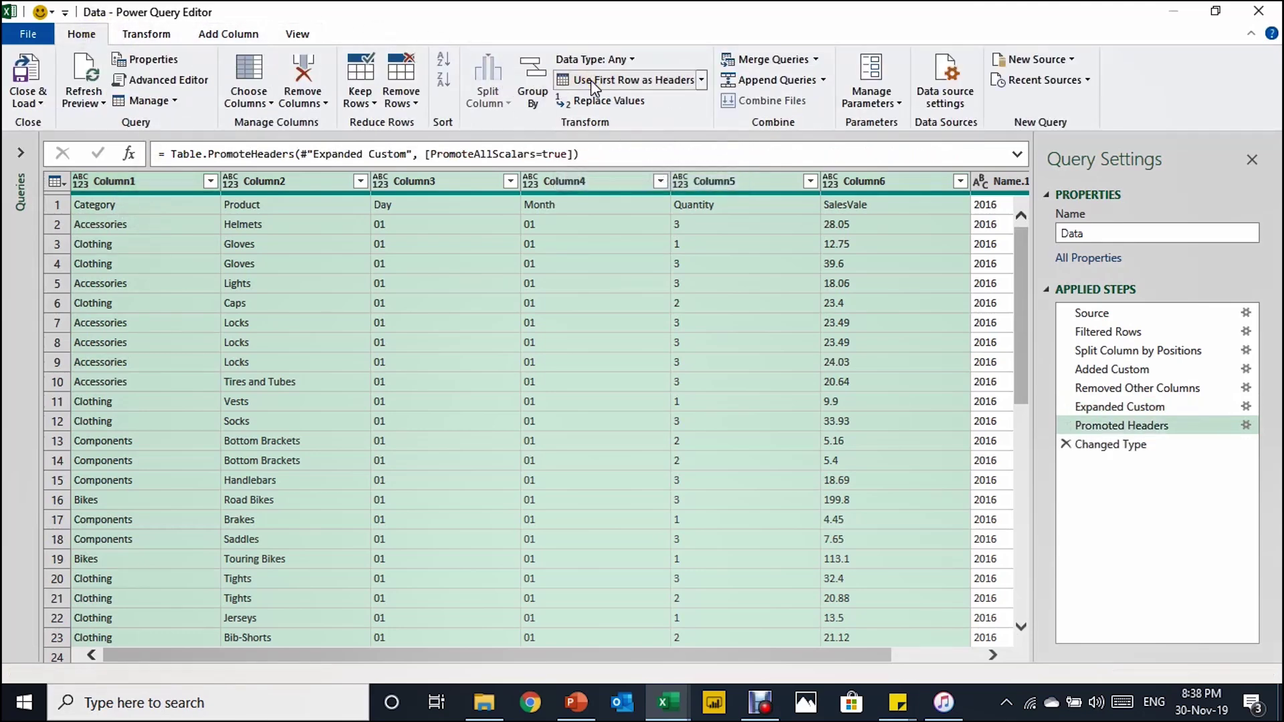
{"action": "left_click_drag", "start_coordinate": [658, 655], "coordinate": [748, 655]}
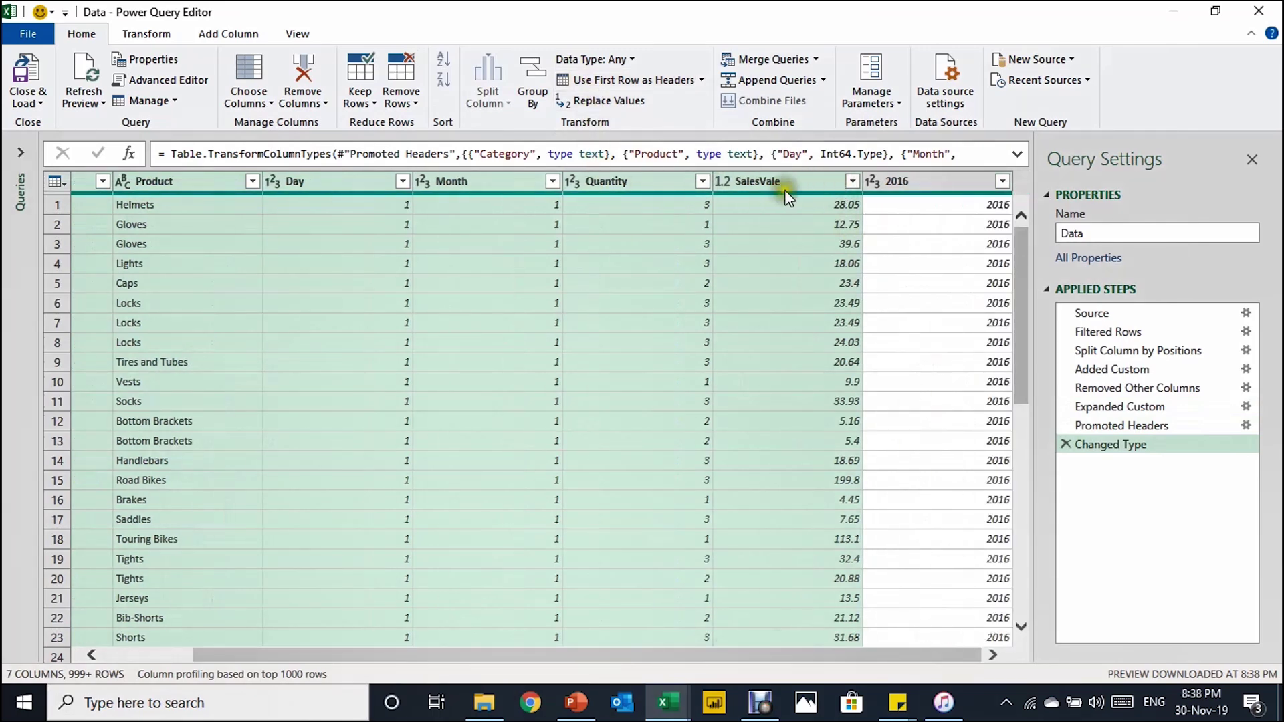
{"action": "left_click", "coordinate": [918, 178], "text": "ctrl"}
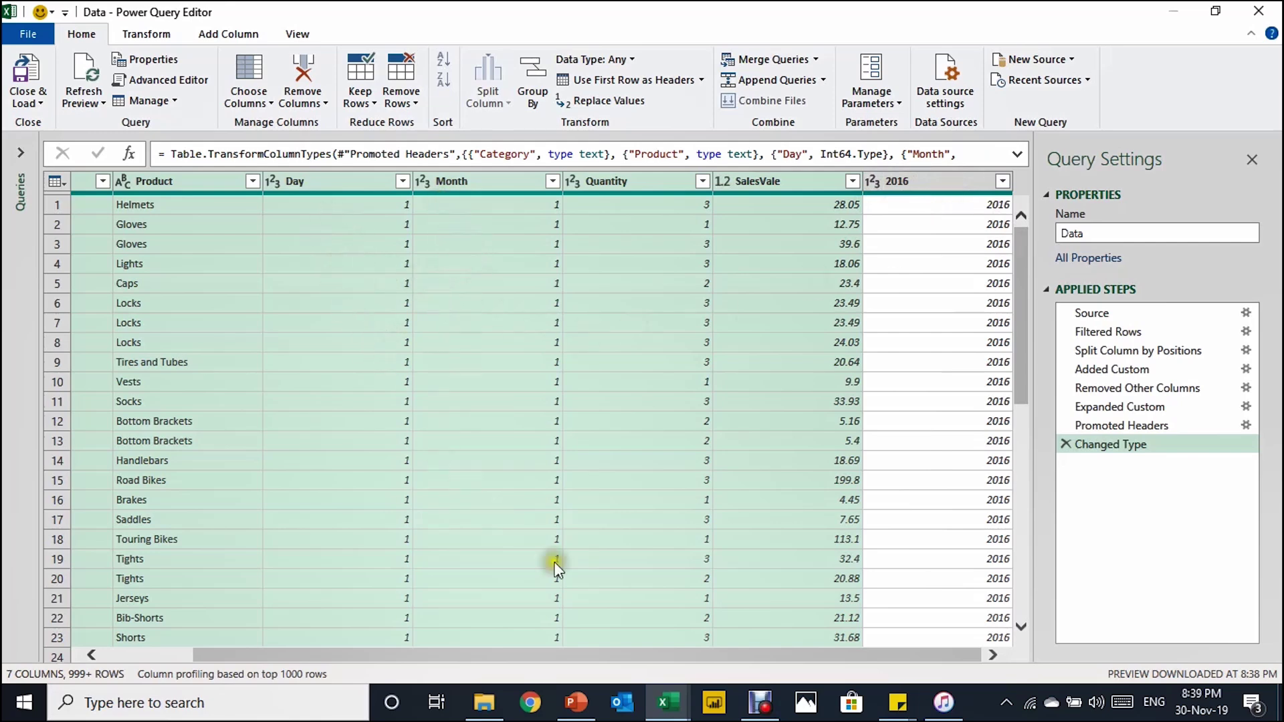
{"action": "scroll", "coordinate": [194, 235], "scroll_direction": "left", "scroll_amount": 3}
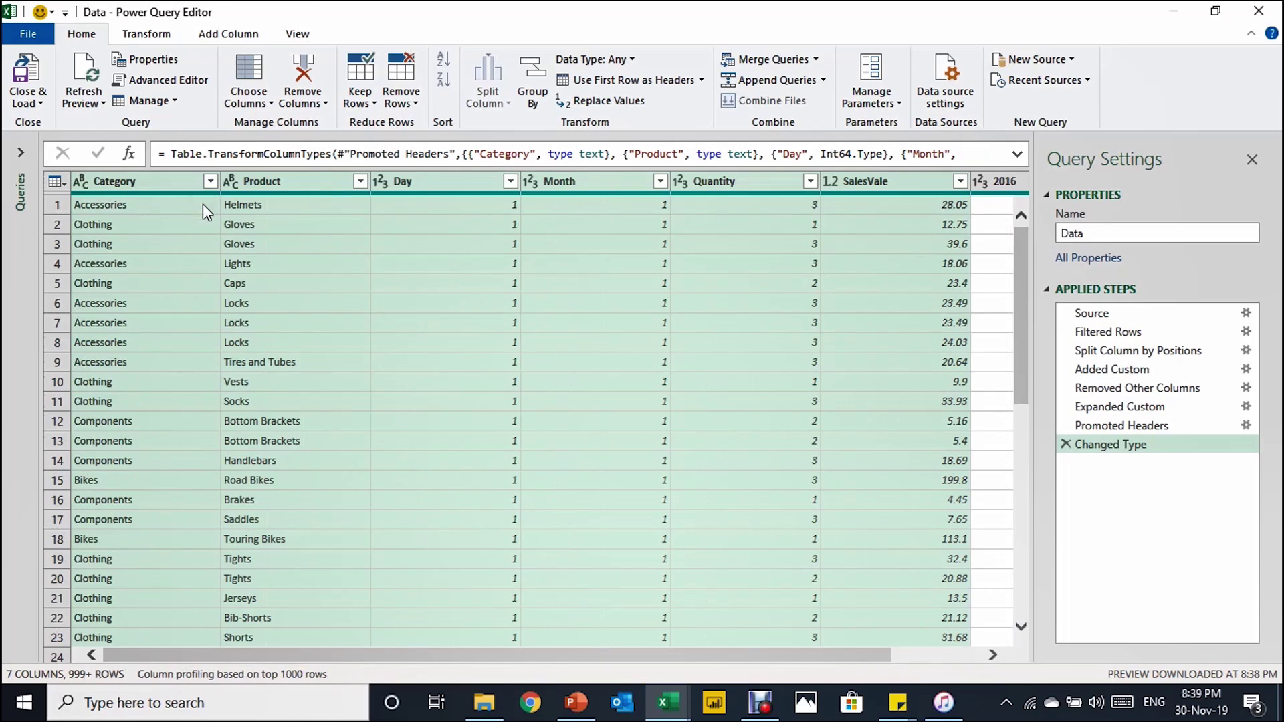
Load the full value list of the Category column and filter out the rows containing the repeated header text "Category"
{"action": "left_click", "coordinate": [203, 203]}
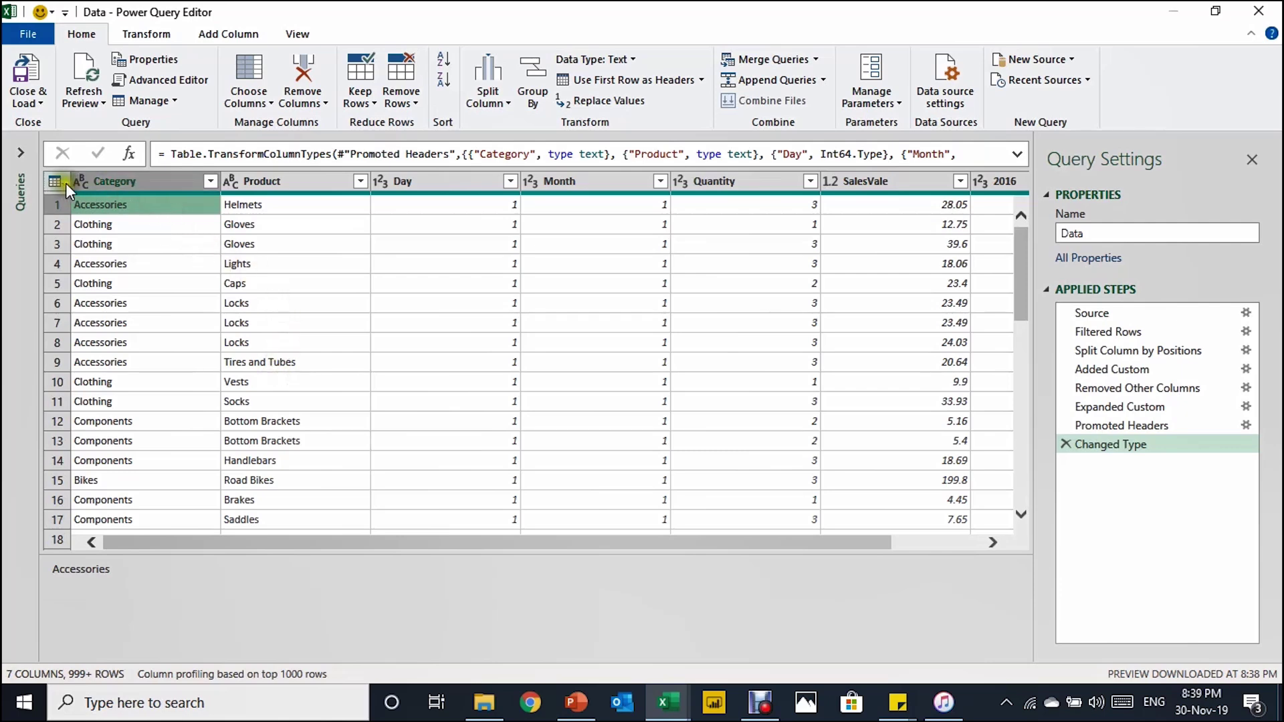
{"action": "left_click", "coordinate": [188, 195]}
{"action": "left_click", "coordinate": [210, 180]}
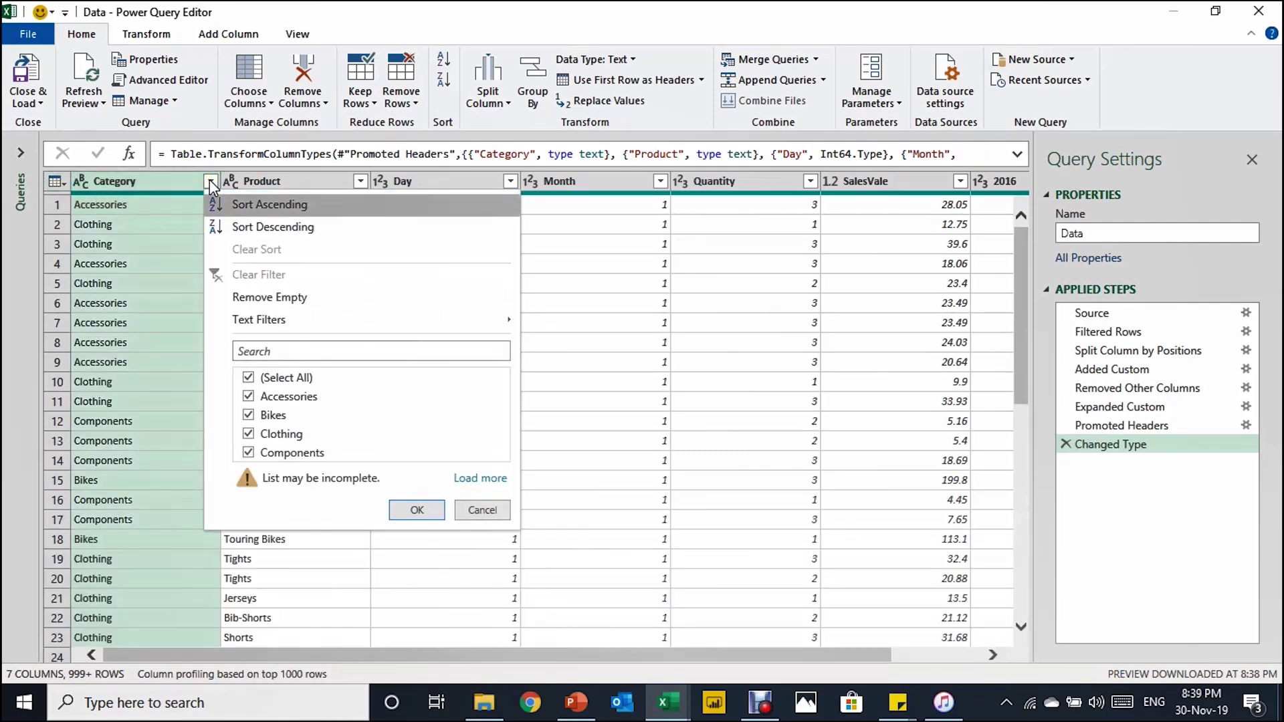
{"action": "left_click", "coordinate": [319, 416]}
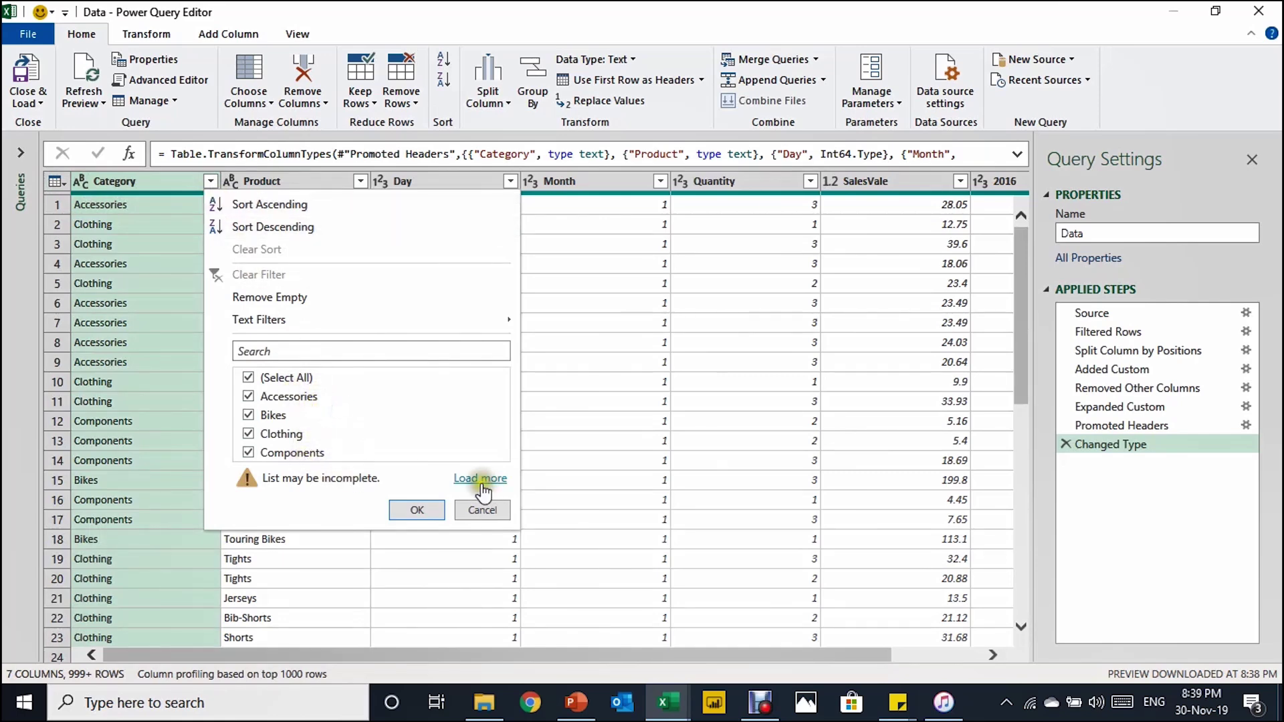
{"action": "left_click", "coordinate": [315, 496]}
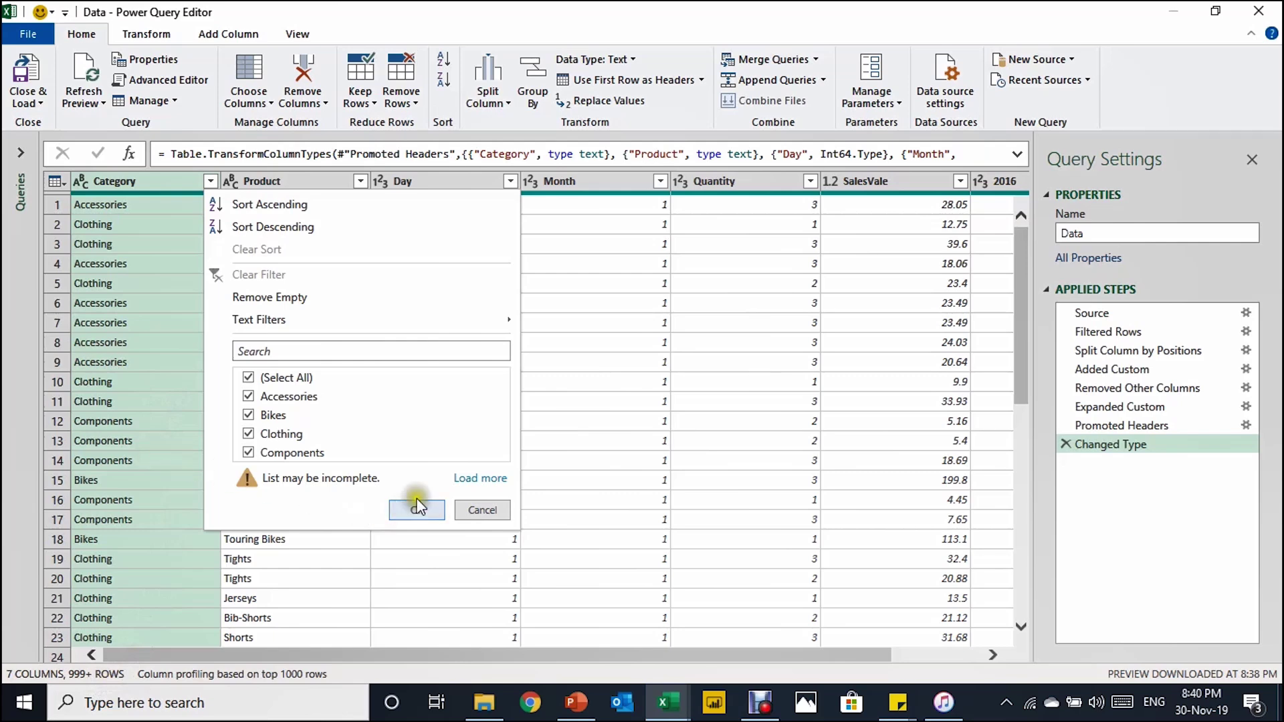
{"action": "left_click", "coordinate": [470, 479]}
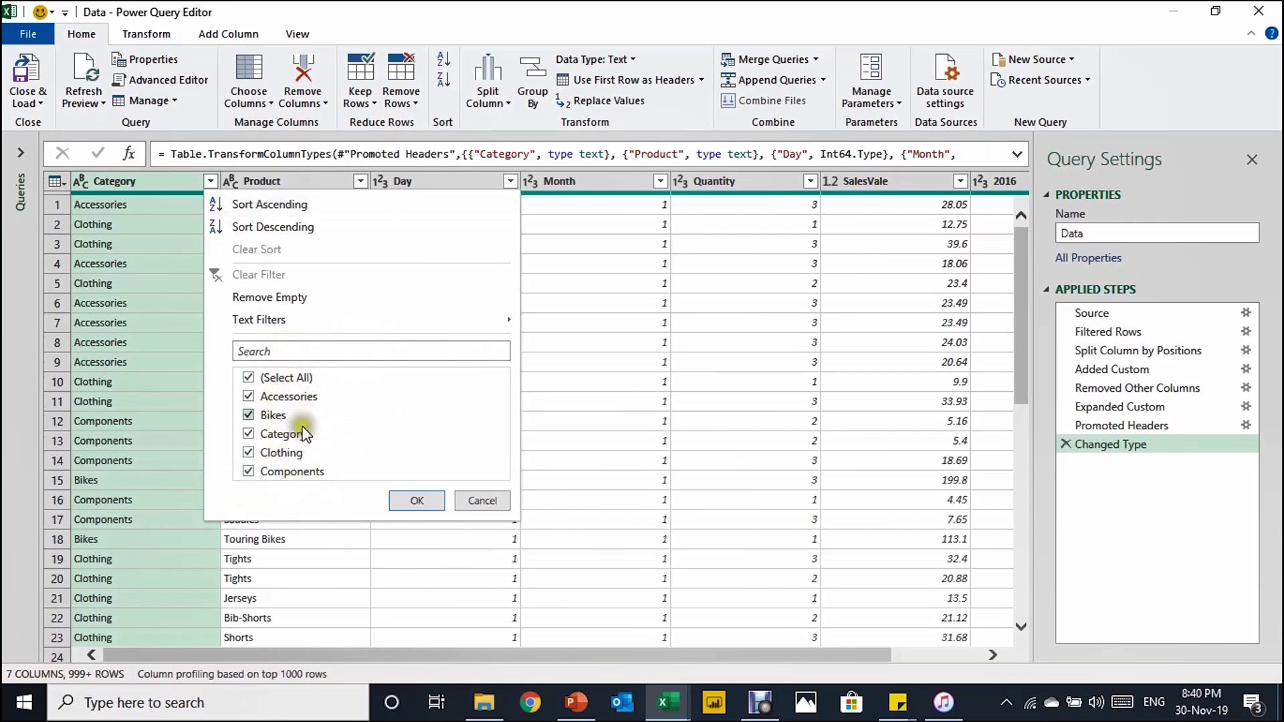
{"action": "left_click", "coordinate": [249, 434]}
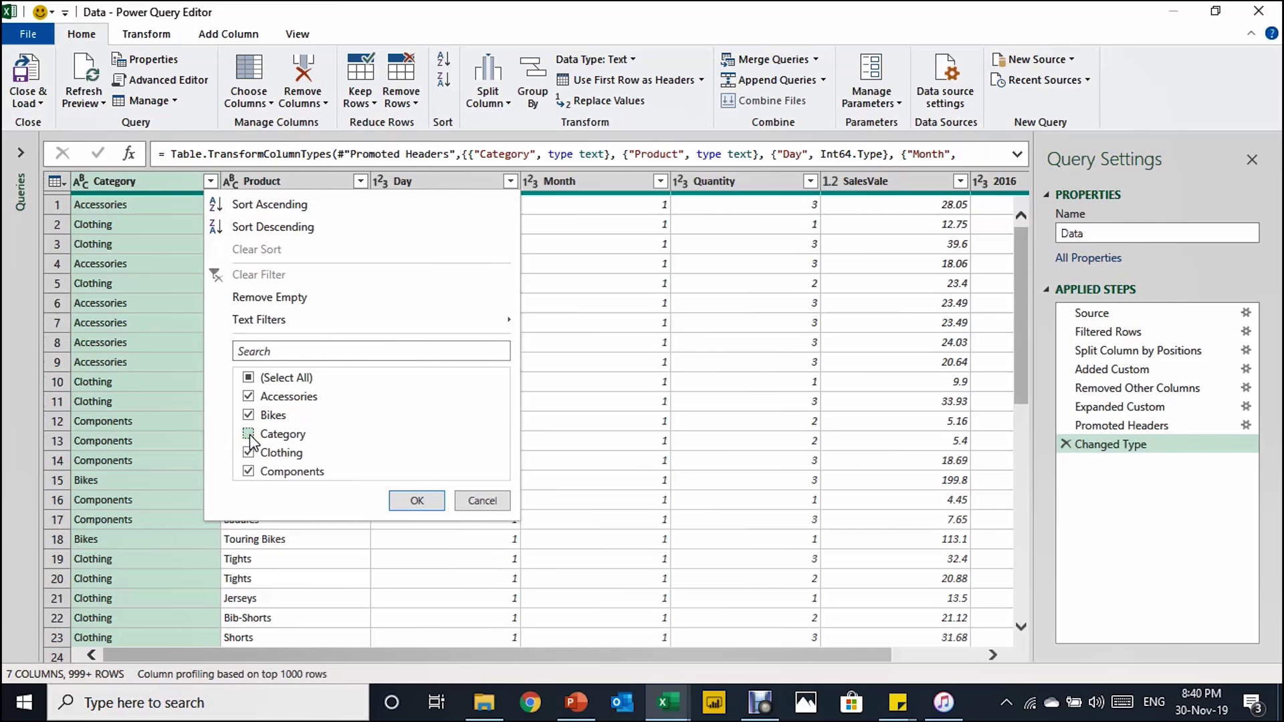
{"action": "left_click", "coordinate": [418, 501]}
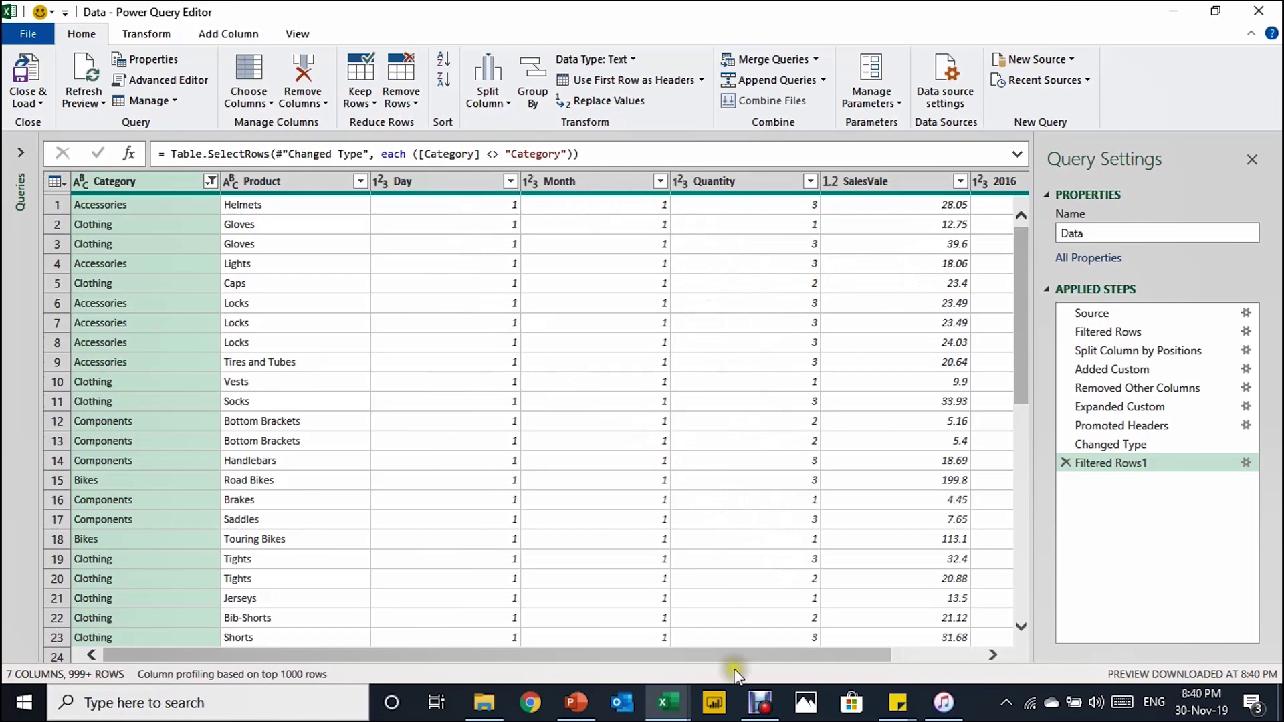
Check the current workbook's regional locale in the query options, leaving without making changes
{"action": "left_click_drag", "start_coordinate": [739, 656], "coordinate": [396, 658]}
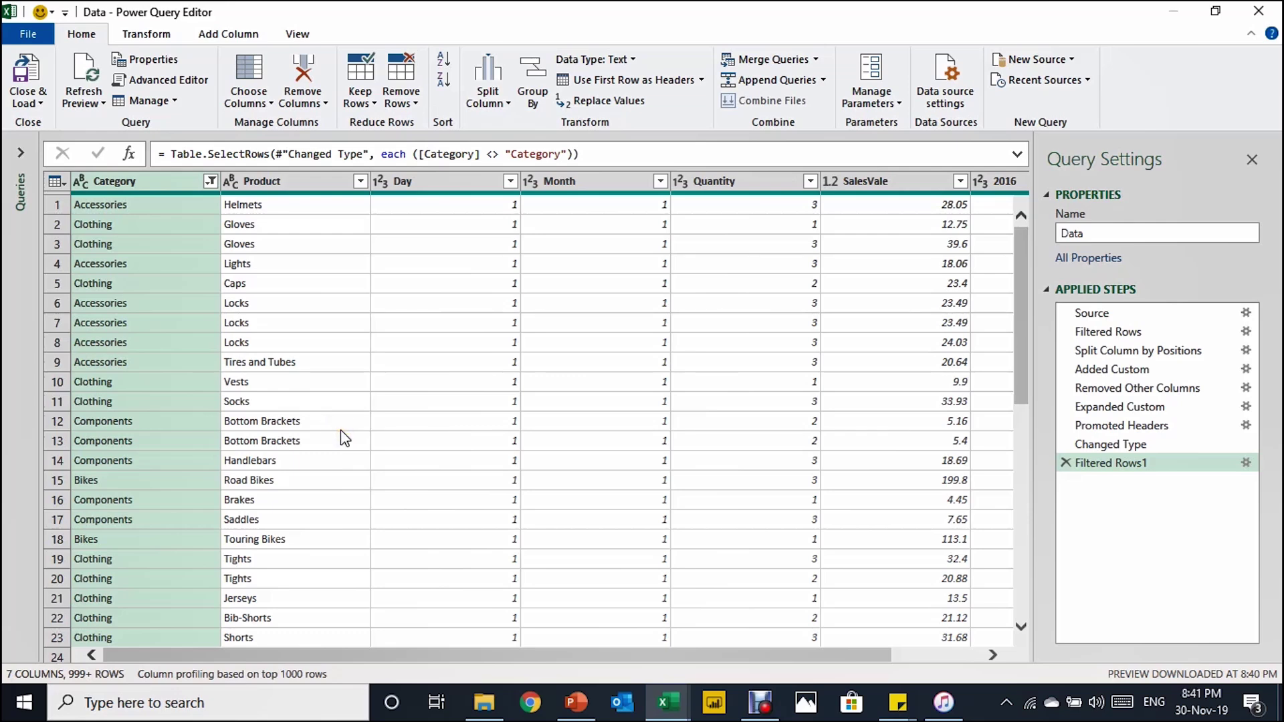
{"action": "left_click", "coordinate": [44, 34]}
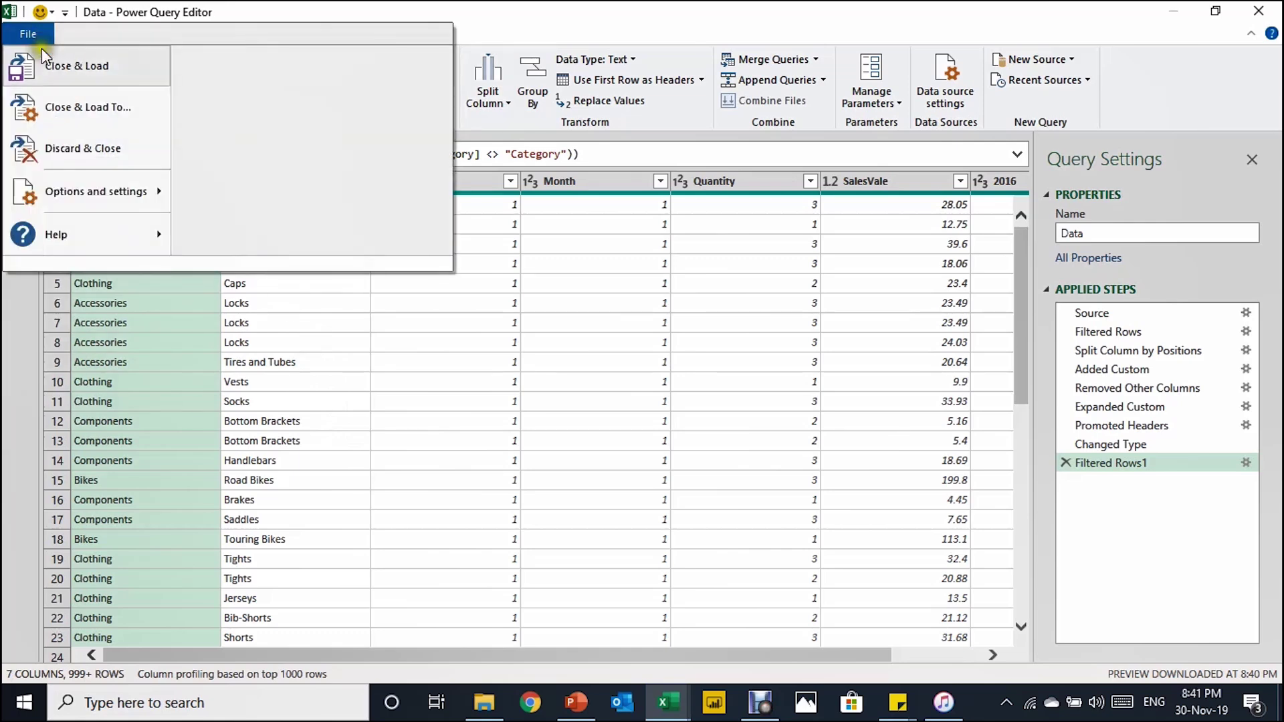
{"action": "left_click", "coordinate": [79, 200]}
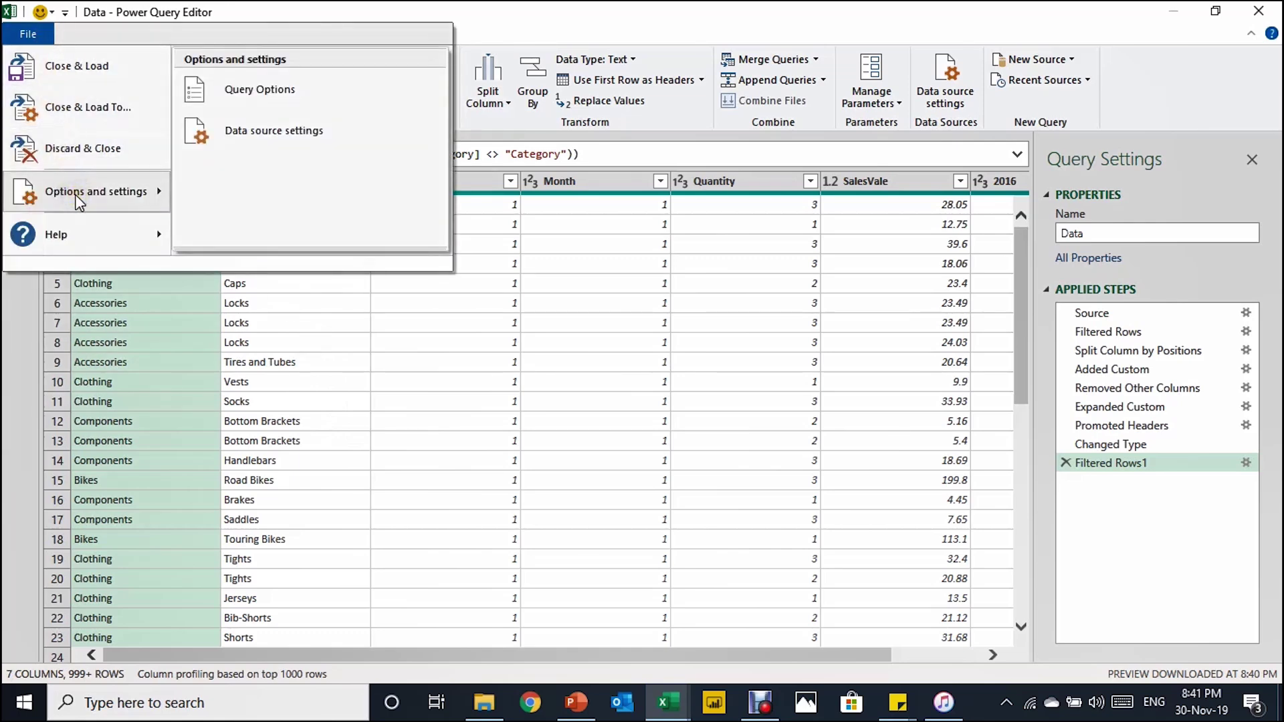
{"action": "left_click", "coordinate": [311, 83]}
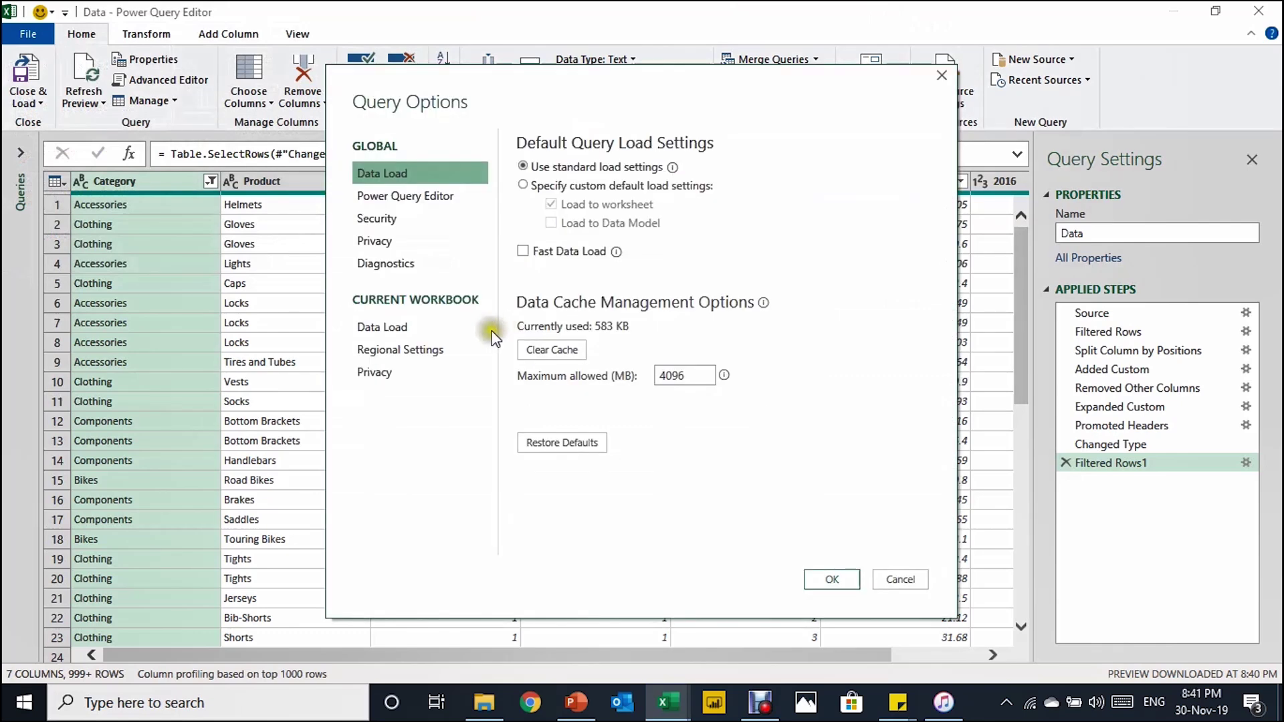
{"action": "left_click", "coordinate": [404, 354]}
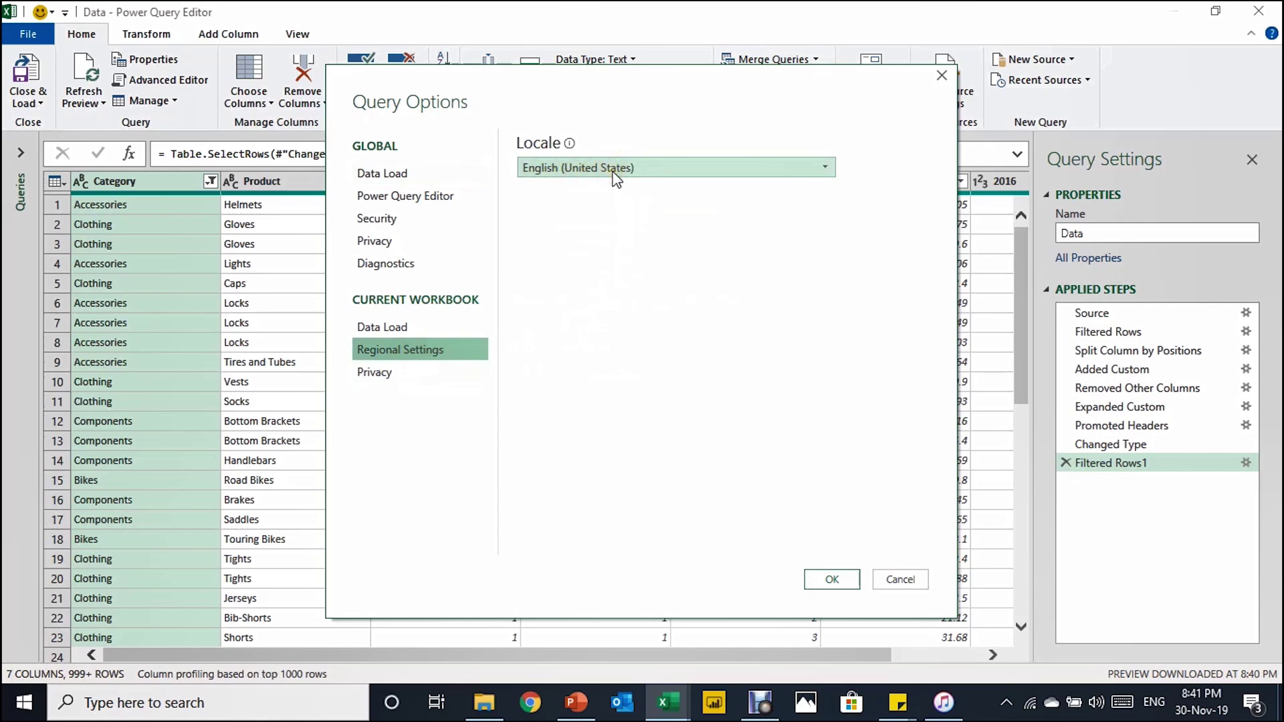
{"action": "left_click", "coordinate": [908, 578]}
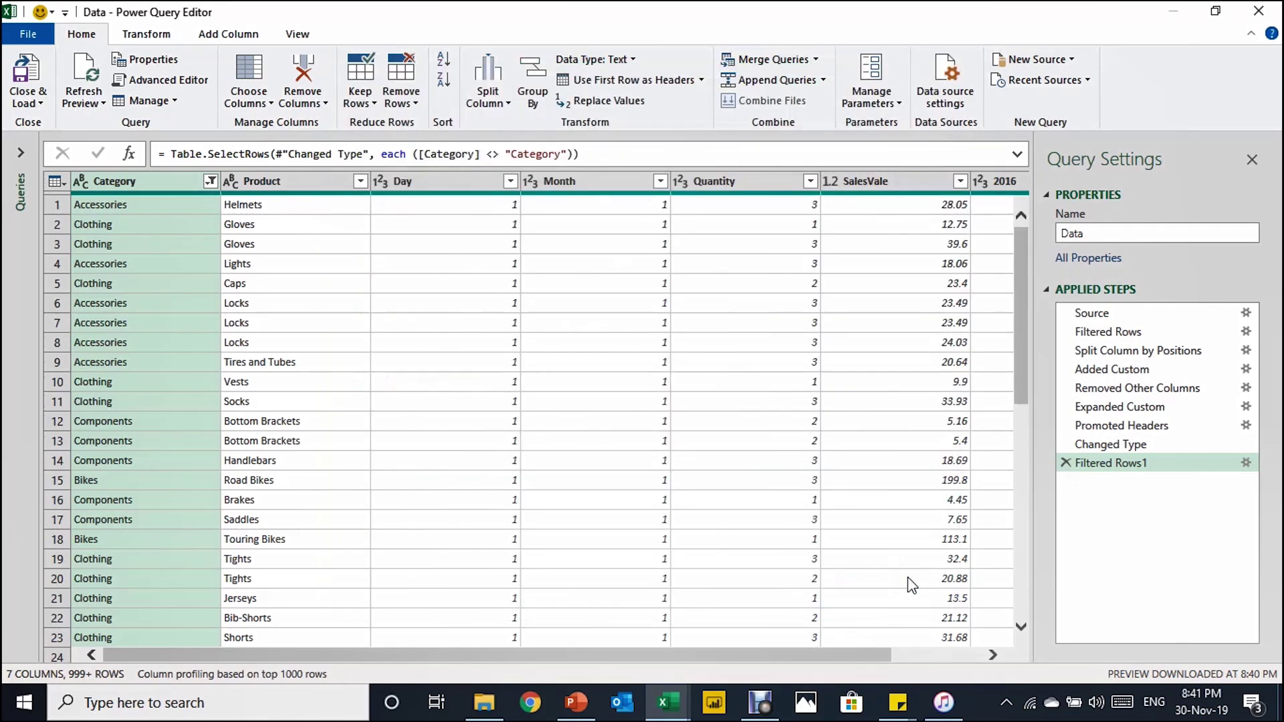
Merge the Month, Day and 2016 columns, in that order, into one column named Date with a custom "-" separator
{"action": "left_click", "coordinate": [591, 182]}
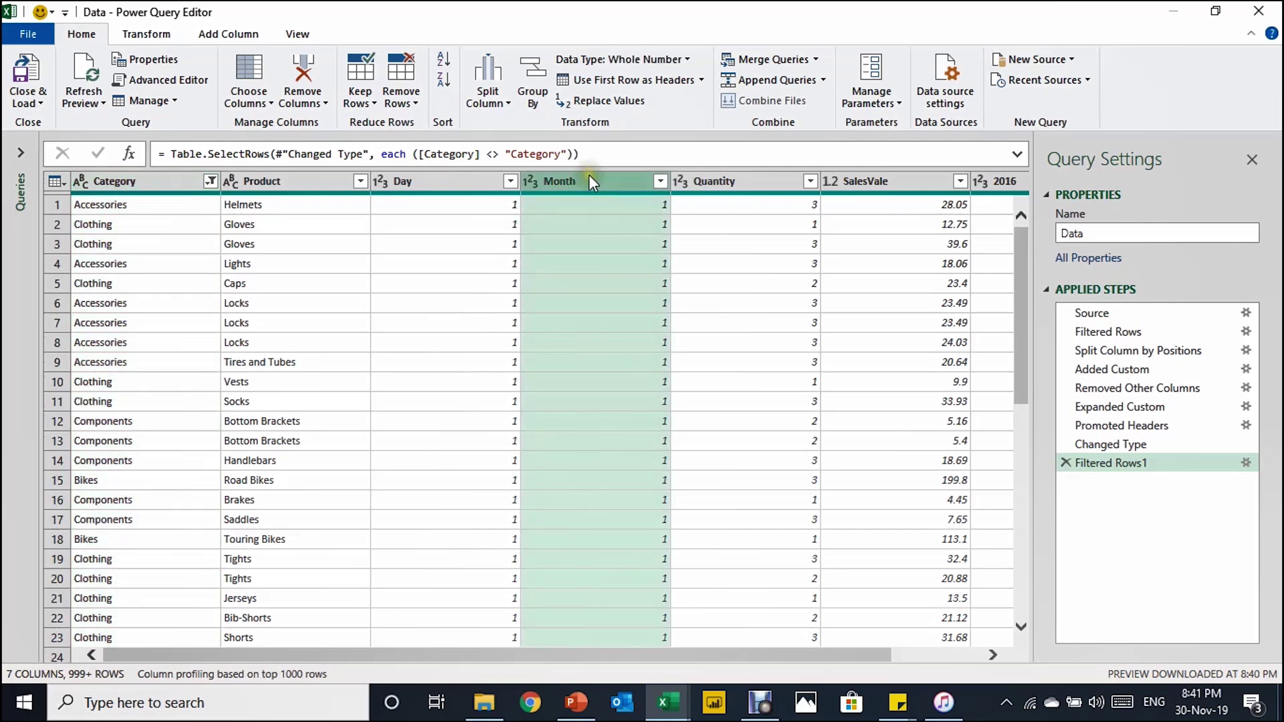
{"action": "left_click", "coordinate": [418, 182], "text": "ctrl"}
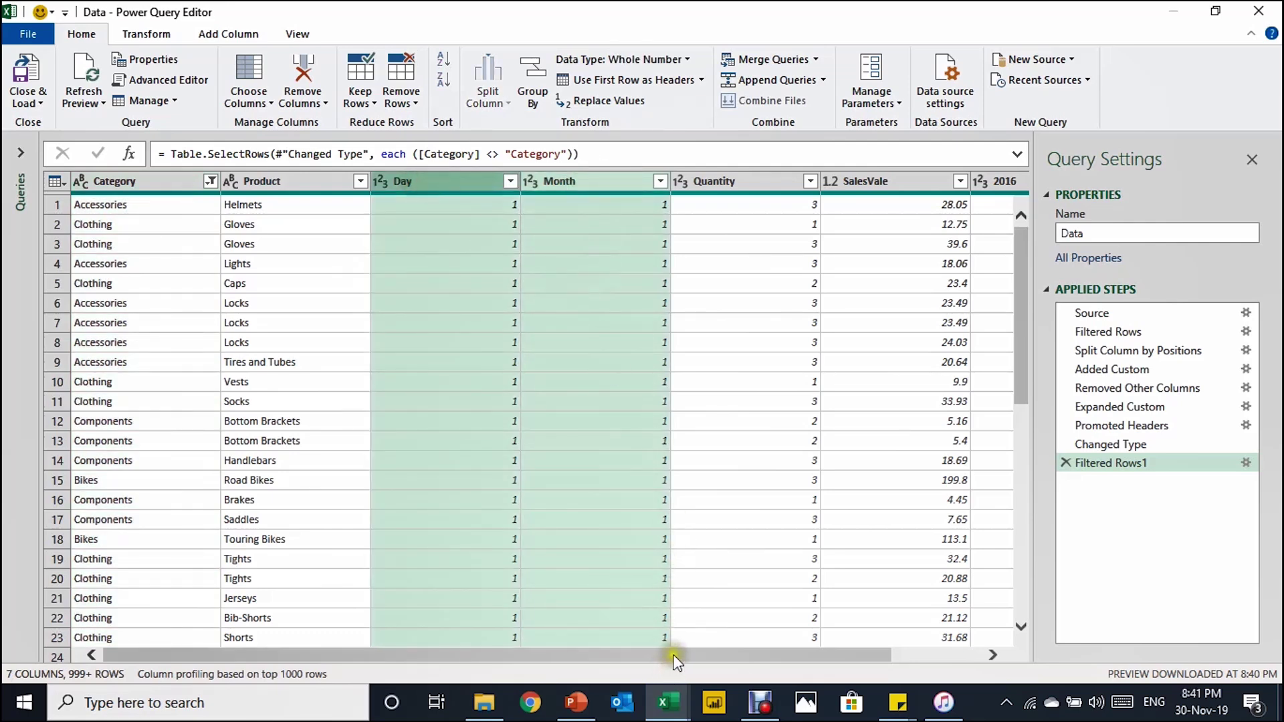
{"action": "left_click_drag", "start_coordinate": [674, 657], "coordinate": [761, 655]}
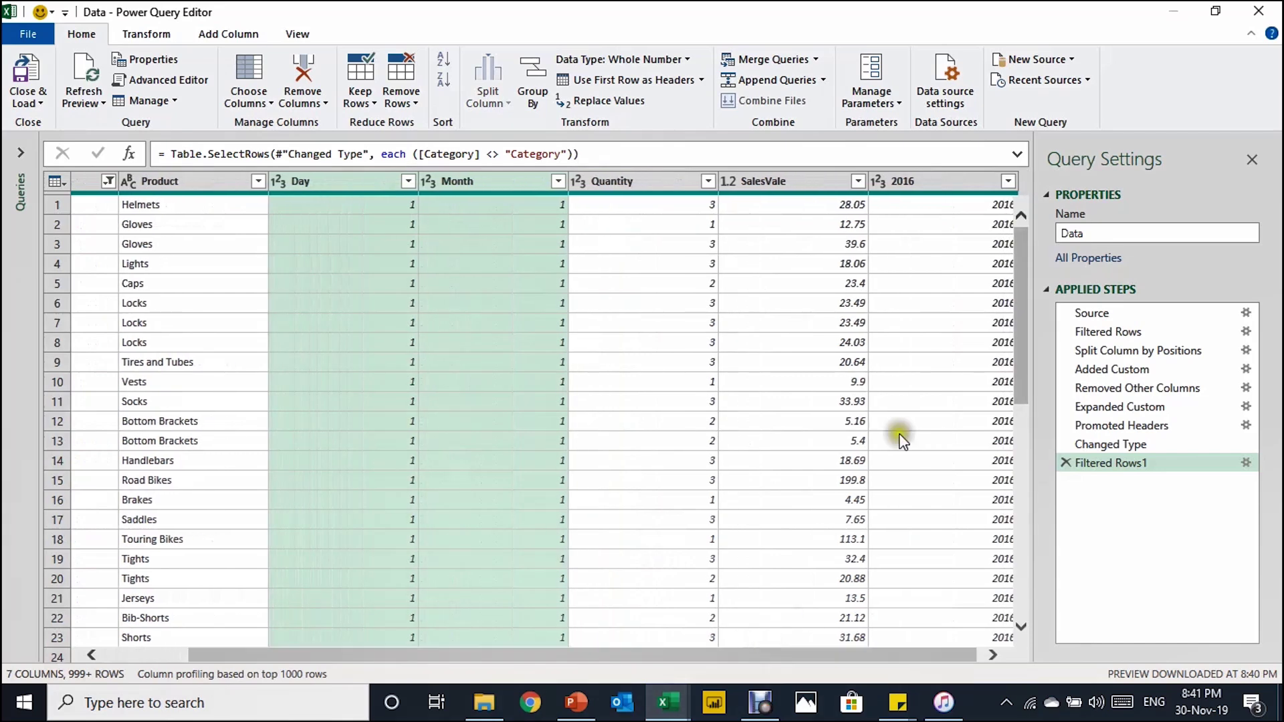
{"action": "left_click", "coordinate": [944, 179], "text": "ctrl"}
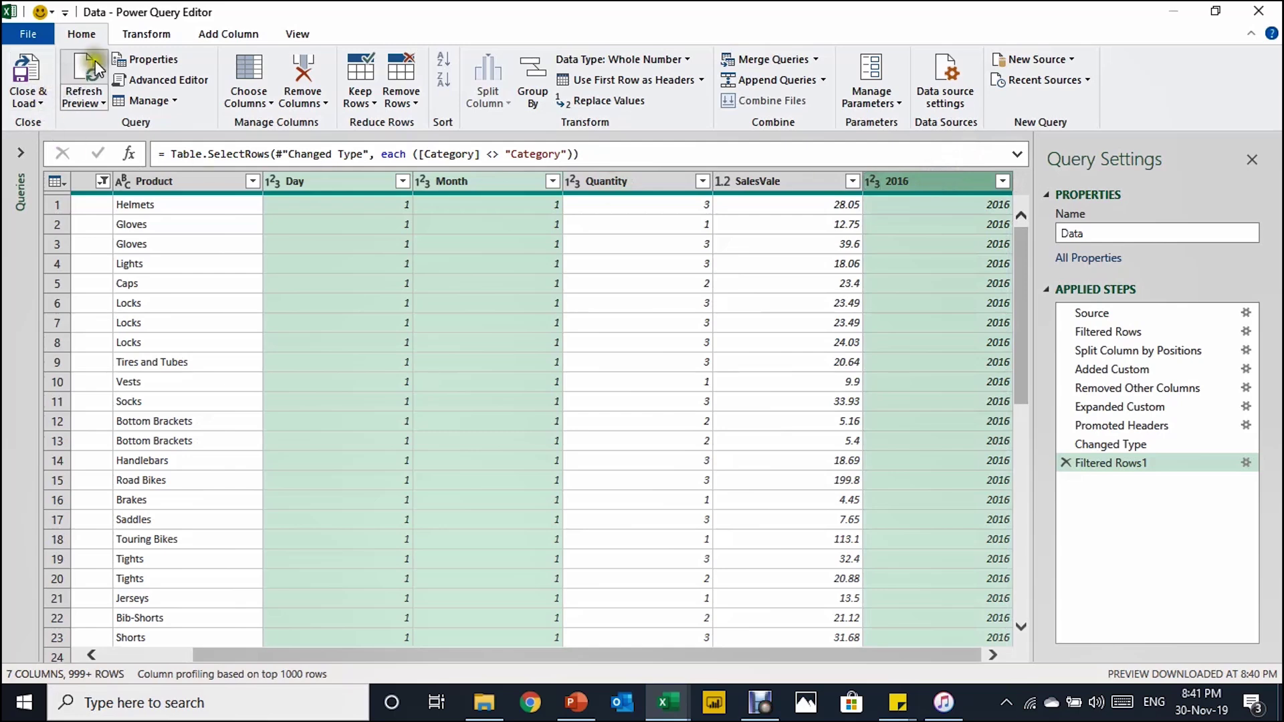
{"action": "left_click", "coordinate": [136, 35]}
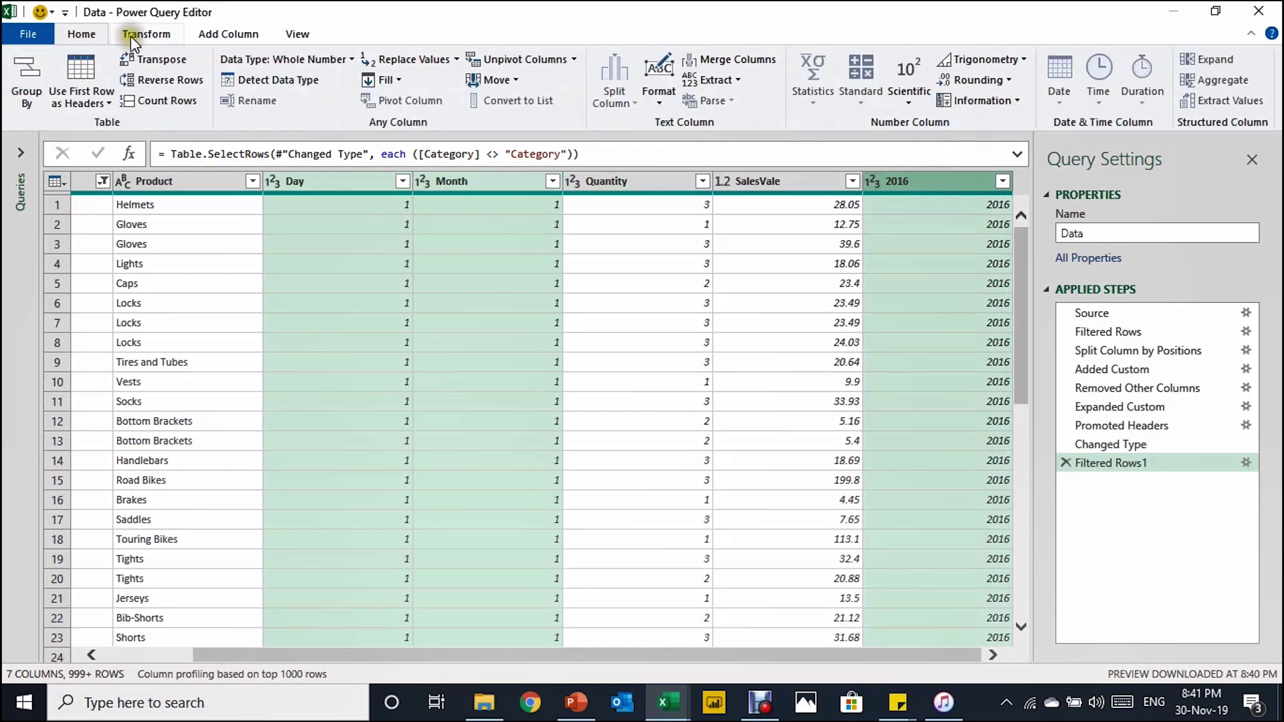
{"action": "left_click", "coordinate": [724, 58]}
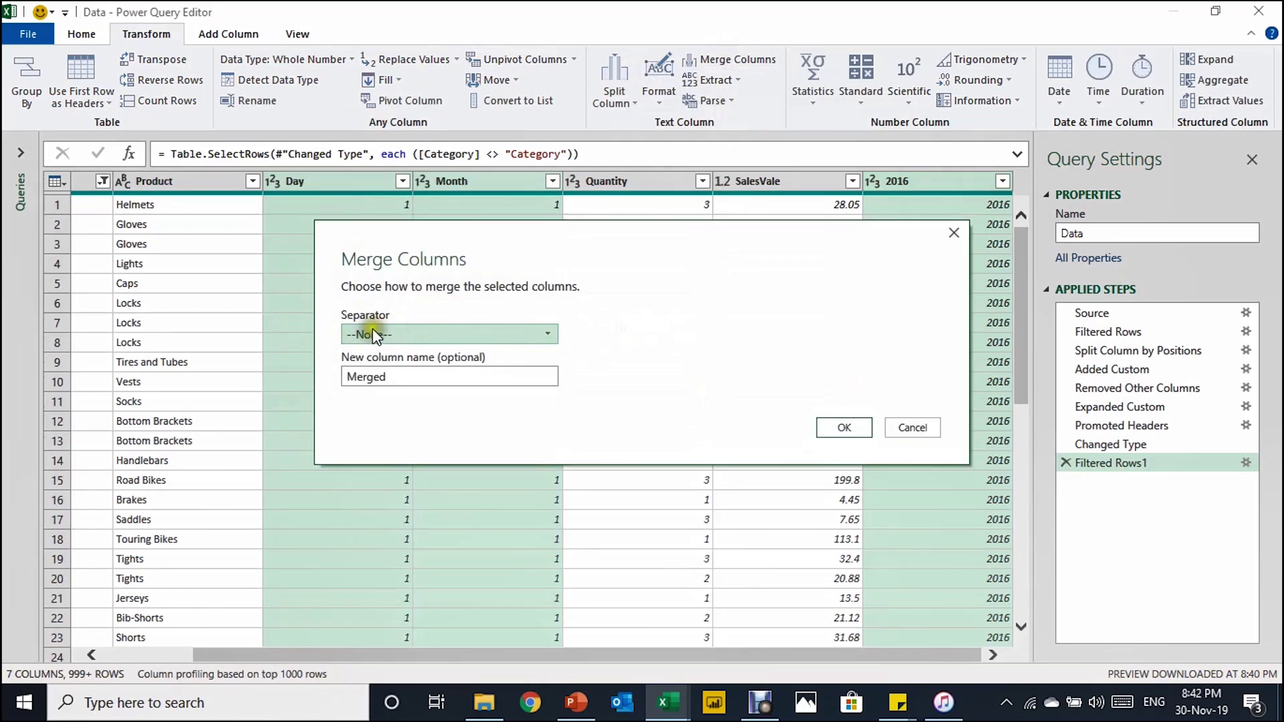
{"action": "left_click", "coordinate": [495, 334]}
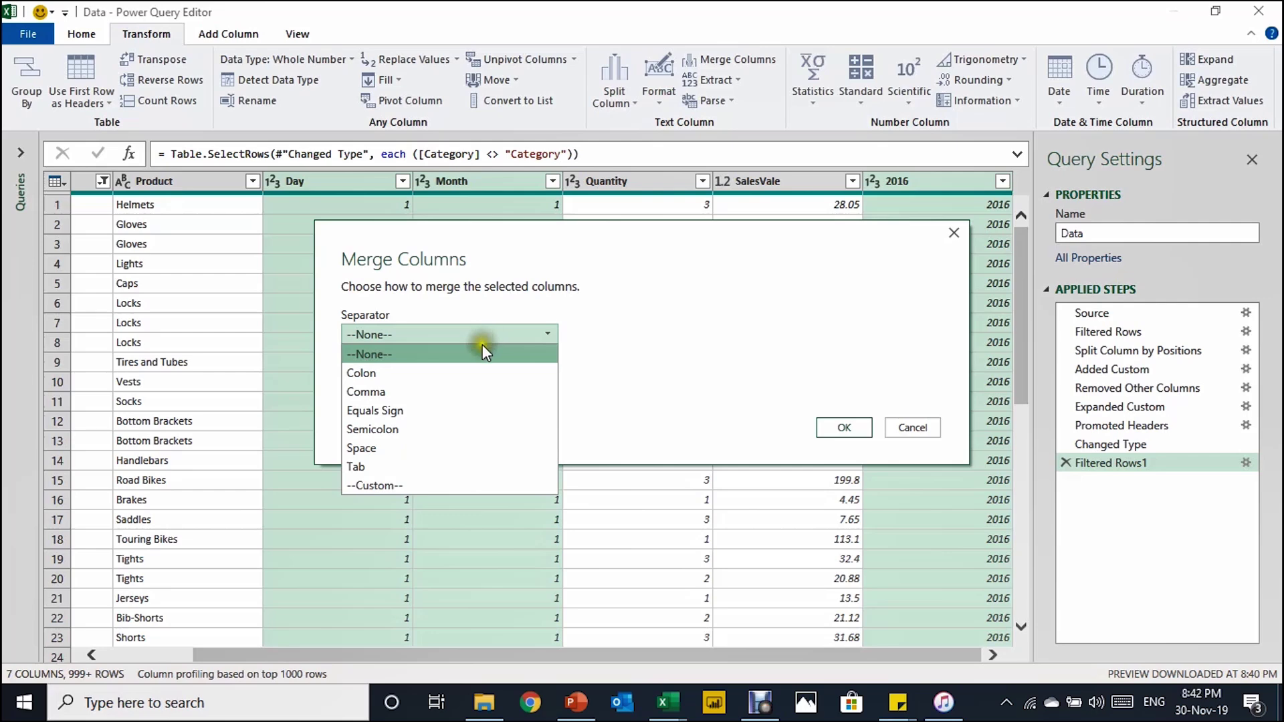
{"action": "left_click", "coordinate": [428, 485]}
{"action": "left_click", "coordinate": [386, 358]}
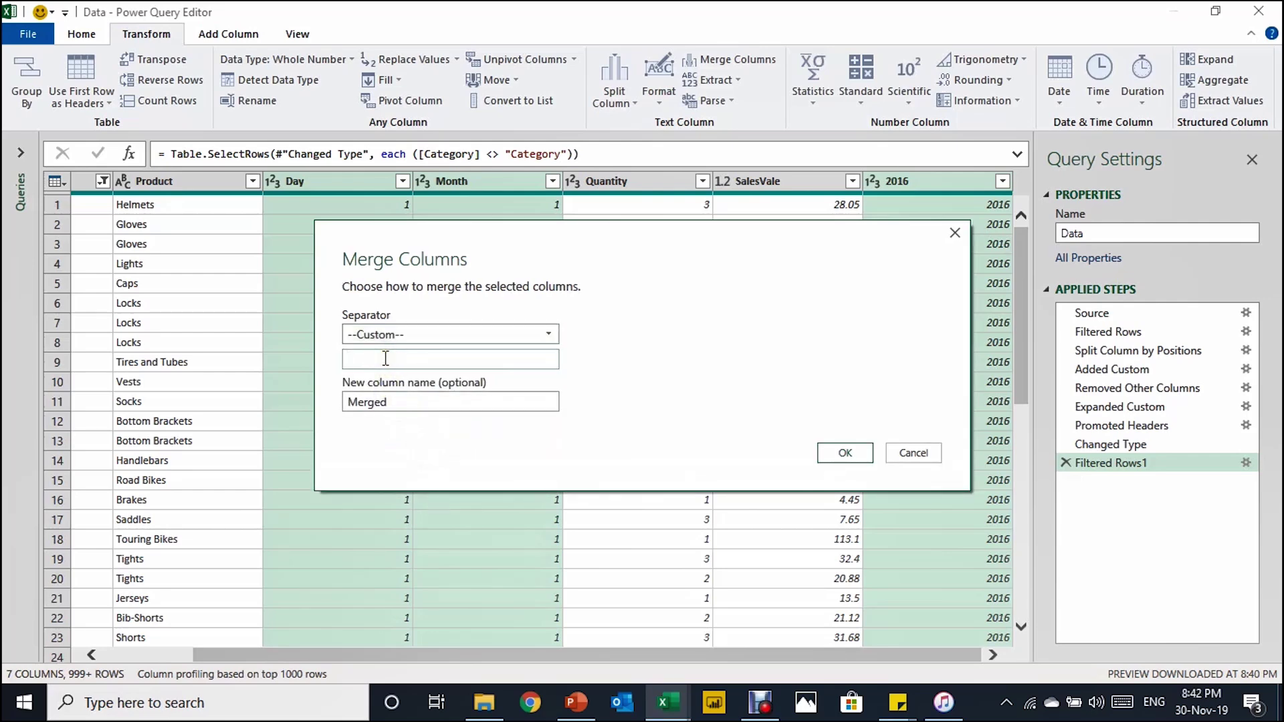
{"action": "type", "text": "-"}
{"action": "left_click_drag", "start_coordinate": [402, 402], "coordinate": [307, 393]}
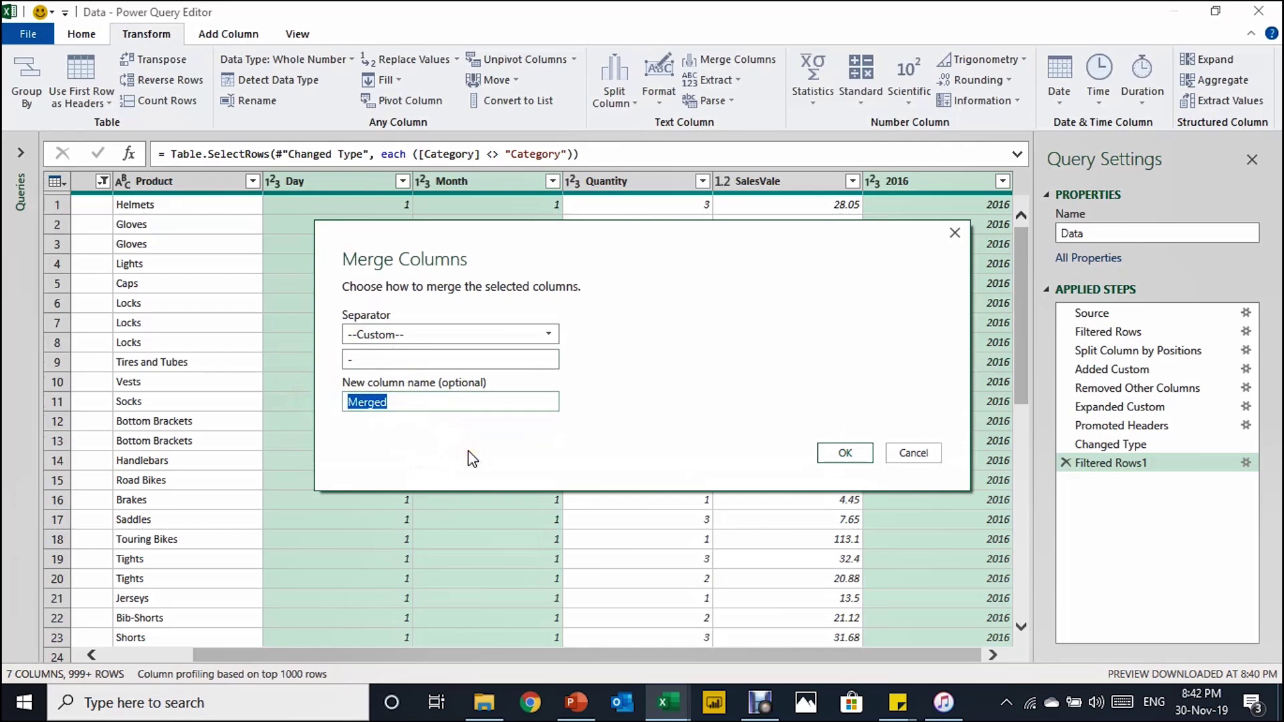
{"action": "type", "text": "Date"}
{"action": "left_click", "coordinate": [852, 456]}
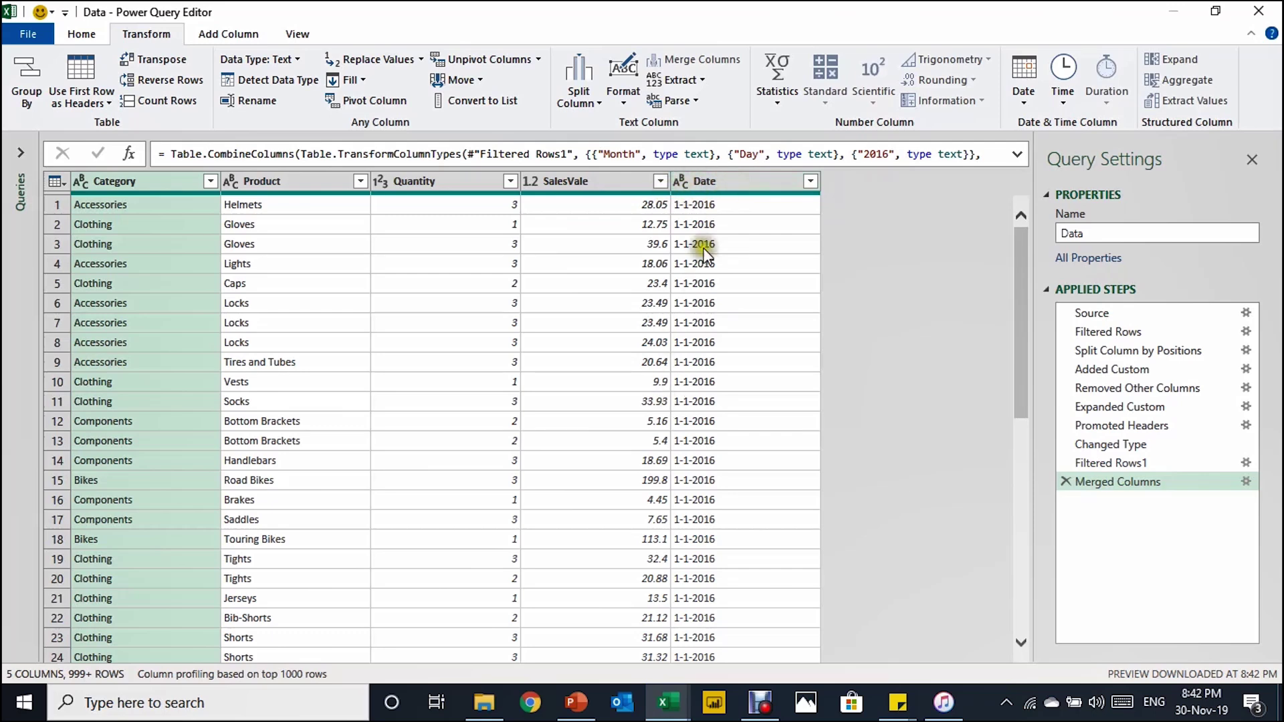
Change the data type of the merged Date column to Date
{"action": "left_click", "coordinate": [685, 186]}
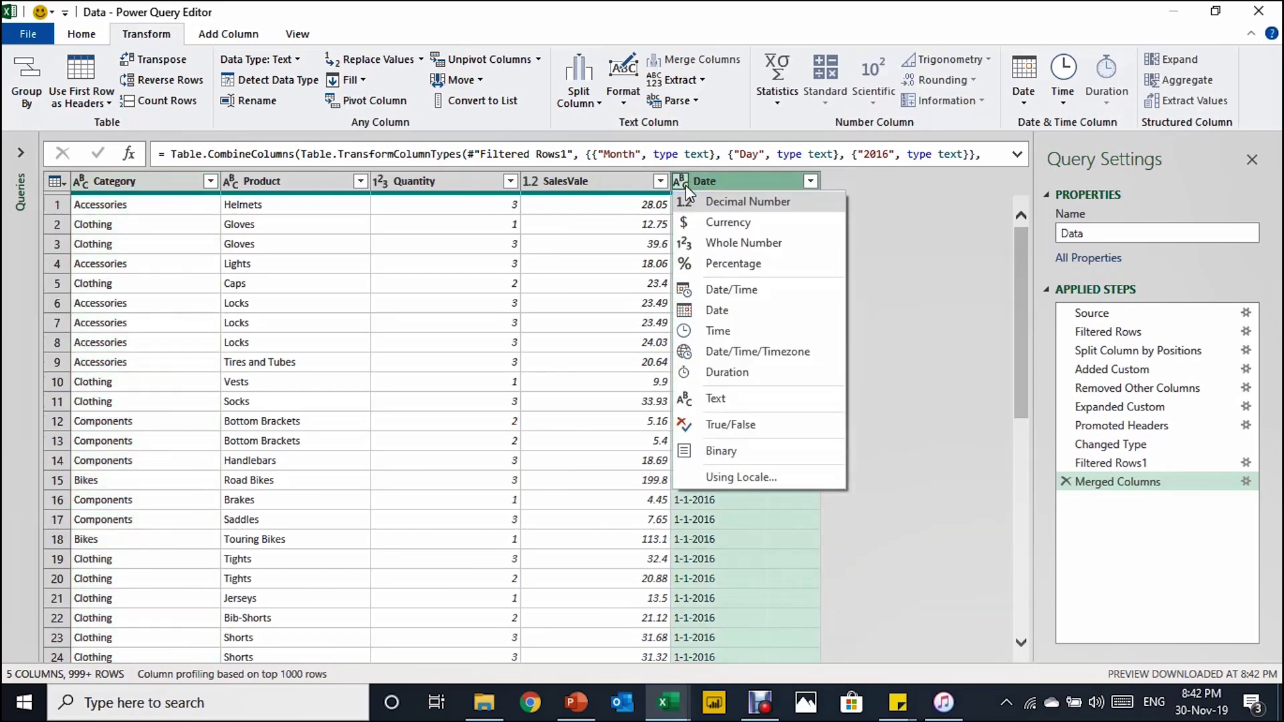
{"action": "left_click", "coordinate": [730, 305]}
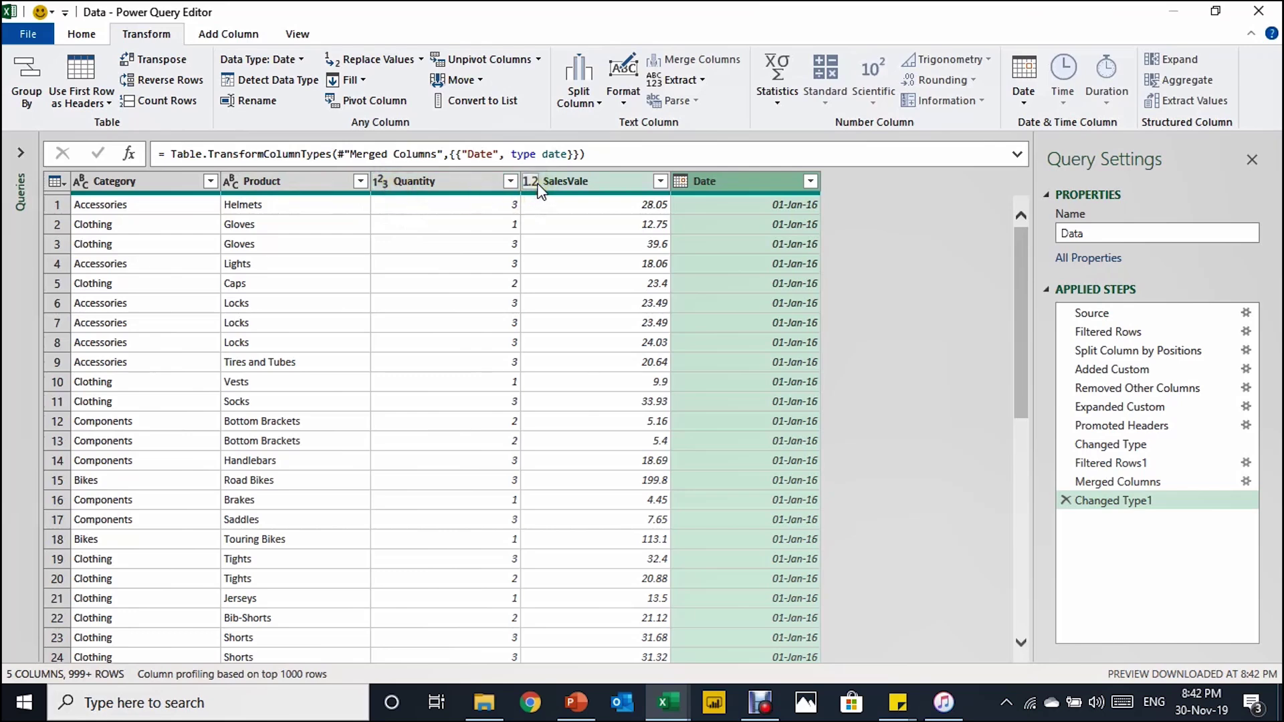
{"action": "left_click", "coordinate": [697, 175]}
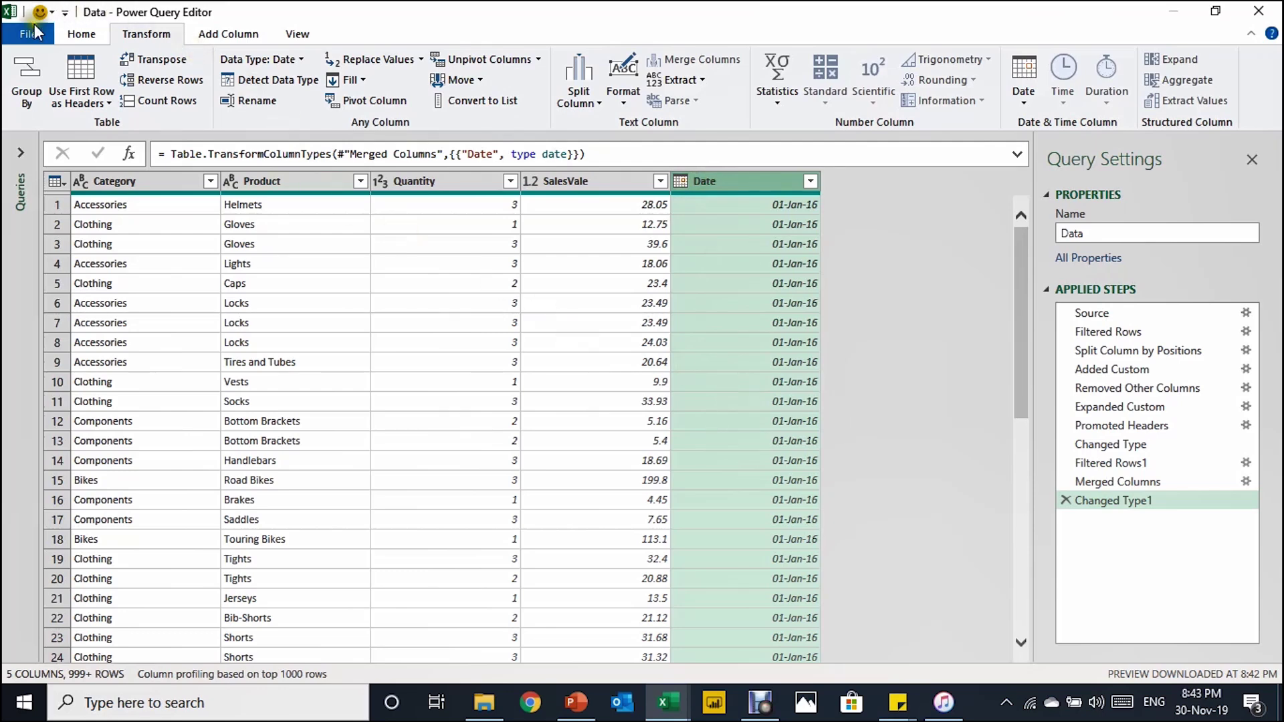
Close the query editor and load the query as a PivotTable Report in the existing worksheet at Sheet1 cell B2
{"action": "left_click", "coordinate": [80, 35]}
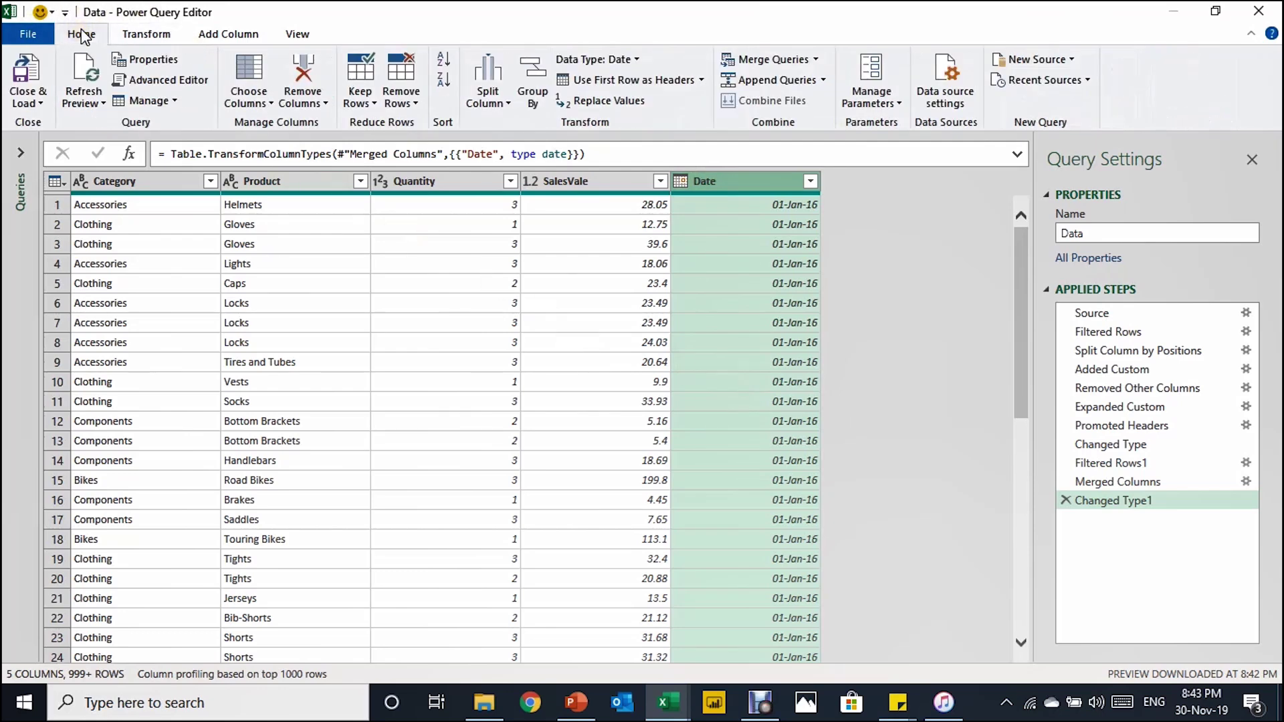
{"action": "left_click", "coordinate": [38, 111]}
{"action": "left_click", "coordinate": [44, 151]}
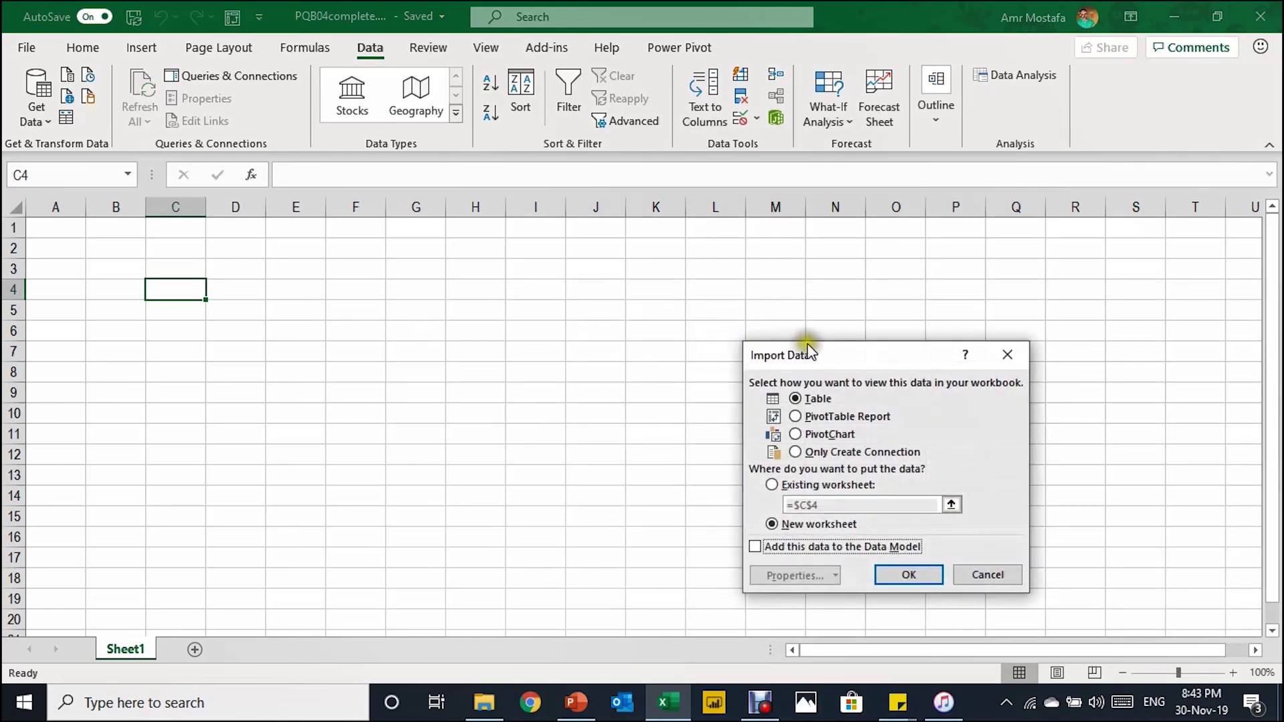
{"action": "left_click_drag", "start_coordinate": [813, 353], "coordinate": [664, 205]}
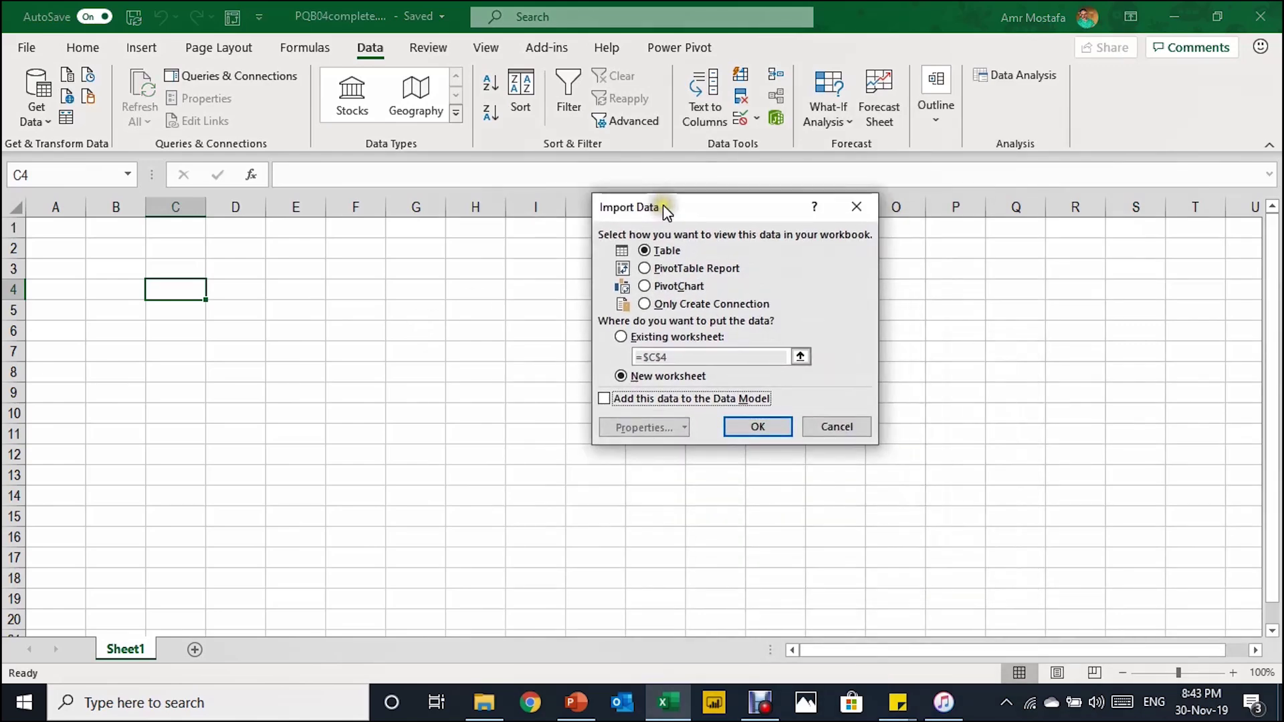
{"action": "left_click", "coordinate": [681, 272]}
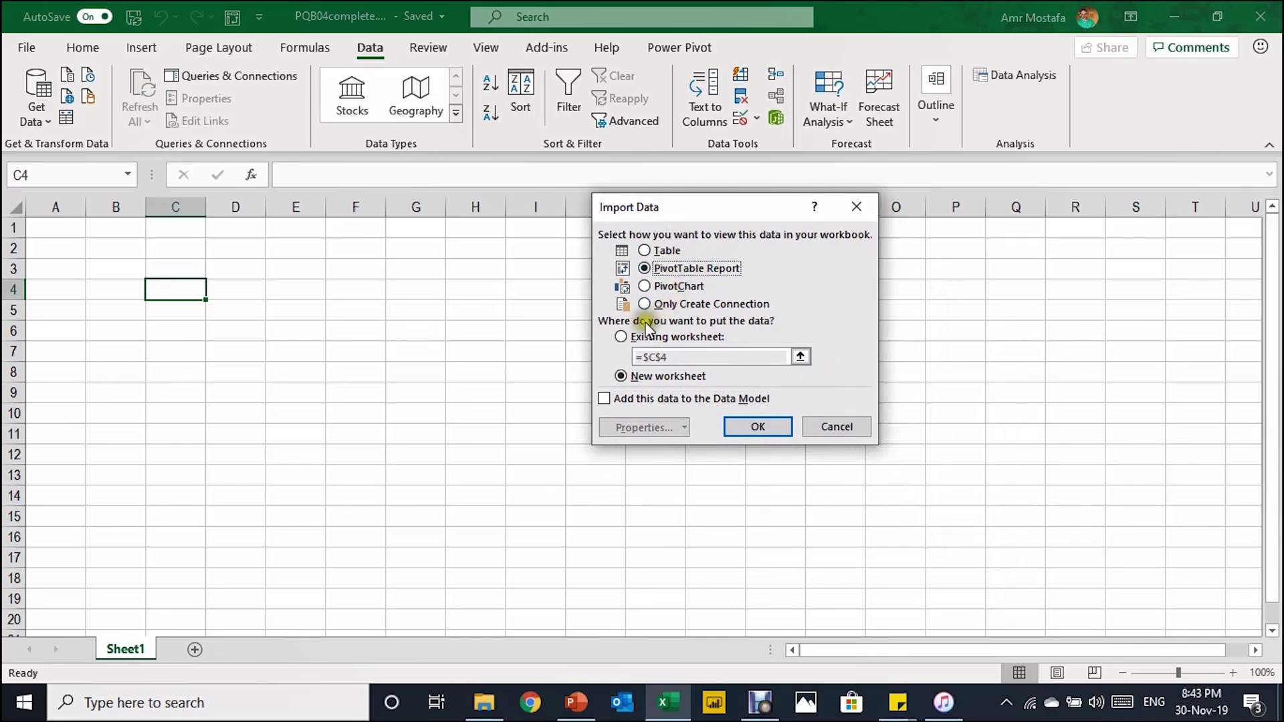
{"action": "left_click", "coordinate": [620, 337]}
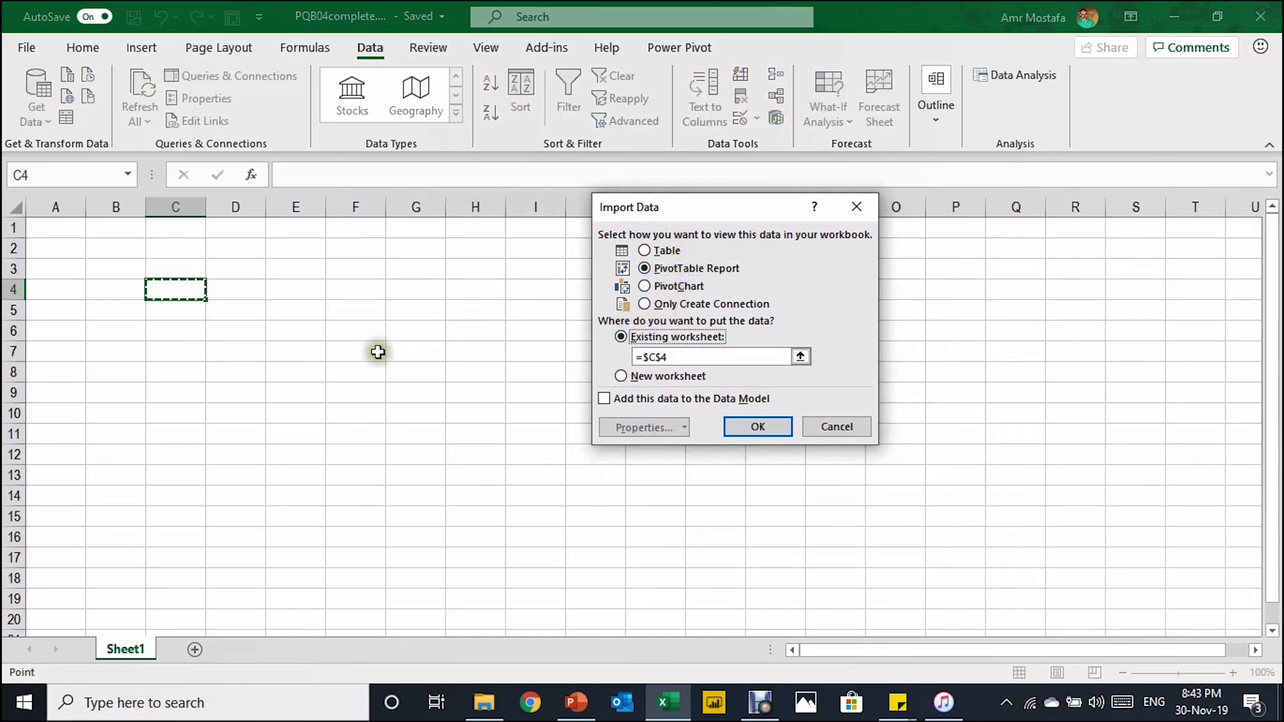
{"action": "left_click", "coordinate": [123, 254]}
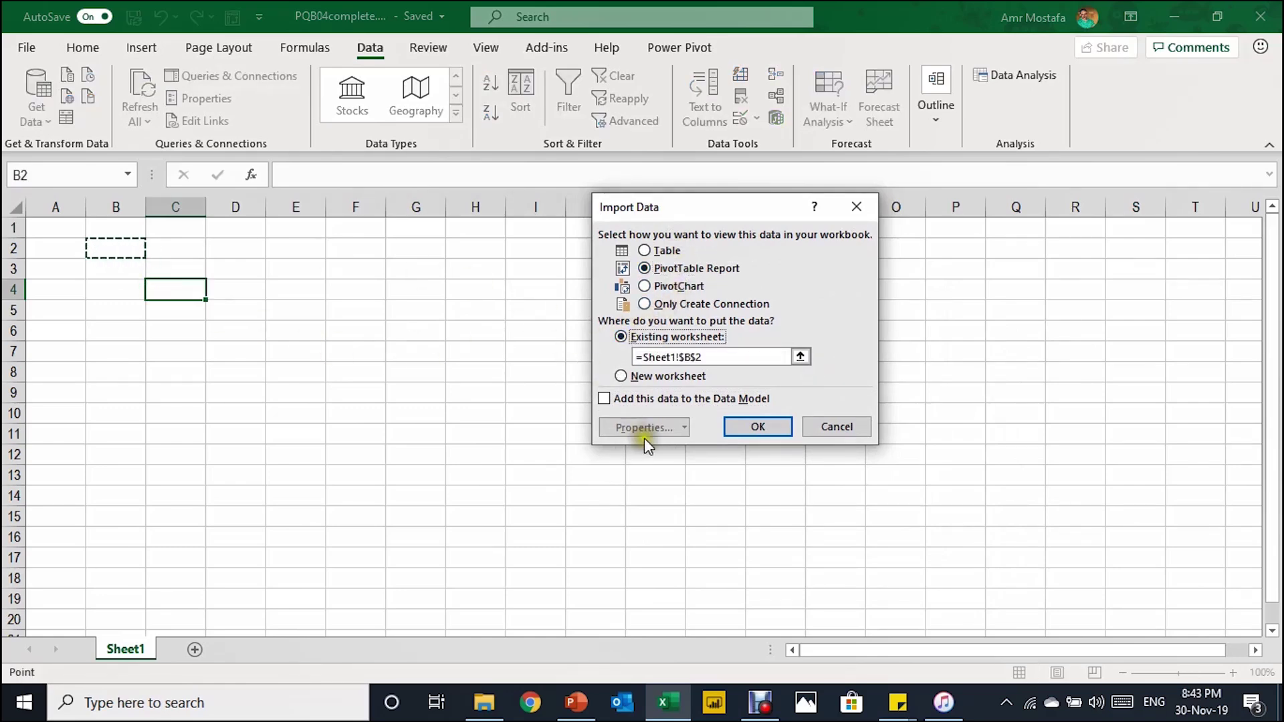
{"action": "left_click", "coordinate": [756, 425]}
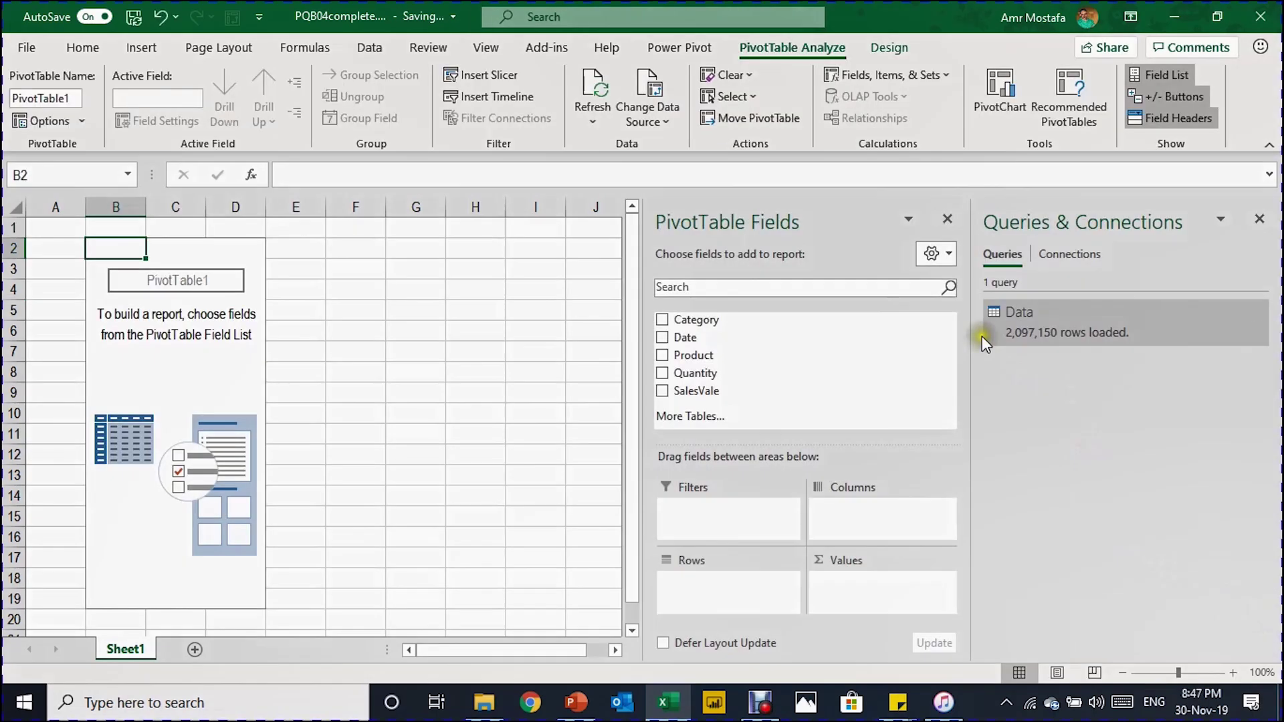
Add the Date field to the row labels of the empty PivotTable
{"action": "mouse_move", "coordinate": [1013, 337]}
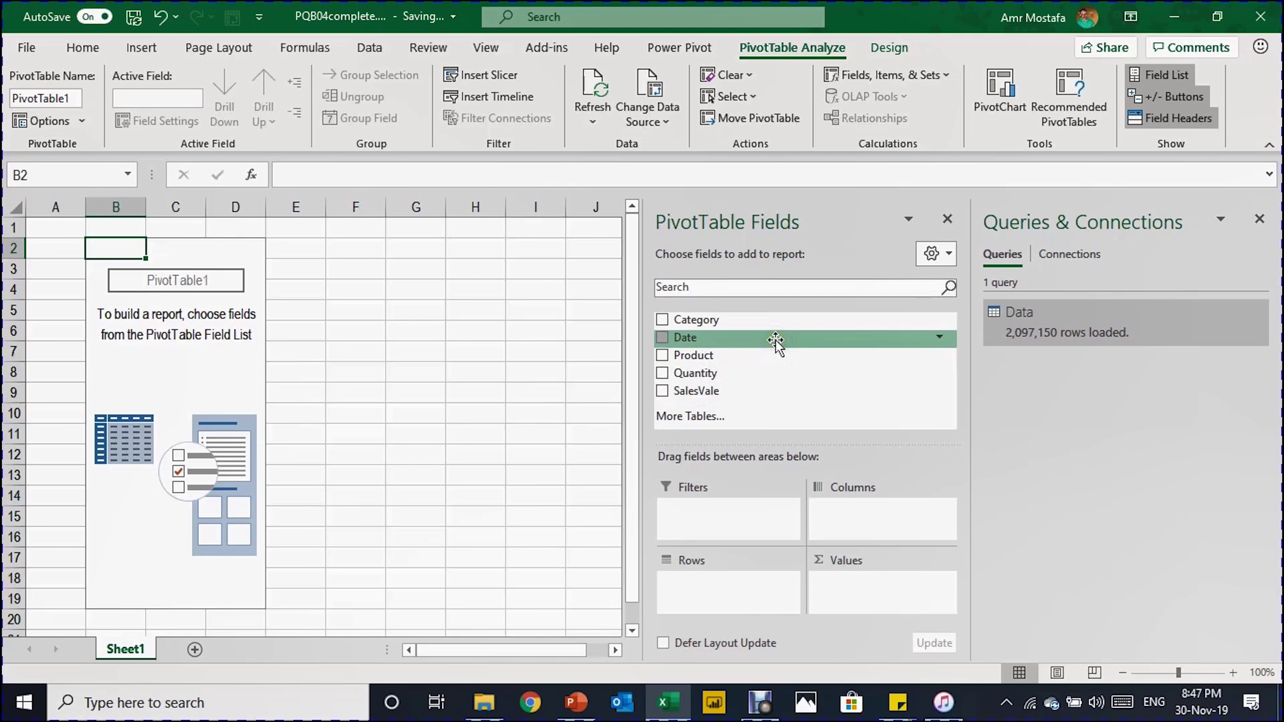
{"action": "left_click_drag", "start_coordinate": [776, 341], "coordinate": [215, 493]}
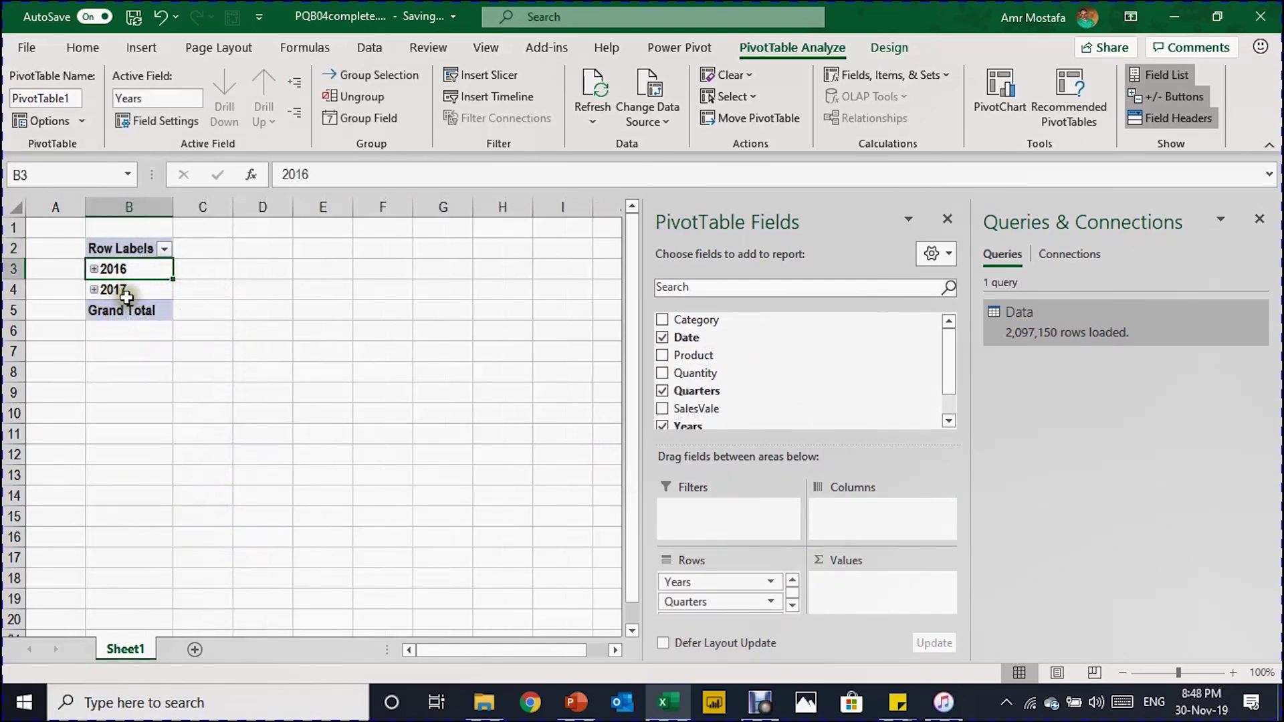
Remove the Date and Quarters fields from the PivotTable rows and move the Years field to the columns
{"action": "left_click", "coordinate": [792, 602]}
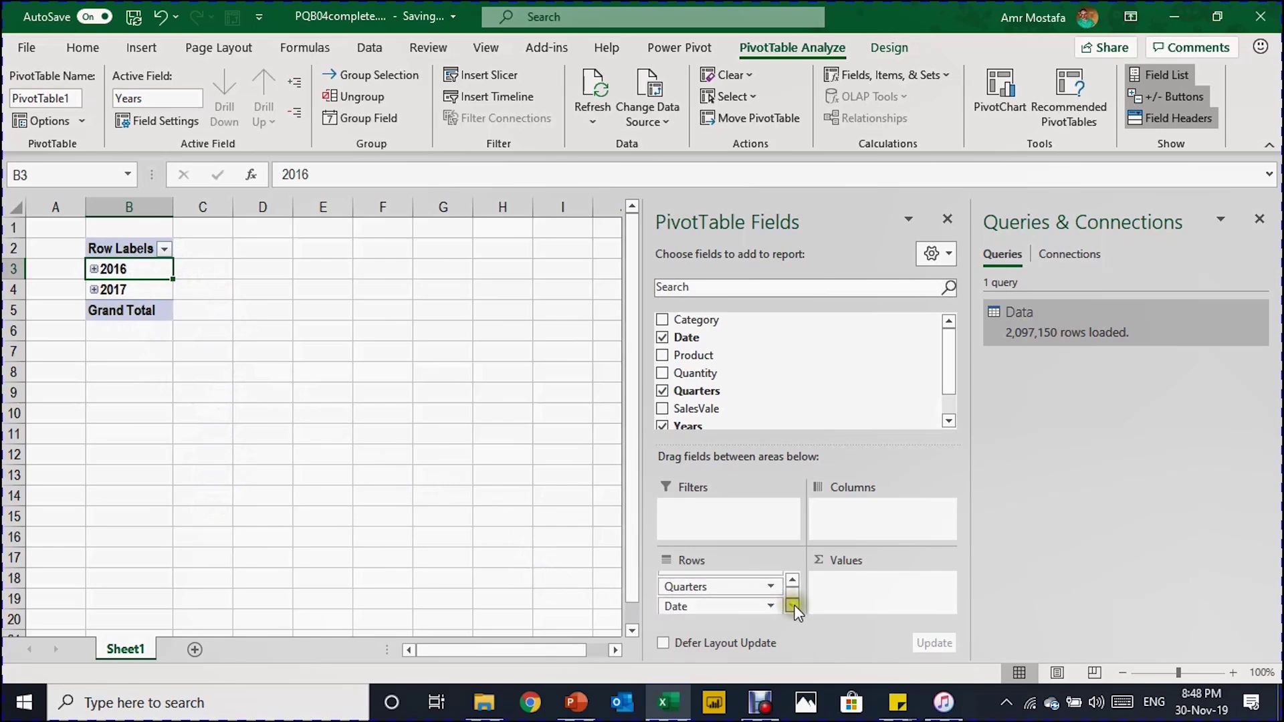
{"action": "left_click", "coordinate": [792, 581]}
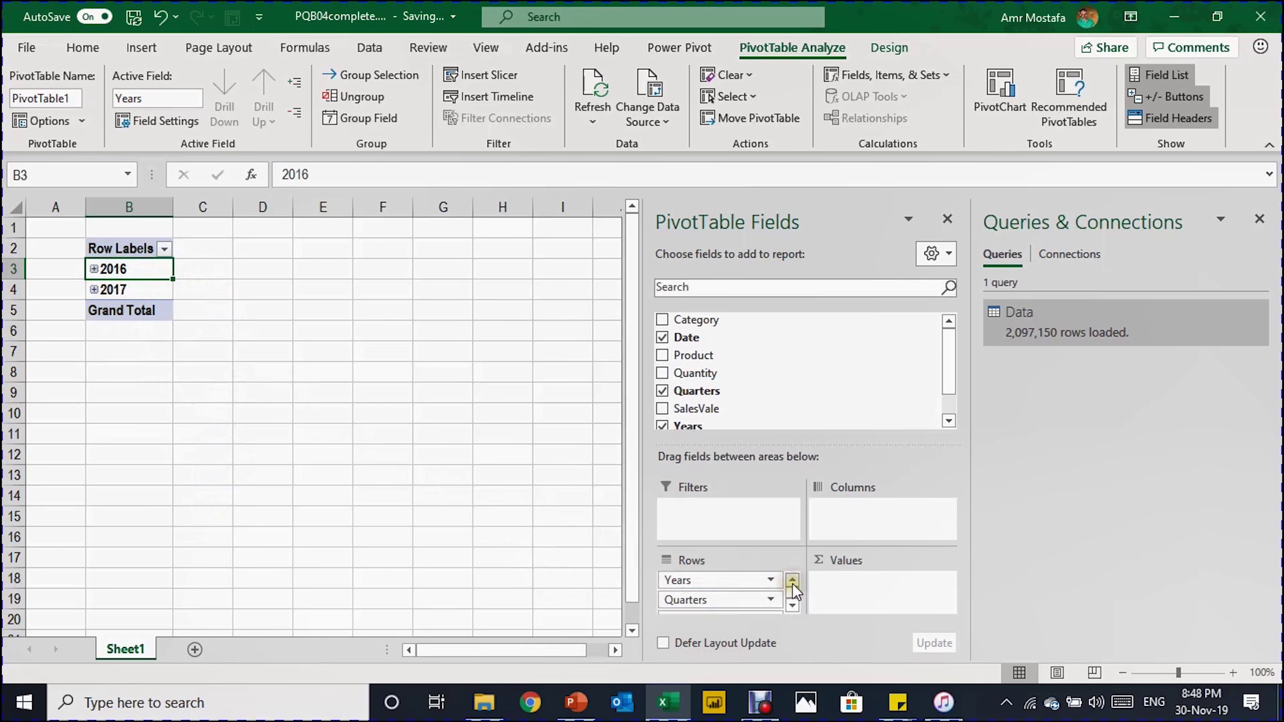
{"action": "left_click_drag", "start_coordinate": [783, 608], "coordinate": [587, 483]}
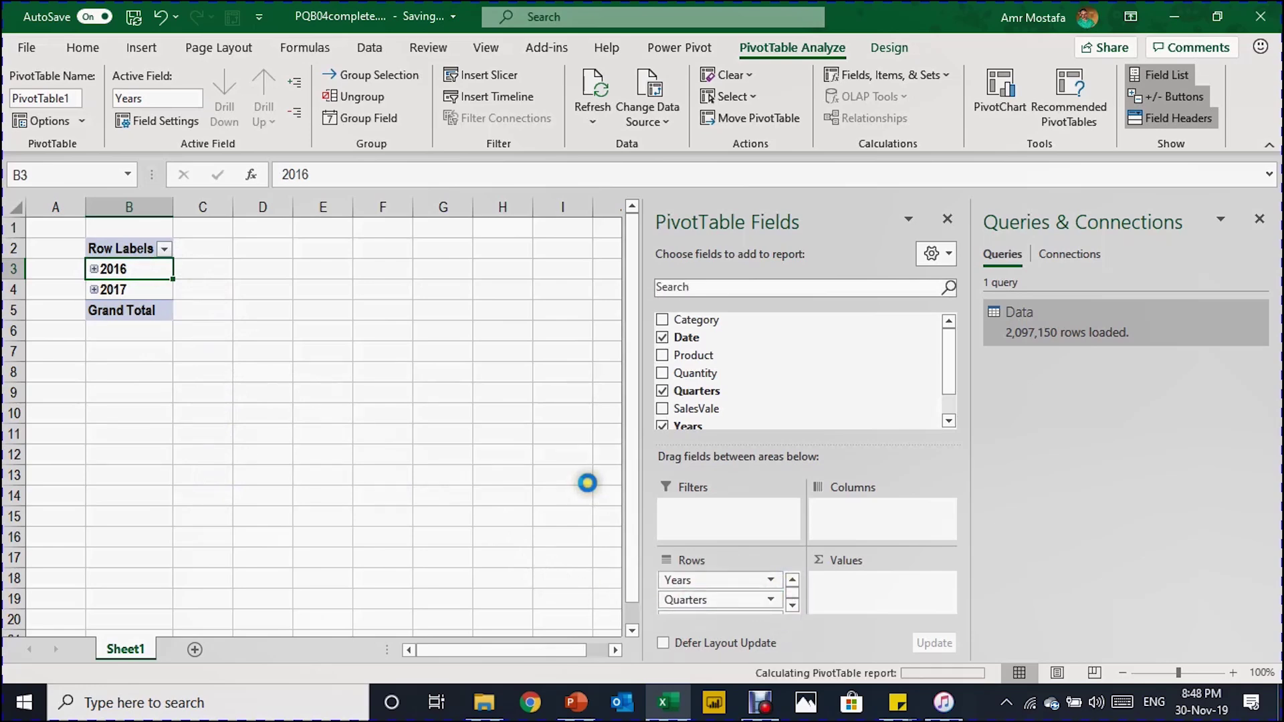
{"action": "left_click_drag", "start_coordinate": [688, 601], "coordinate": [565, 529]}
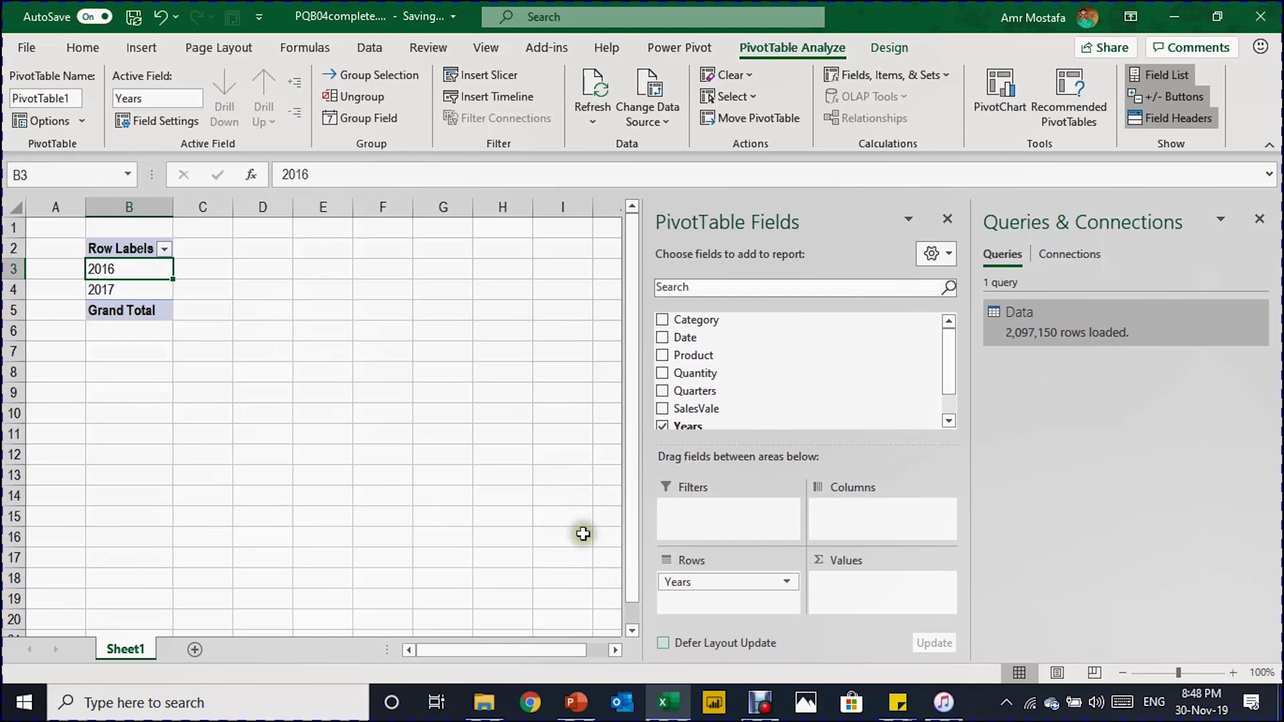
{"action": "left_click_drag", "start_coordinate": [679, 582], "coordinate": [907, 504]}
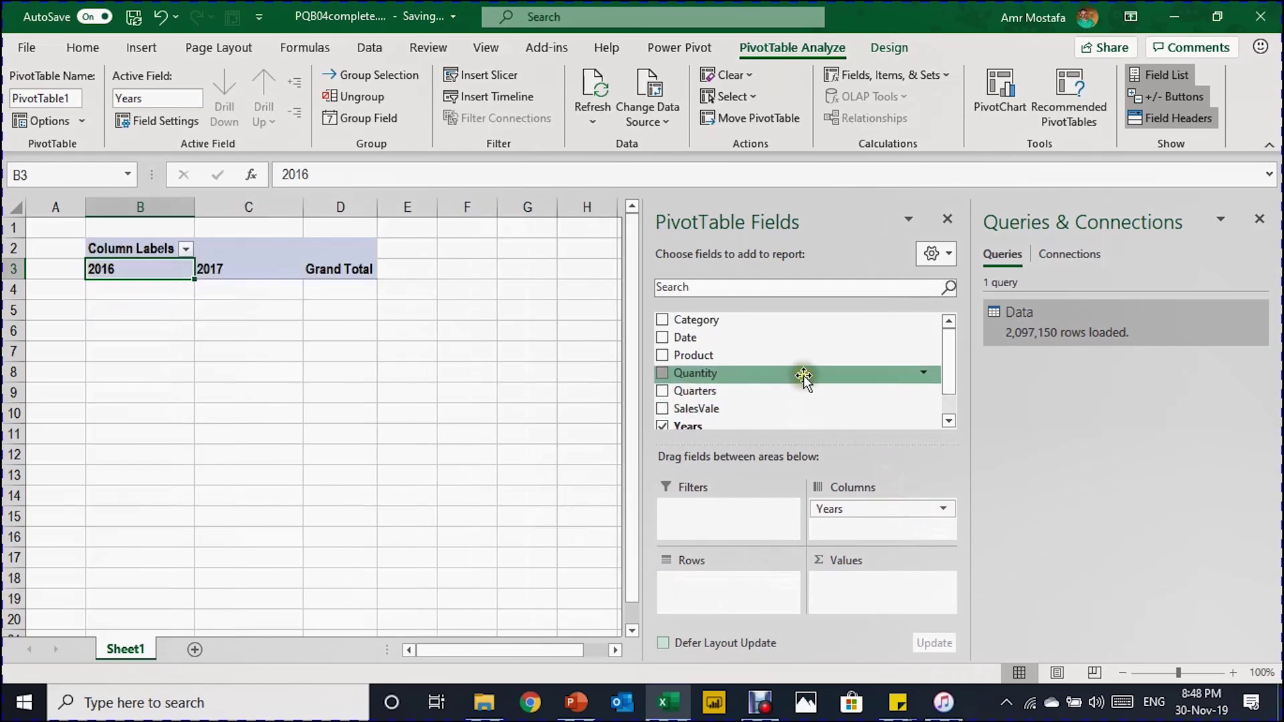
Add SalesVale to the PivotTable values and format it as $ currency with 0 decimal places
{"action": "left_click_drag", "start_coordinate": [784, 405], "coordinate": [872, 599]}
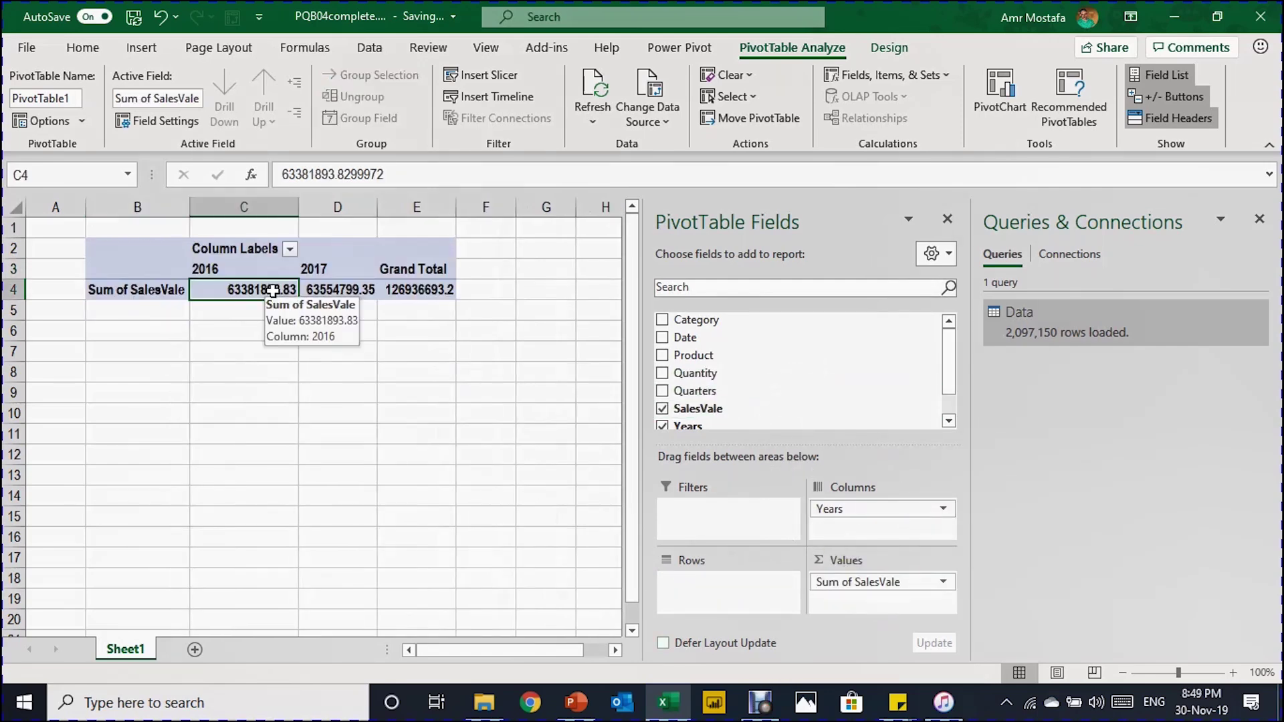
{"action": "right_click", "coordinate": [273, 290]}
{"action": "left_click", "coordinate": [321, 356]}
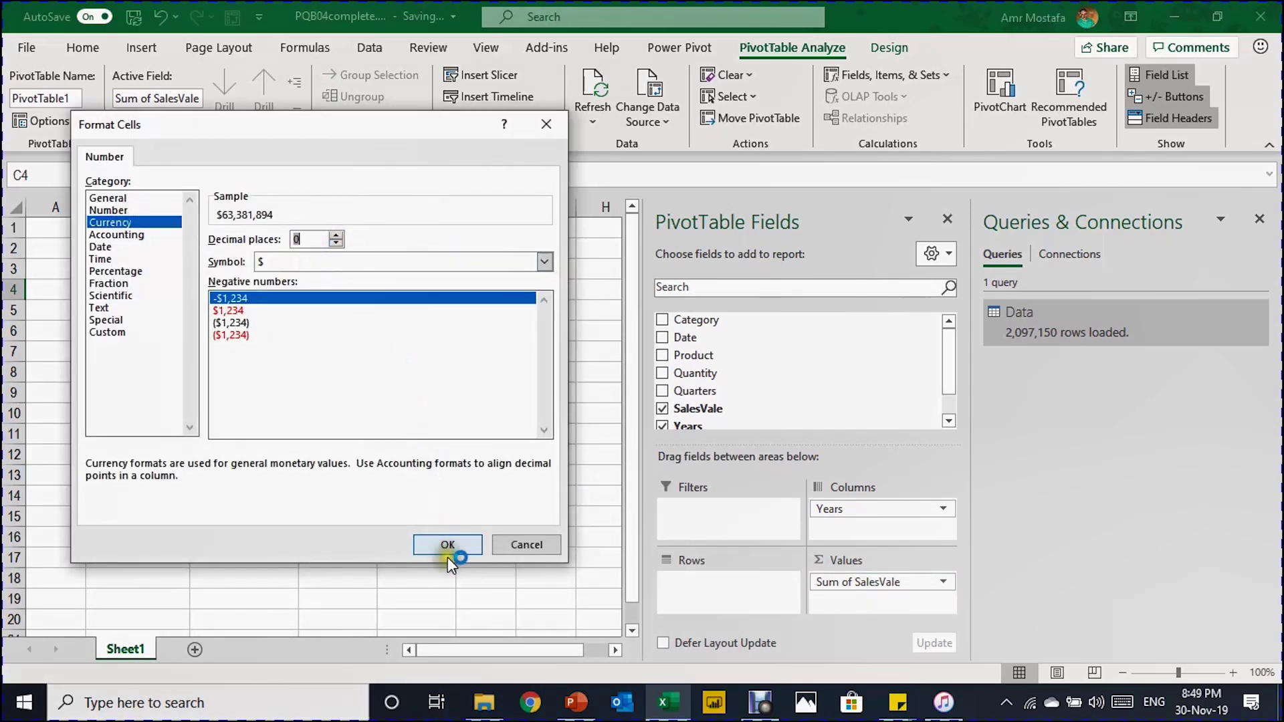
{"action": "left_click", "coordinate": [448, 546]}
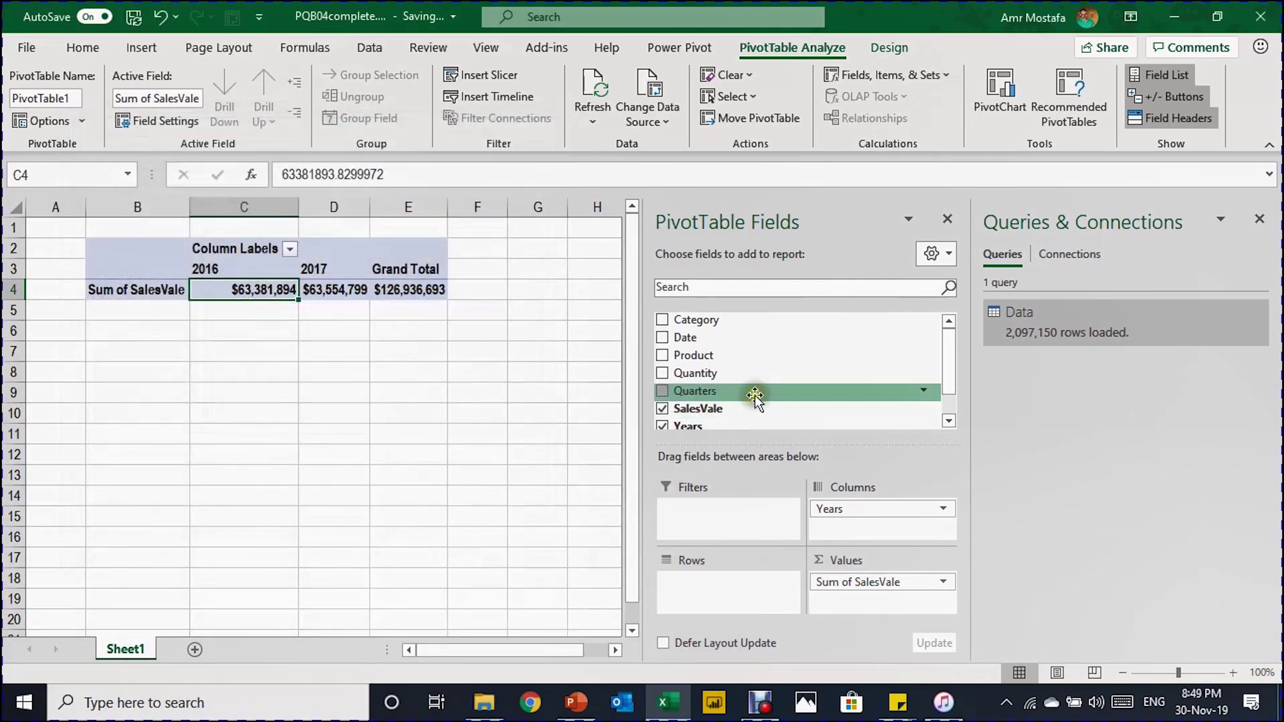
Add Product to the PivotTable rows and place Category above it, then look over the report
{"action": "left_click_drag", "start_coordinate": [760, 358], "coordinate": [732, 582]}
{"action": "left_click_drag", "start_coordinate": [723, 321], "coordinate": [719, 577]}
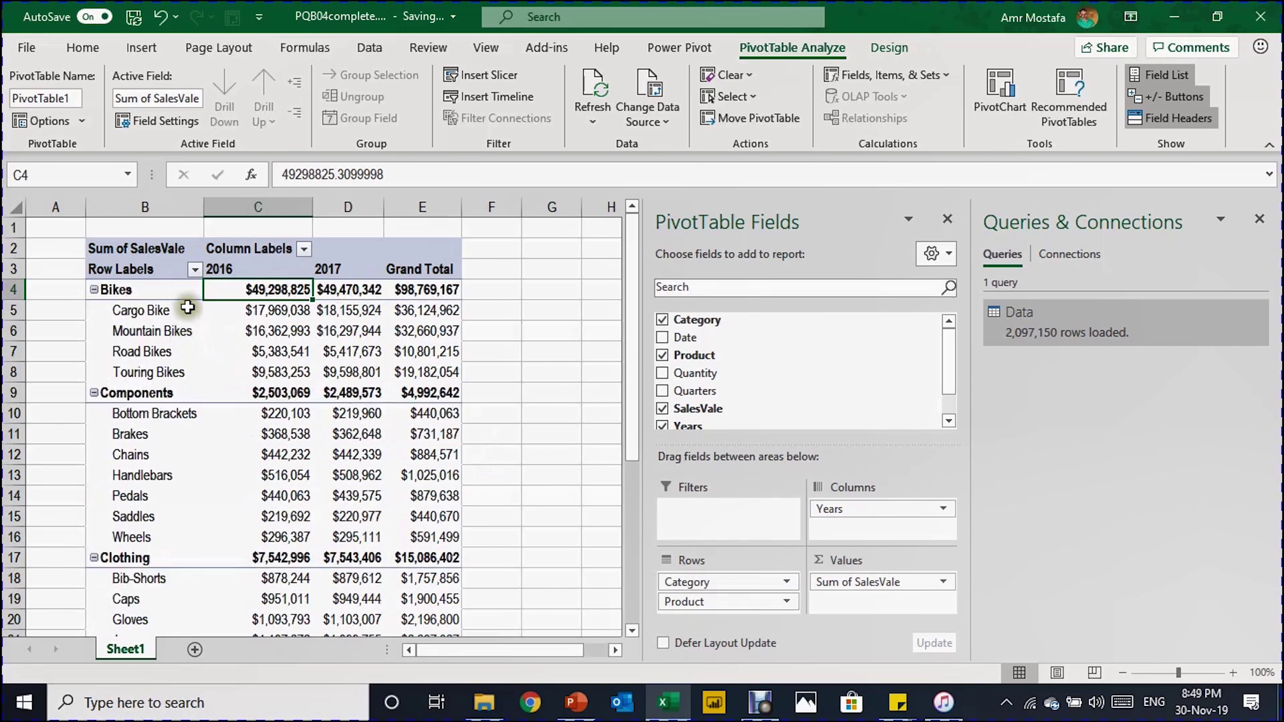
{"action": "scroll", "coordinate": [199, 420], "scroll_direction": "down", "scroll_amount": 3}
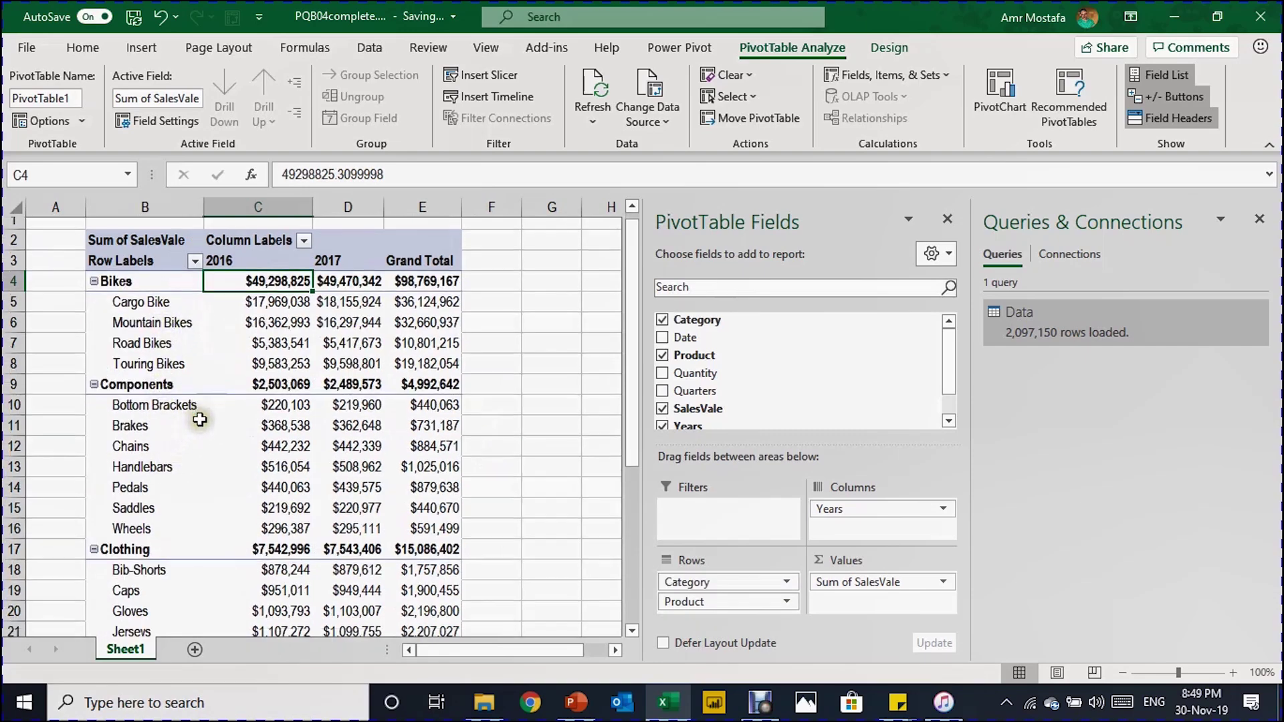
{"action": "scroll", "coordinate": [199, 419], "scroll_direction": "down", "scroll_amount": 3}
{"action": "scroll", "coordinate": [199, 419], "scroll_direction": "up", "scroll_amount": 6}
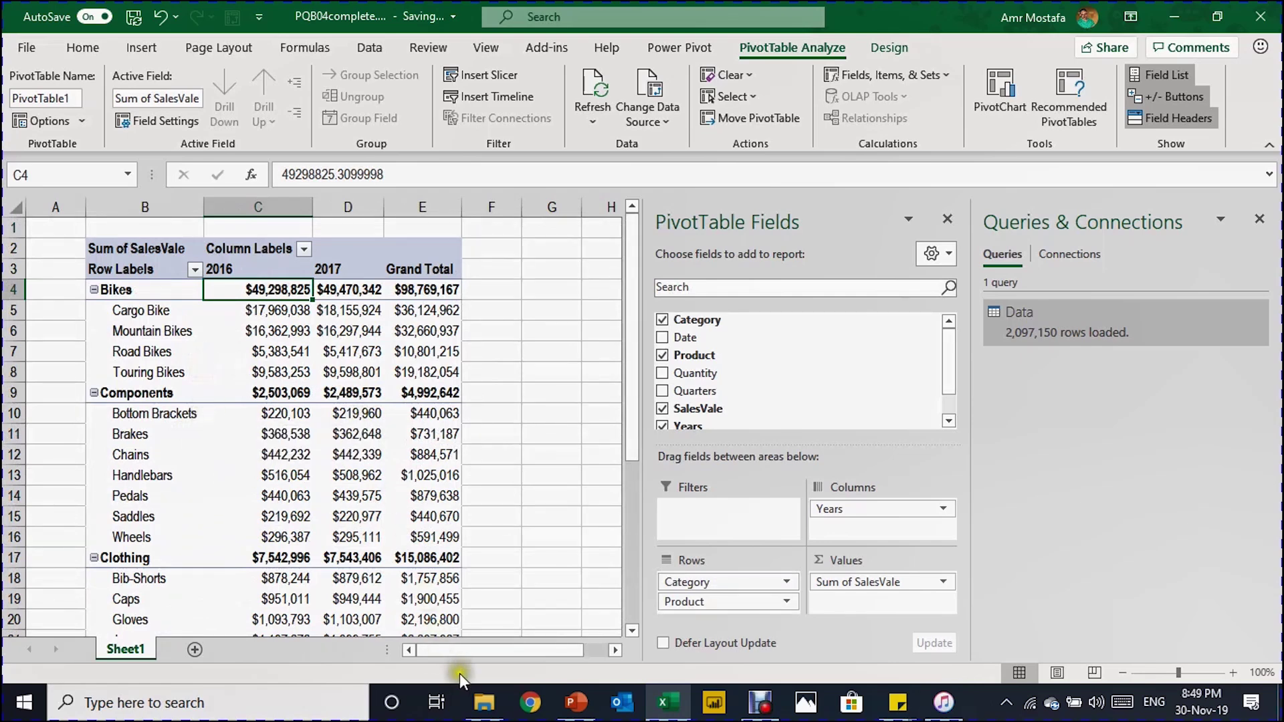
Switch to File Explorer and place SalesT2018.csv from the PQB04 folder into its Data subfolder
{"action": "mouse_move", "coordinate": [487, 713]}
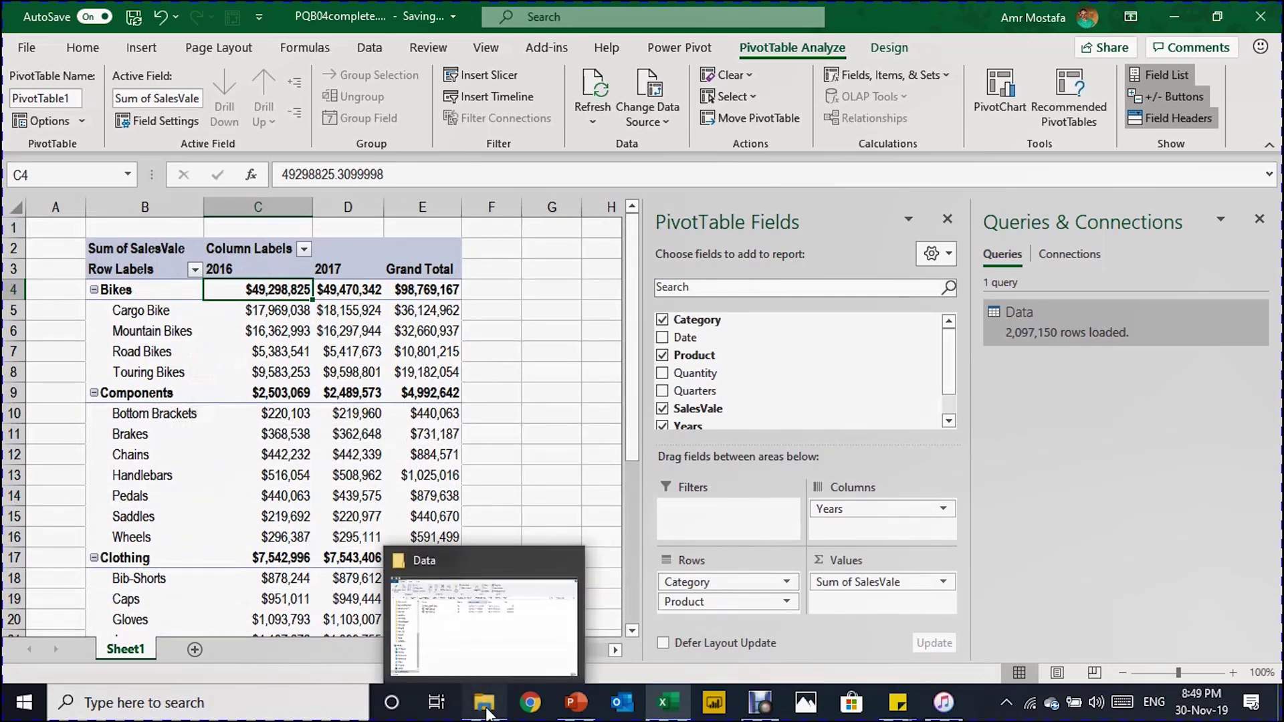
{"action": "left_click", "coordinate": [492, 630]}
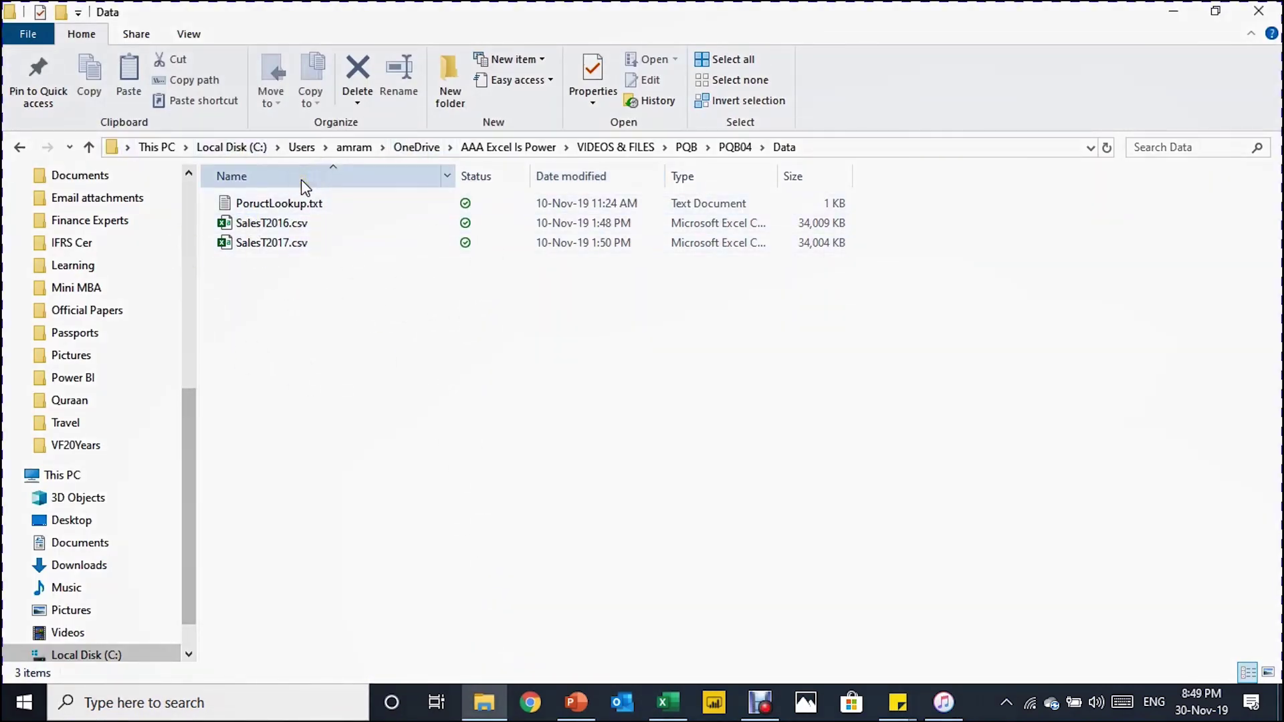
{"action": "left_click", "coordinate": [89, 148]}
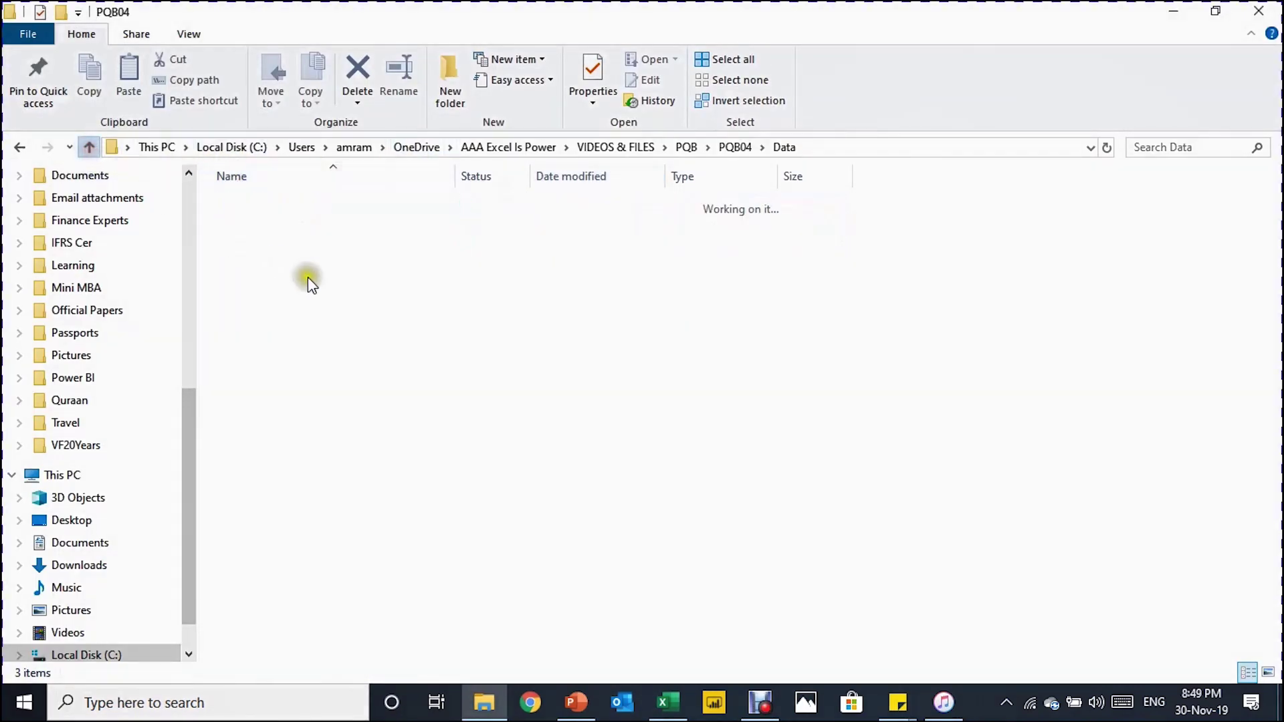
{"action": "left_click", "coordinate": [266, 362]}
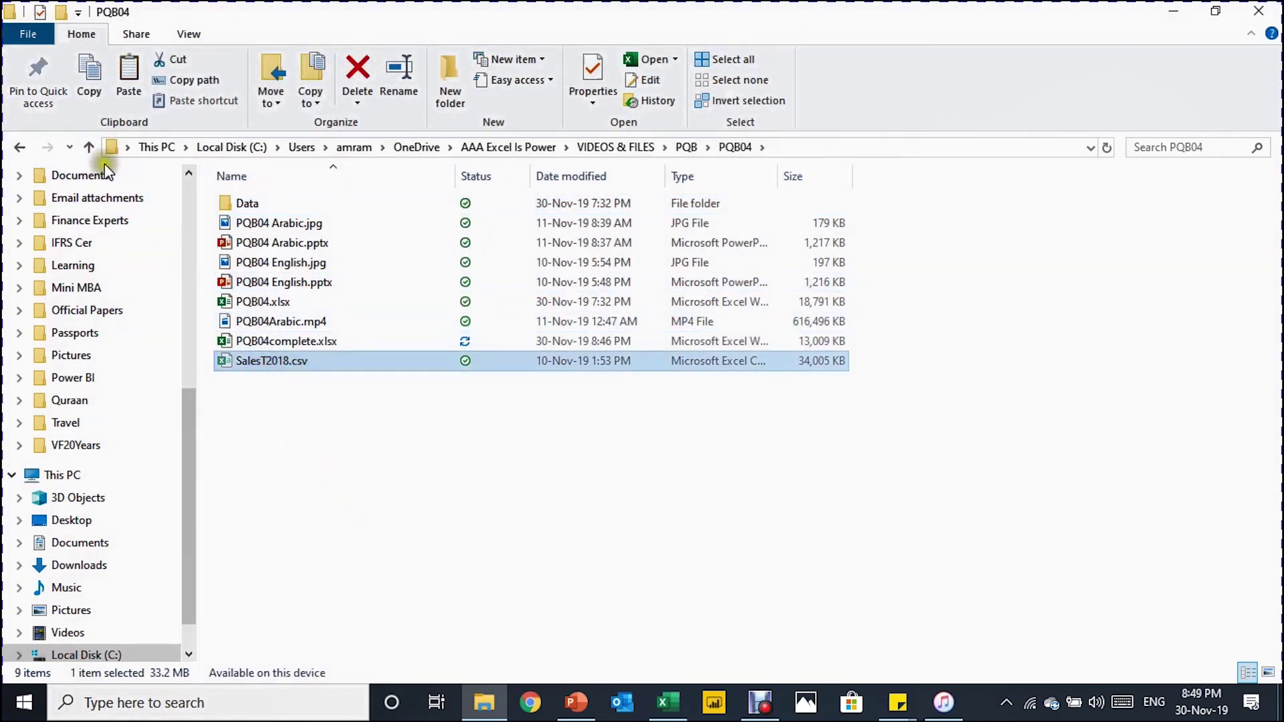
{"action": "left_click", "coordinate": [19, 148]}
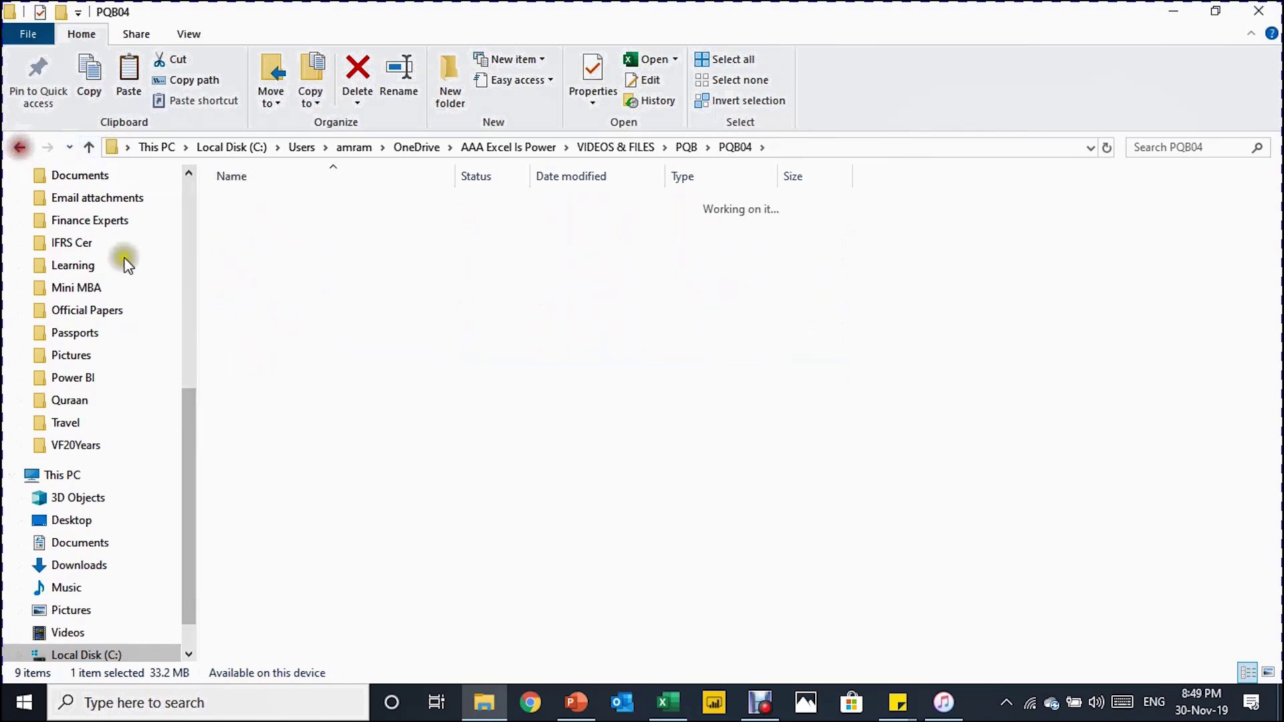
{"action": "key", "text": "ctrl+v"}
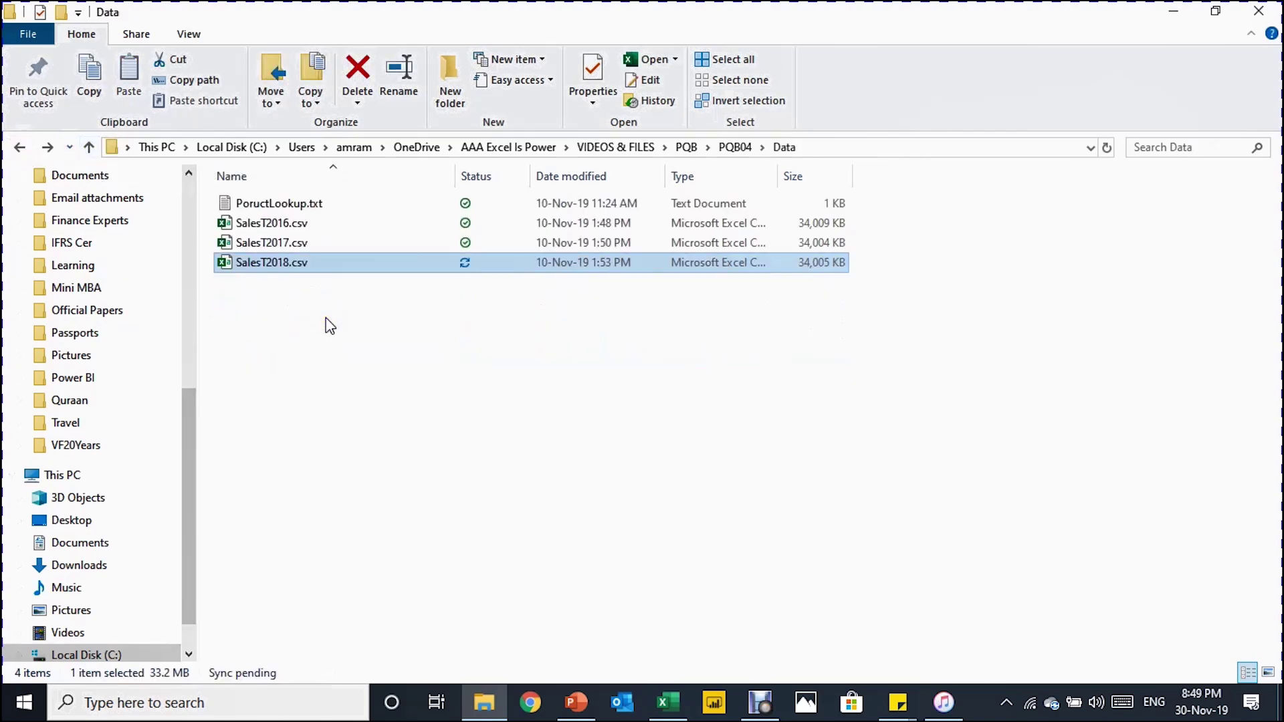
Return to the Excel workbook and refresh all its data connections to load the files in the Data folder
{"action": "left_click", "coordinate": [668, 702]}
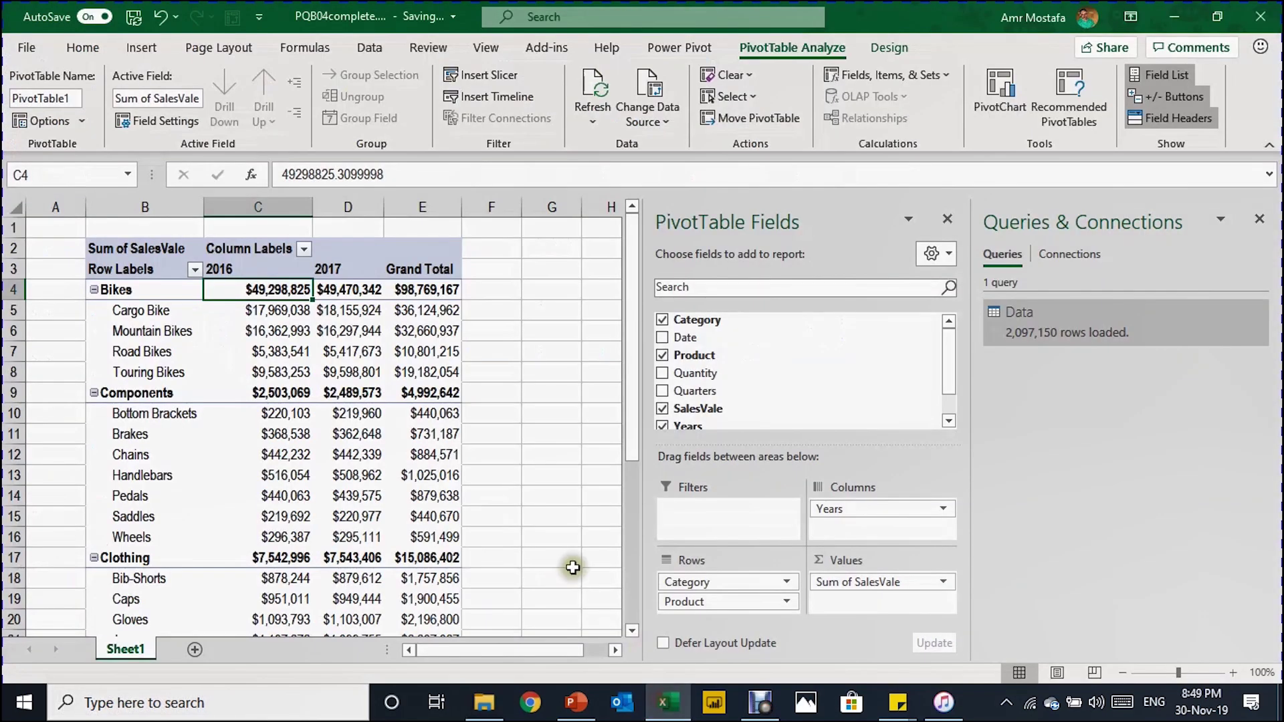
{"action": "left_click", "coordinate": [295, 350]}
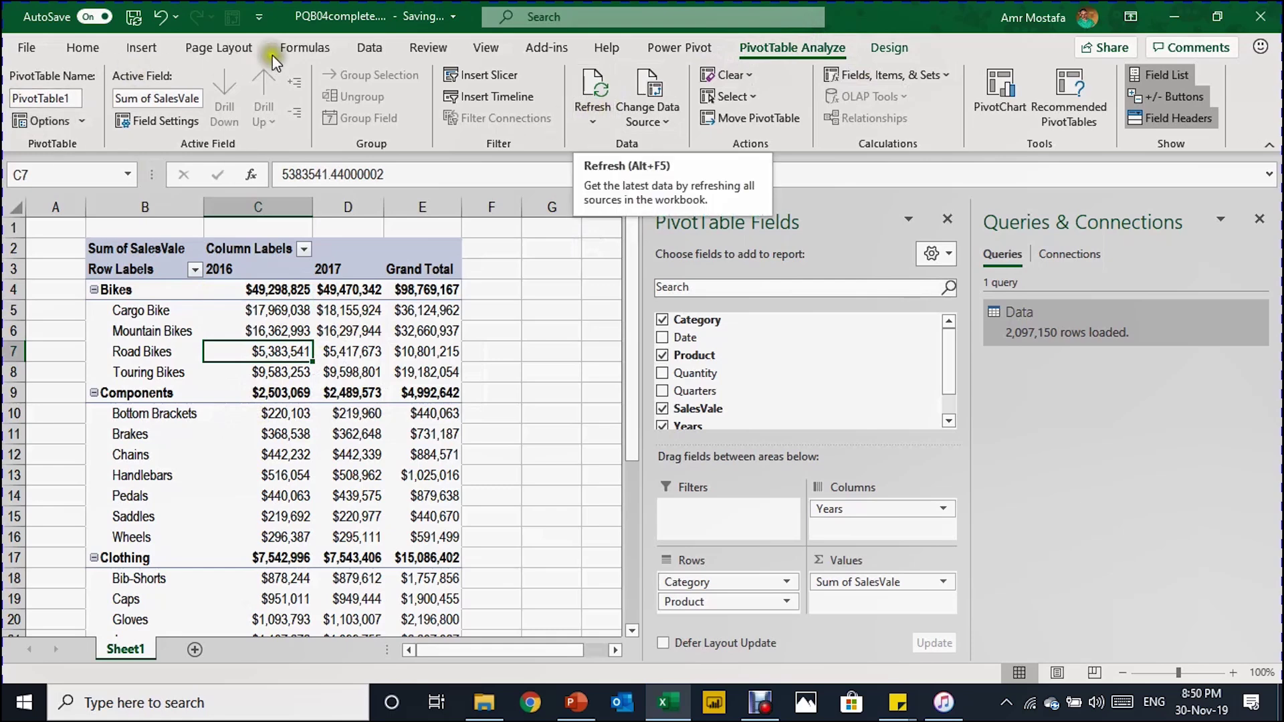
{"action": "left_click", "coordinate": [370, 48]}
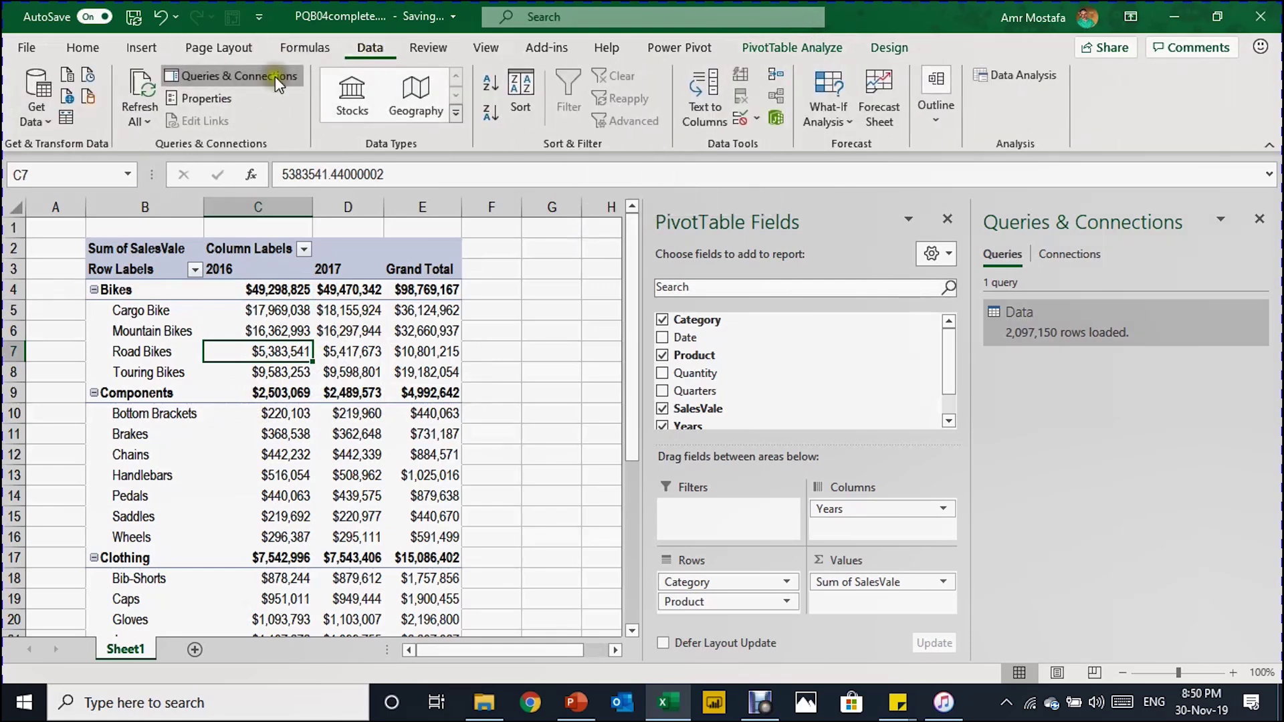
{"action": "left_click", "coordinate": [131, 120]}
{"action": "left_click", "coordinate": [151, 146]}
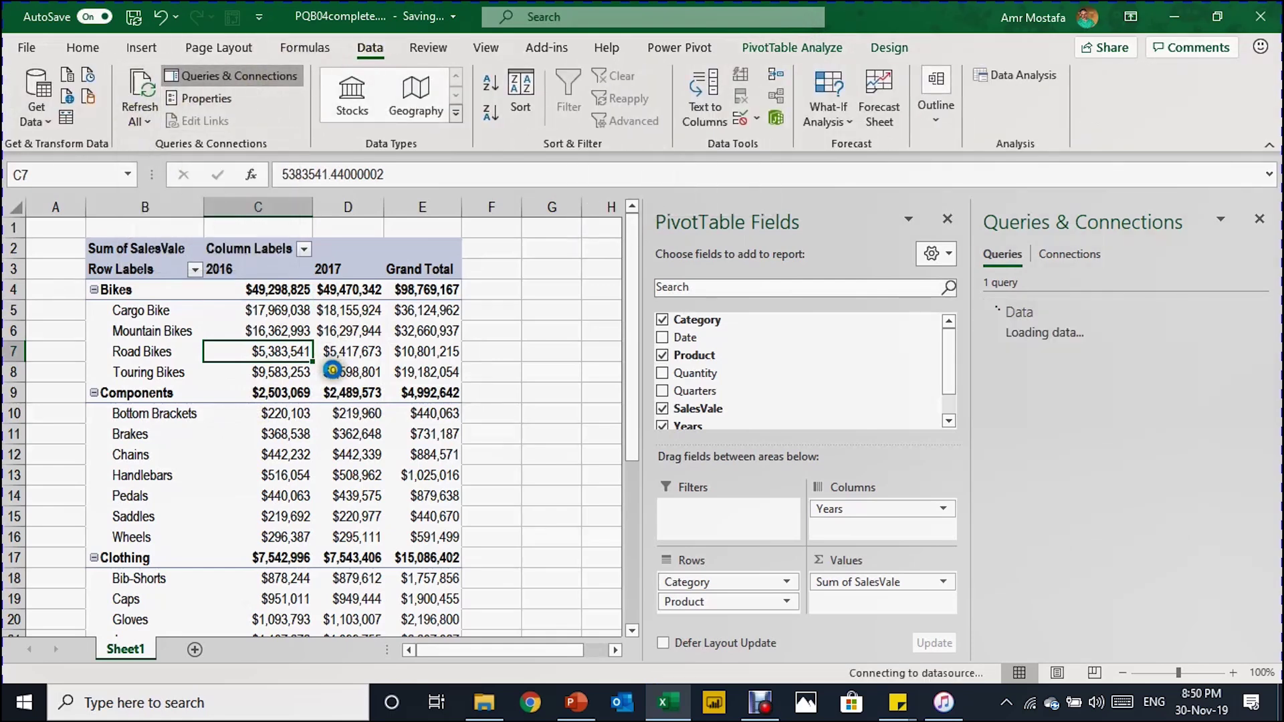